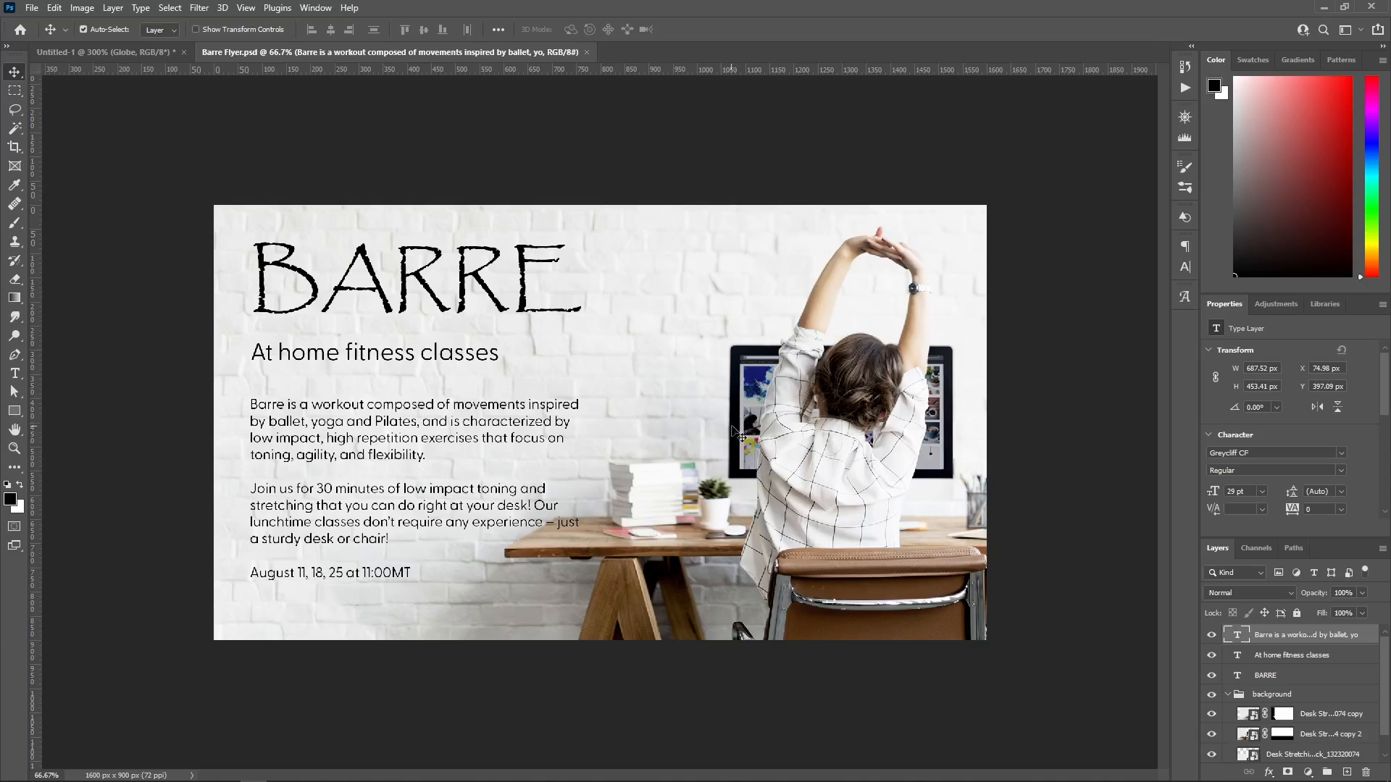
# - Collapse the background group and hide the body, subtitle and BARRE text layers
pyautogui.click(1318, 697)
pyautogui.click(1228, 695)
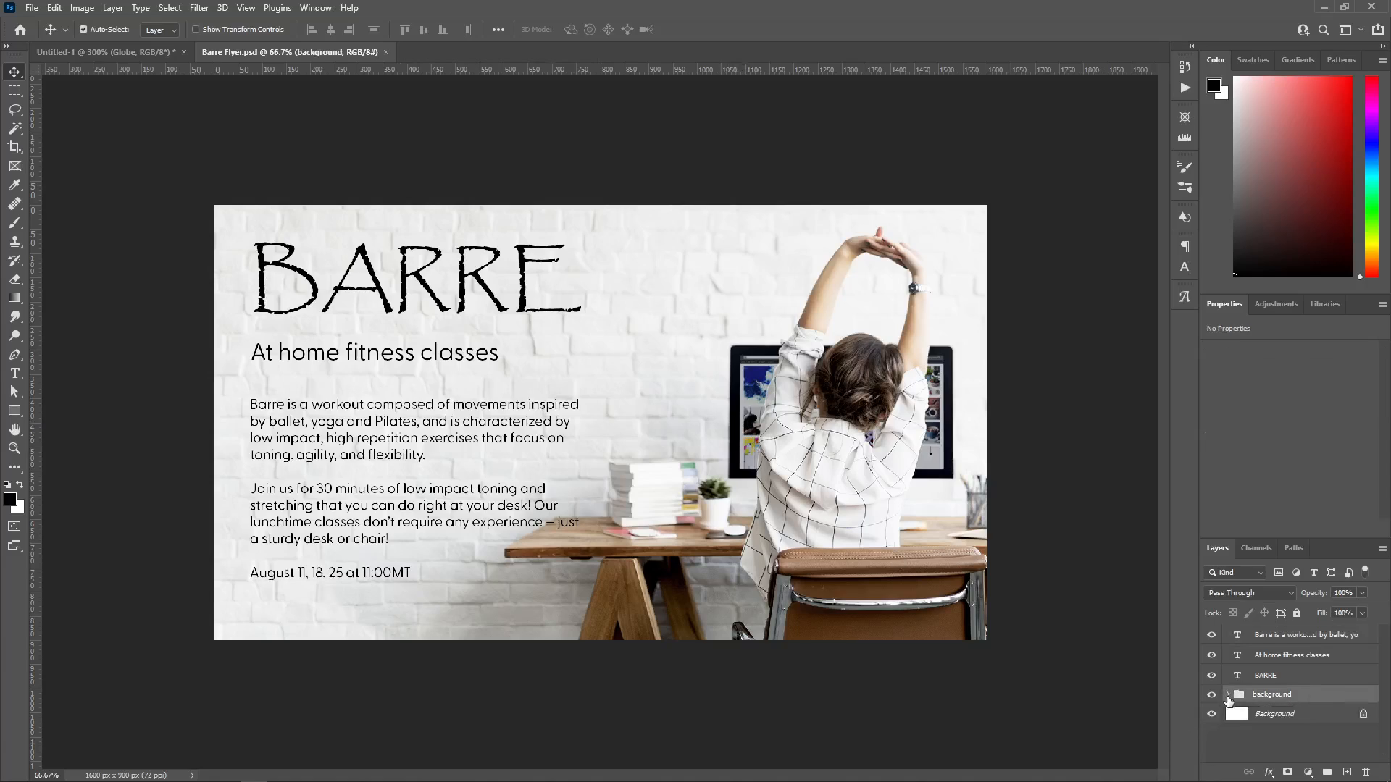
pyautogui.click(1301, 675)
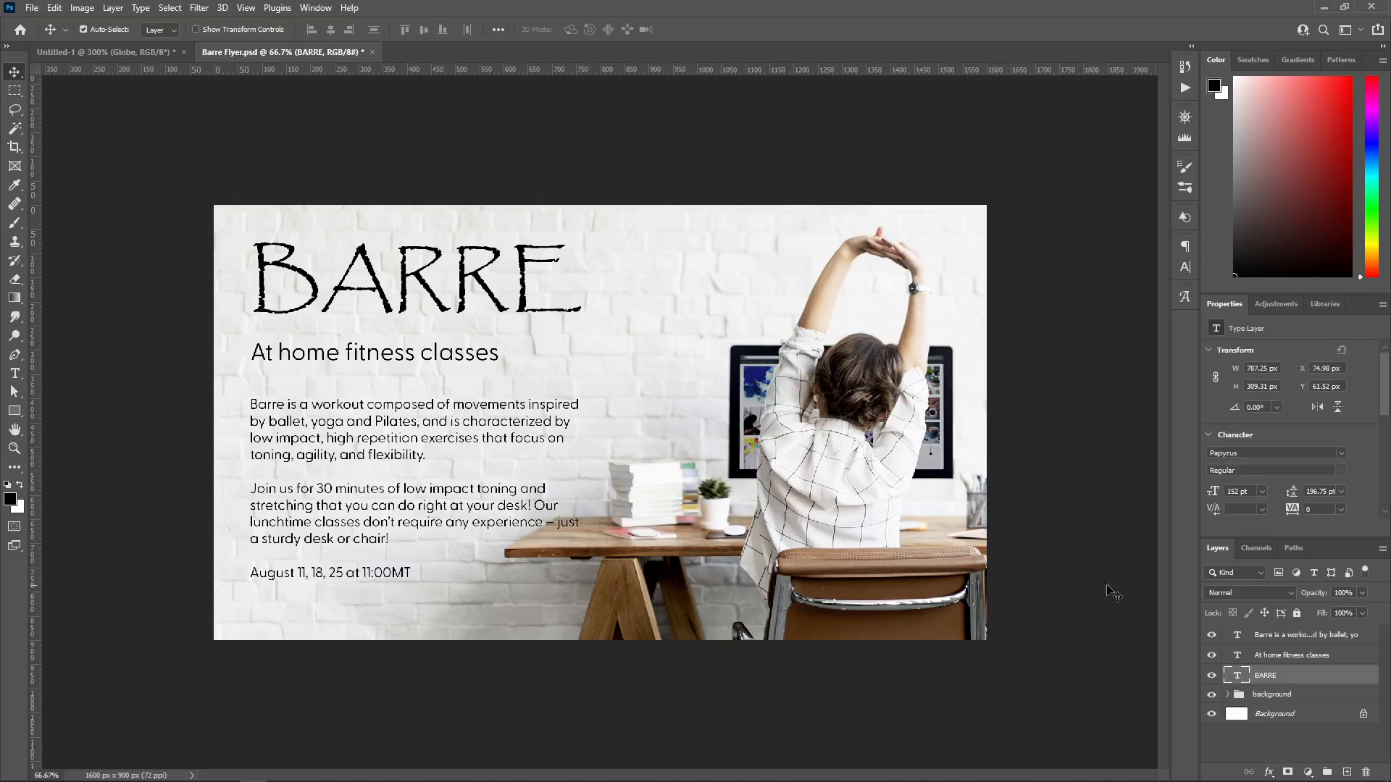
pyautogui.click(1305, 637)
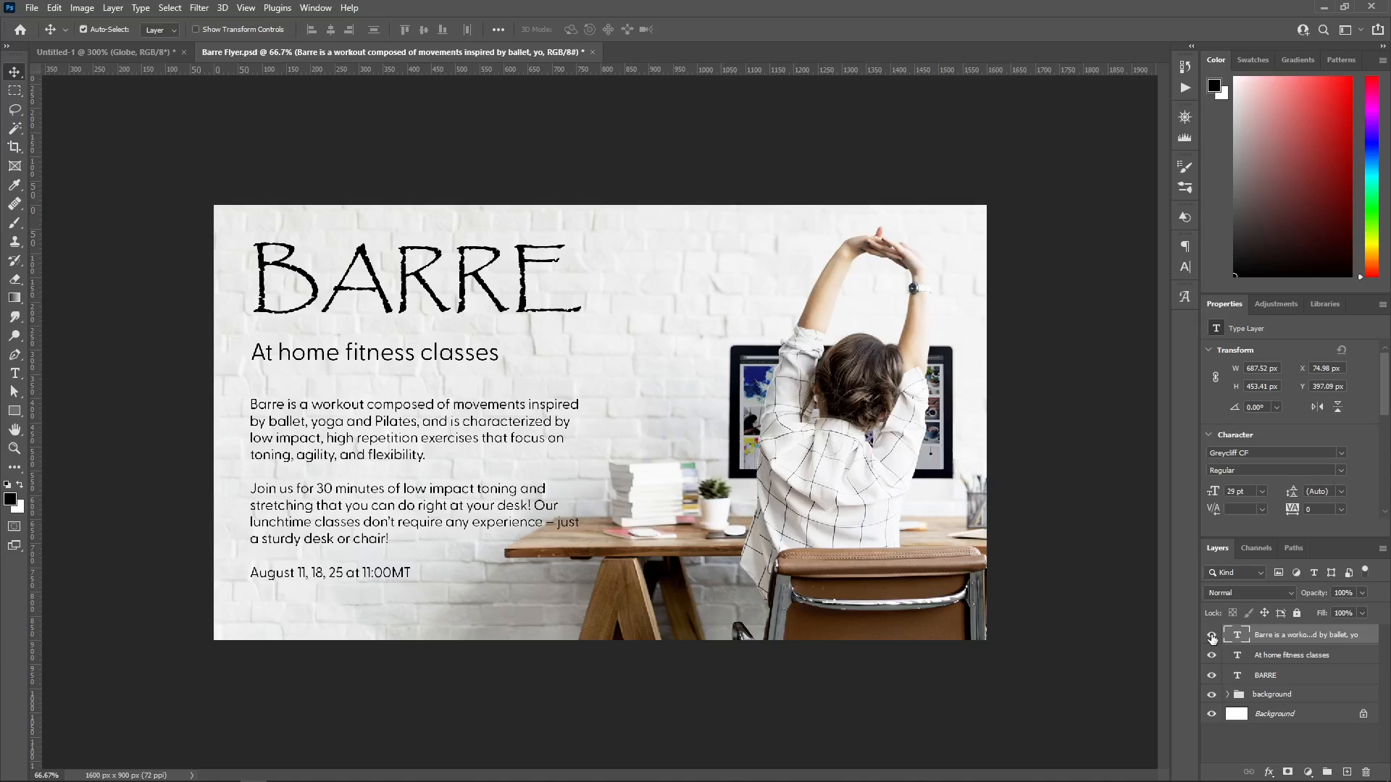
pyautogui.moveTo(1210, 642); pyautogui.dragTo(1212, 677)
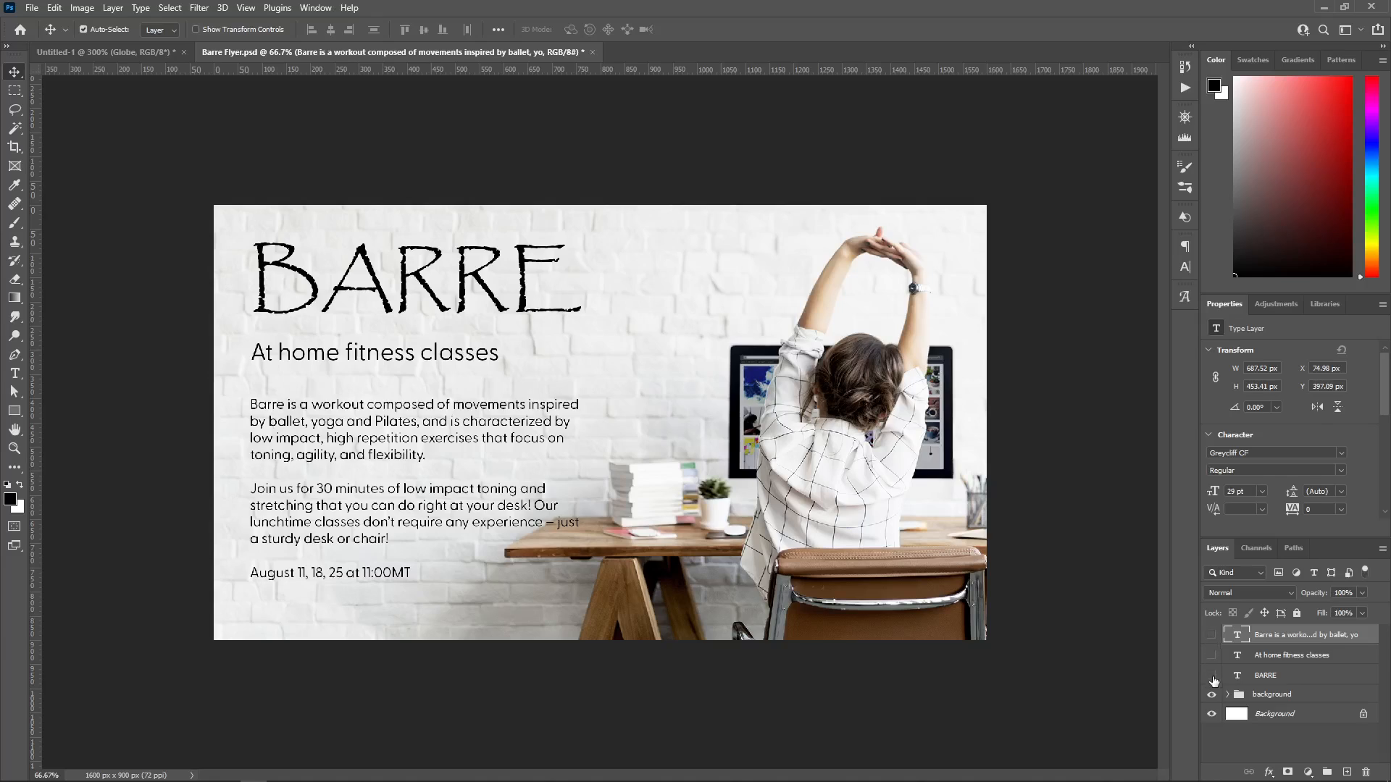
# - Hide the collapsed background group and select the white Background layer
pyautogui.click(1293, 694)
pyautogui.click(733, 477)
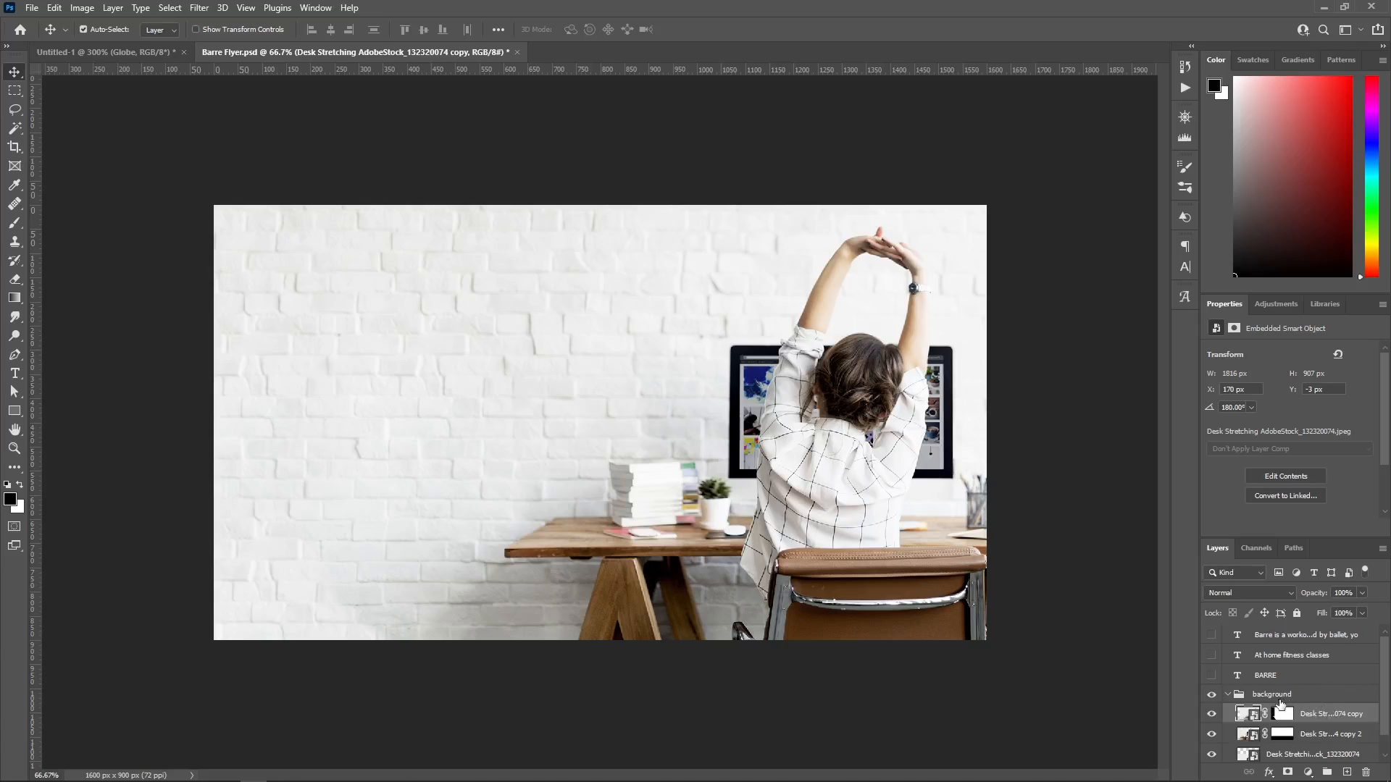
pyautogui.click(1260, 697)
pyautogui.click(1212, 695)
pyautogui.click(1212, 695)
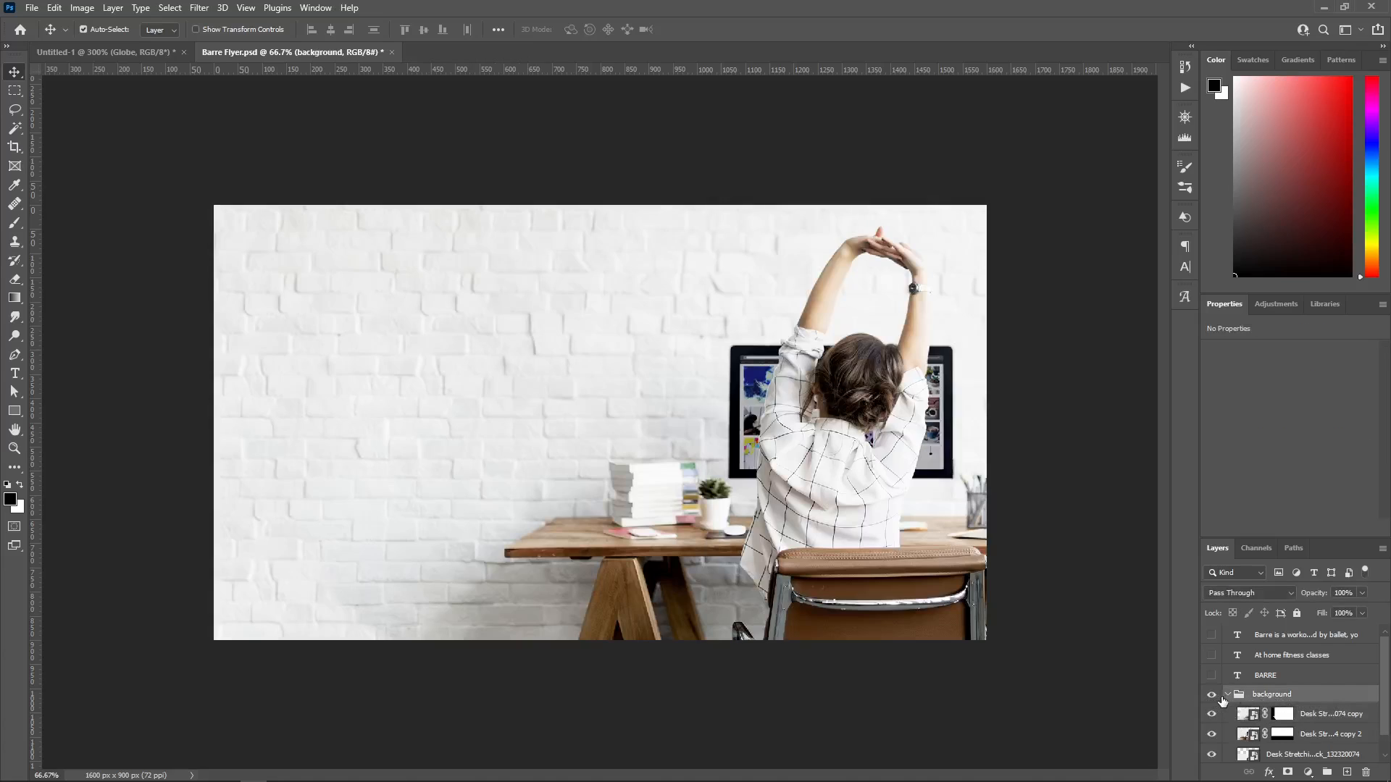
pyautogui.click(1227, 694)
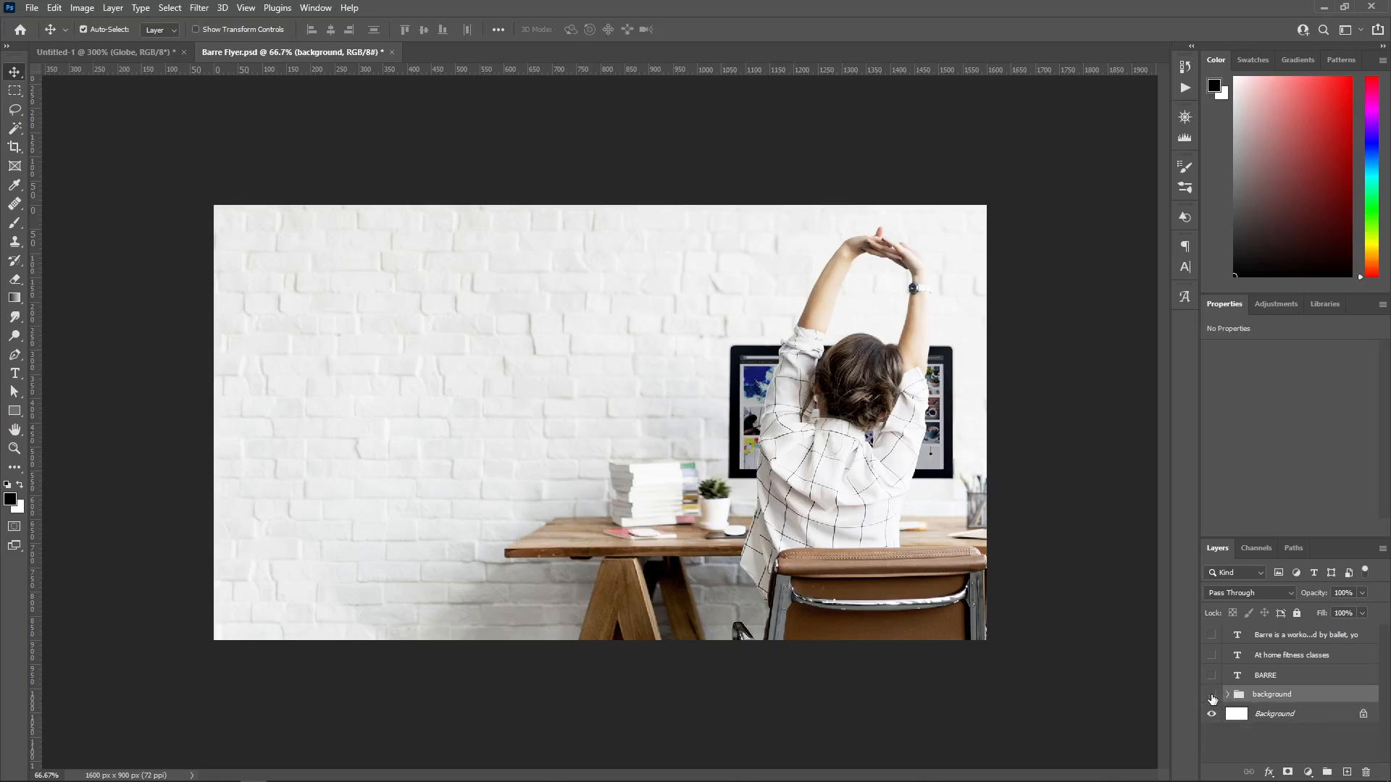
pyautogui.click(1212, 694)
pyautogui.click(1317, 714)
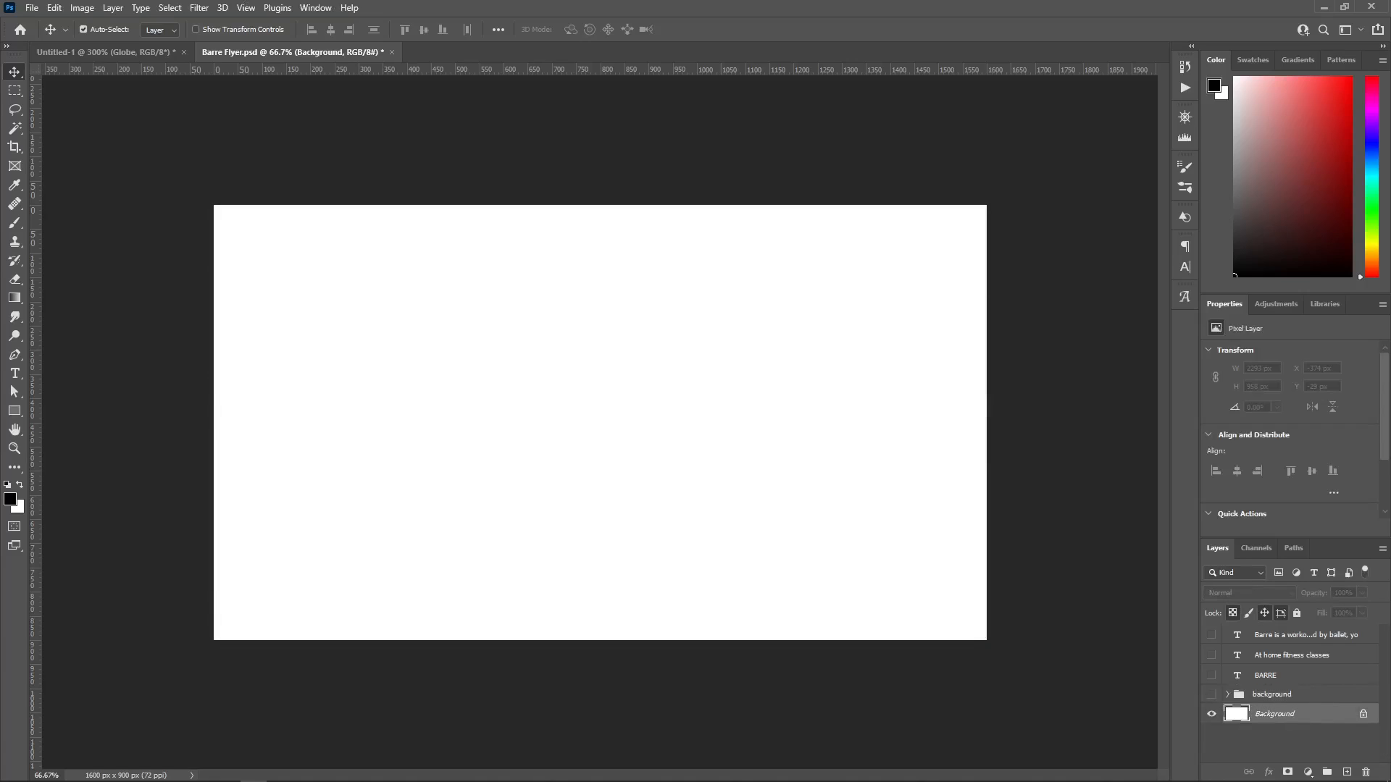
# - Place the Desk Stretching photo as a linked file and scale it up to about 1826 × 913 px, covering the canvas
pyautogui.click(48, 13)
pyautogui.moveTo(22, 13)
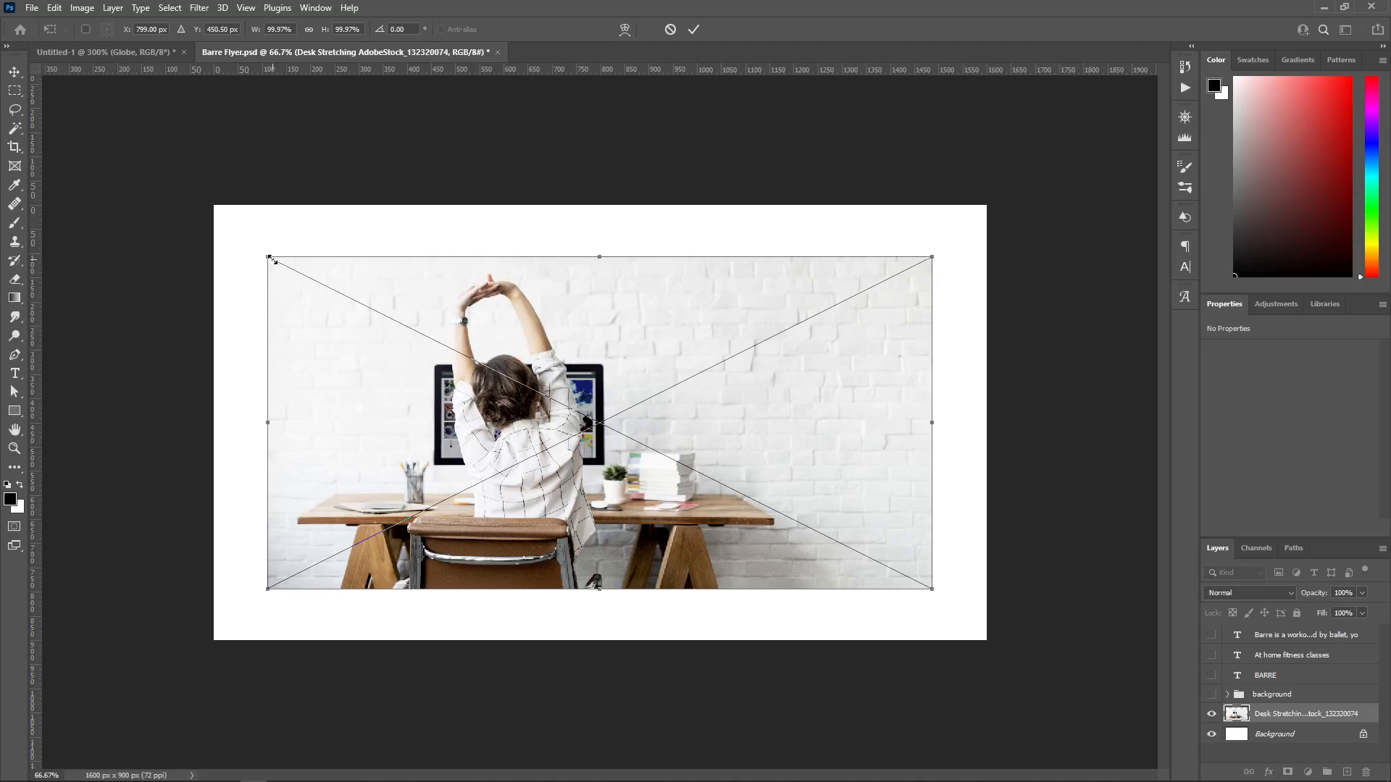
pyautogui.moveTo(271, 259); pyautogui.dragTo(178, 175)
pyautogui.press('Return')
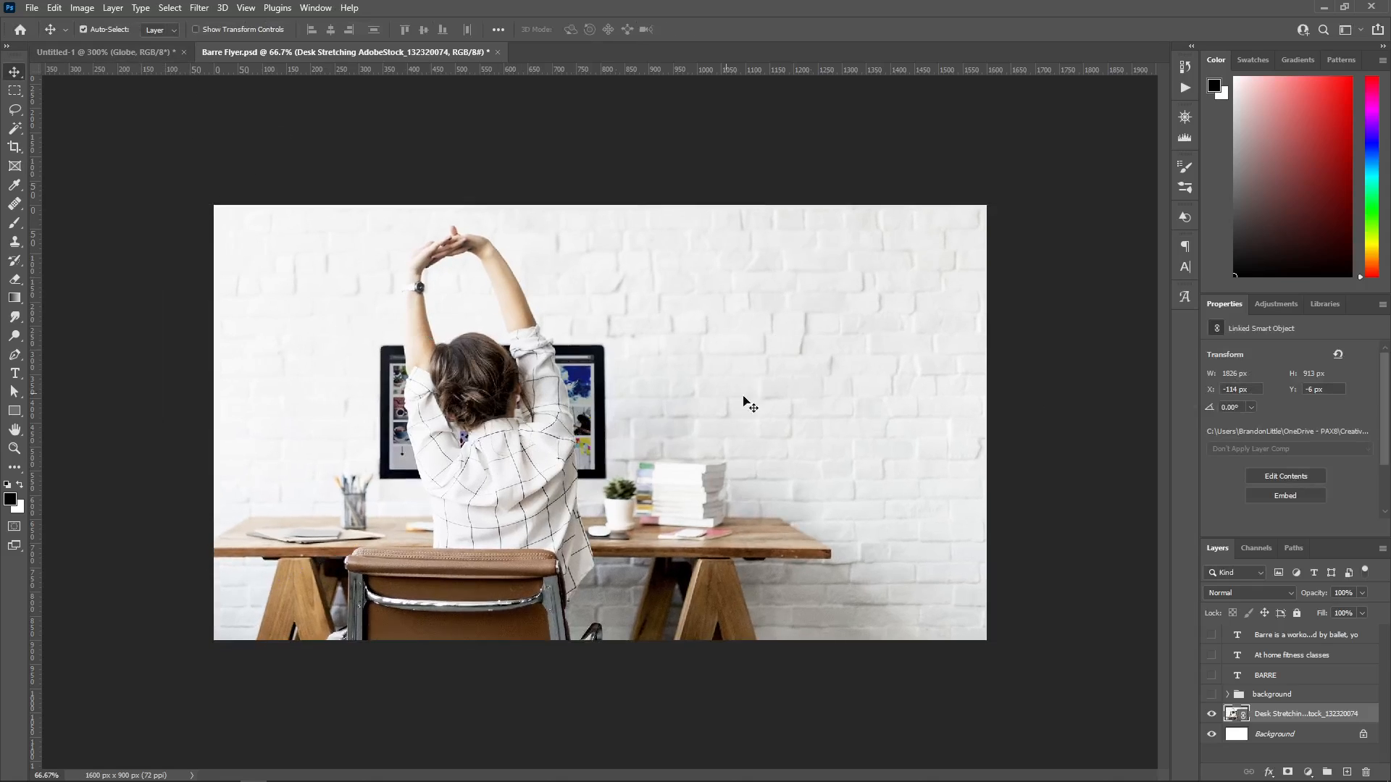
# - Flip the placed photo horizontally and shift it right to X 133 px
pyautogui.click(54, 8)
pyautogui.moveTo(152, 341)
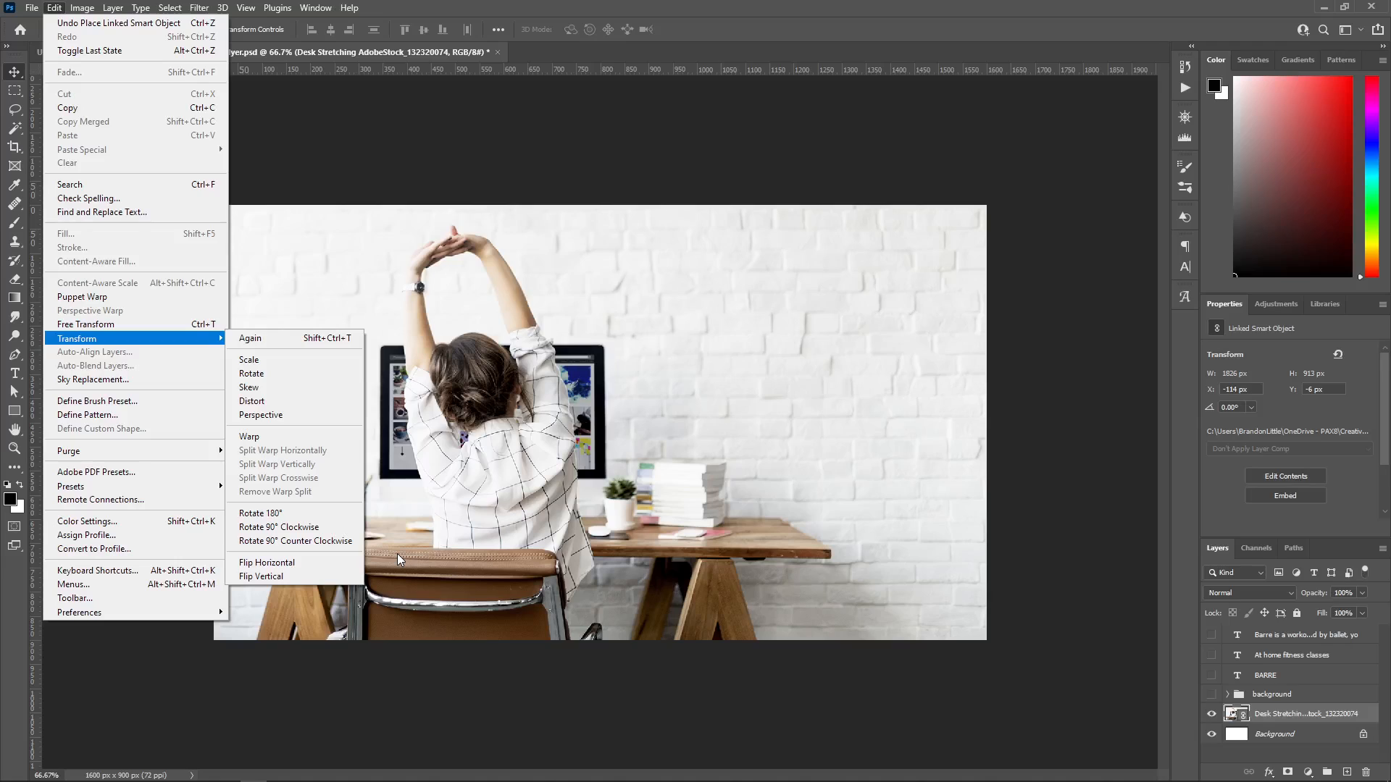
pyautogui.click(297, 562)
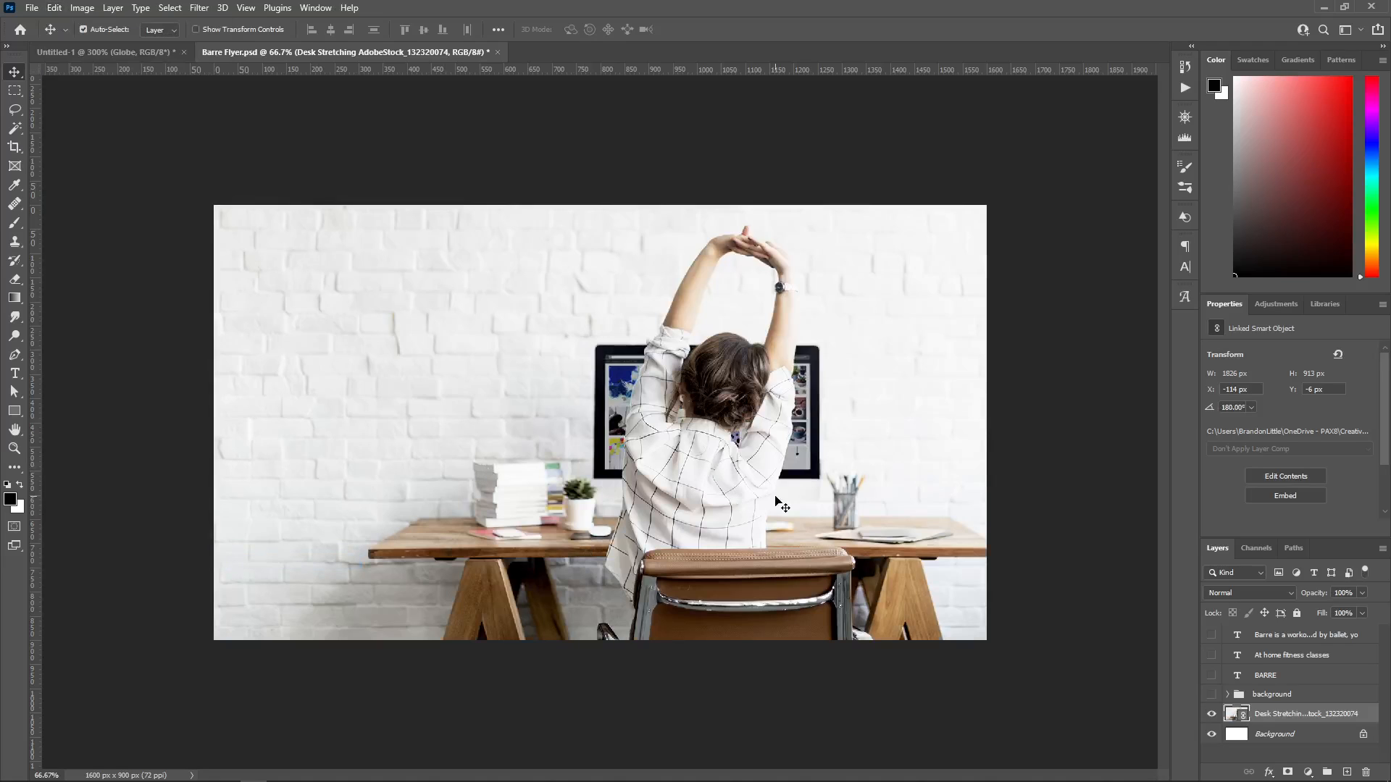
pyautogui.moveTo(565, 462); pyautogui.dragTo(690, 464)
pyautogui.moveTo(786, 460); pyautogui.dragTo(757, 496)
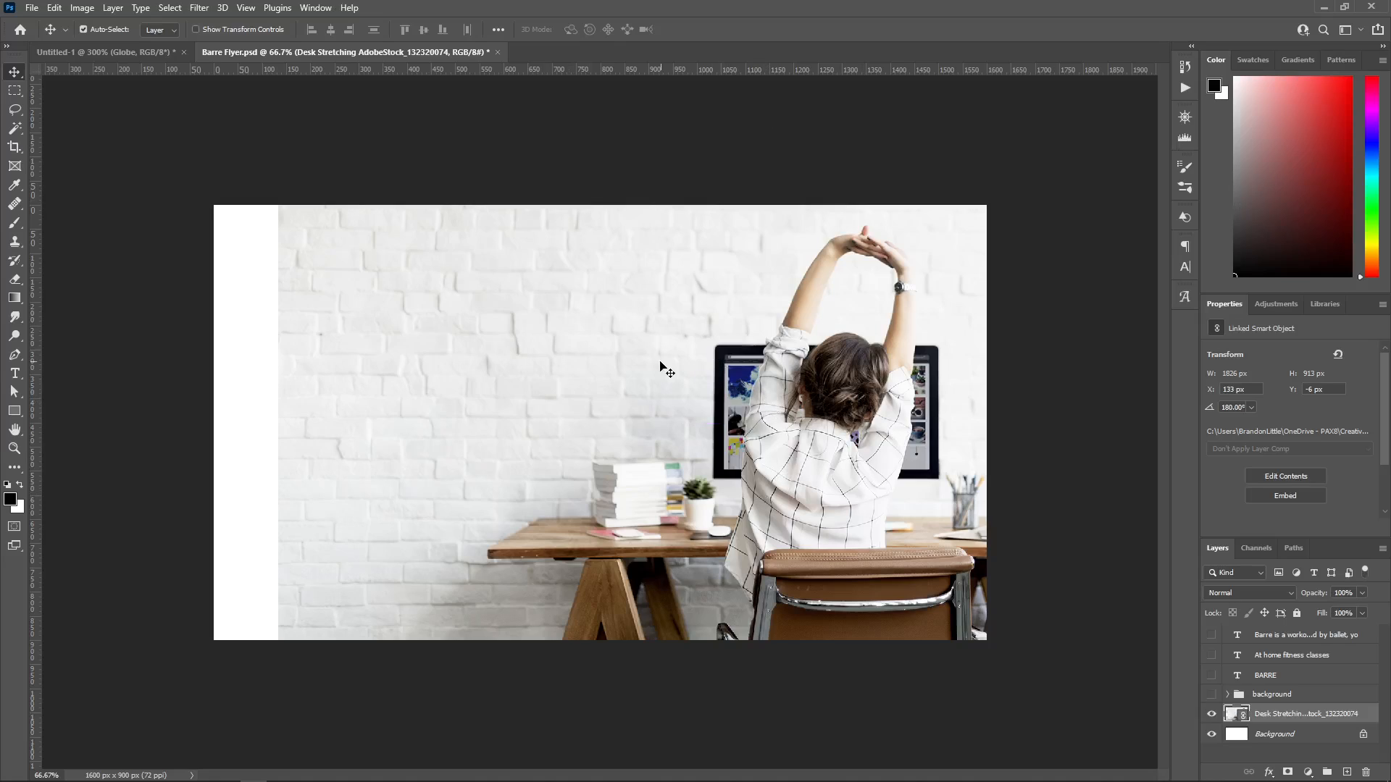
# - Add a vertical guide through the stack of books and move the photo further right to X 170 px
pyautogui.moveTo(38, 297); pyautogui.dragTo(661, 389)
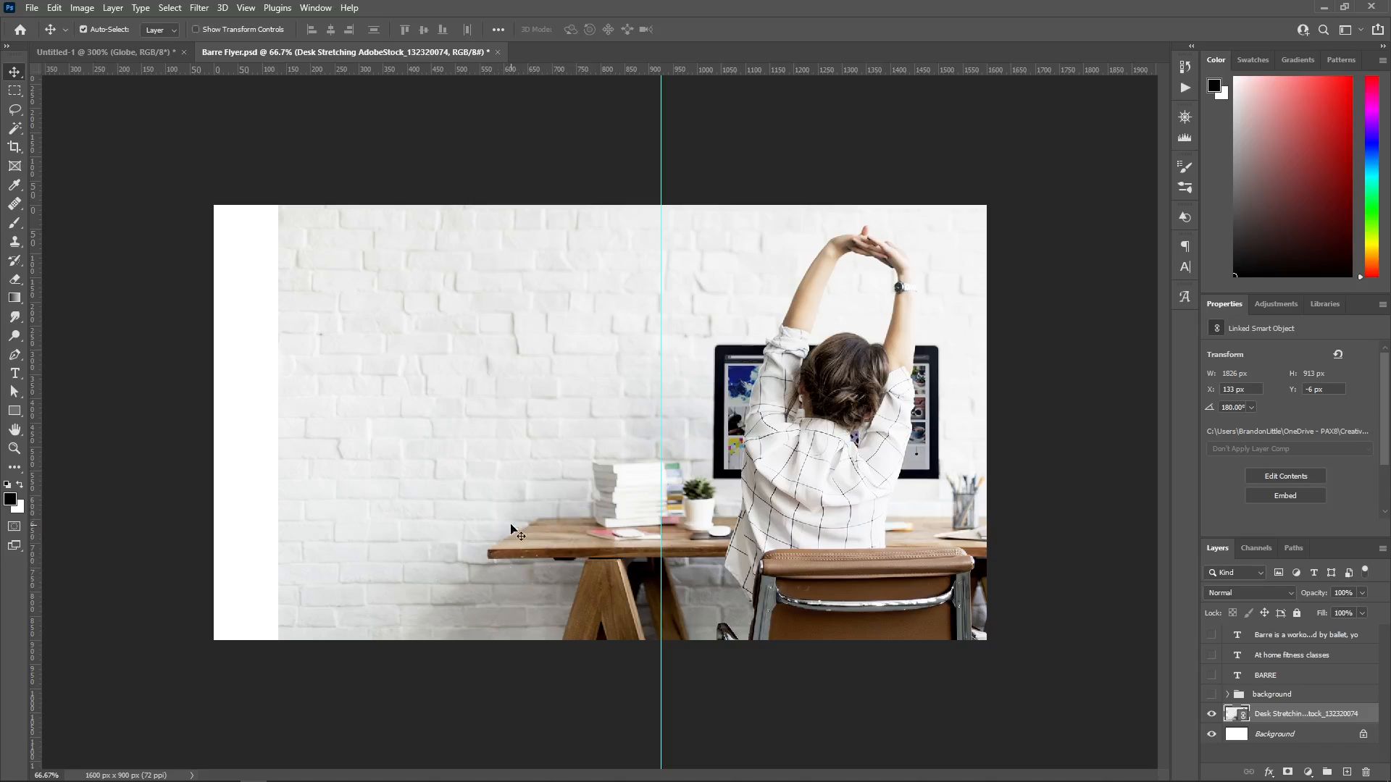
pyautogui.hotkey('ctrl', 't')
pyautogui.press('Return')
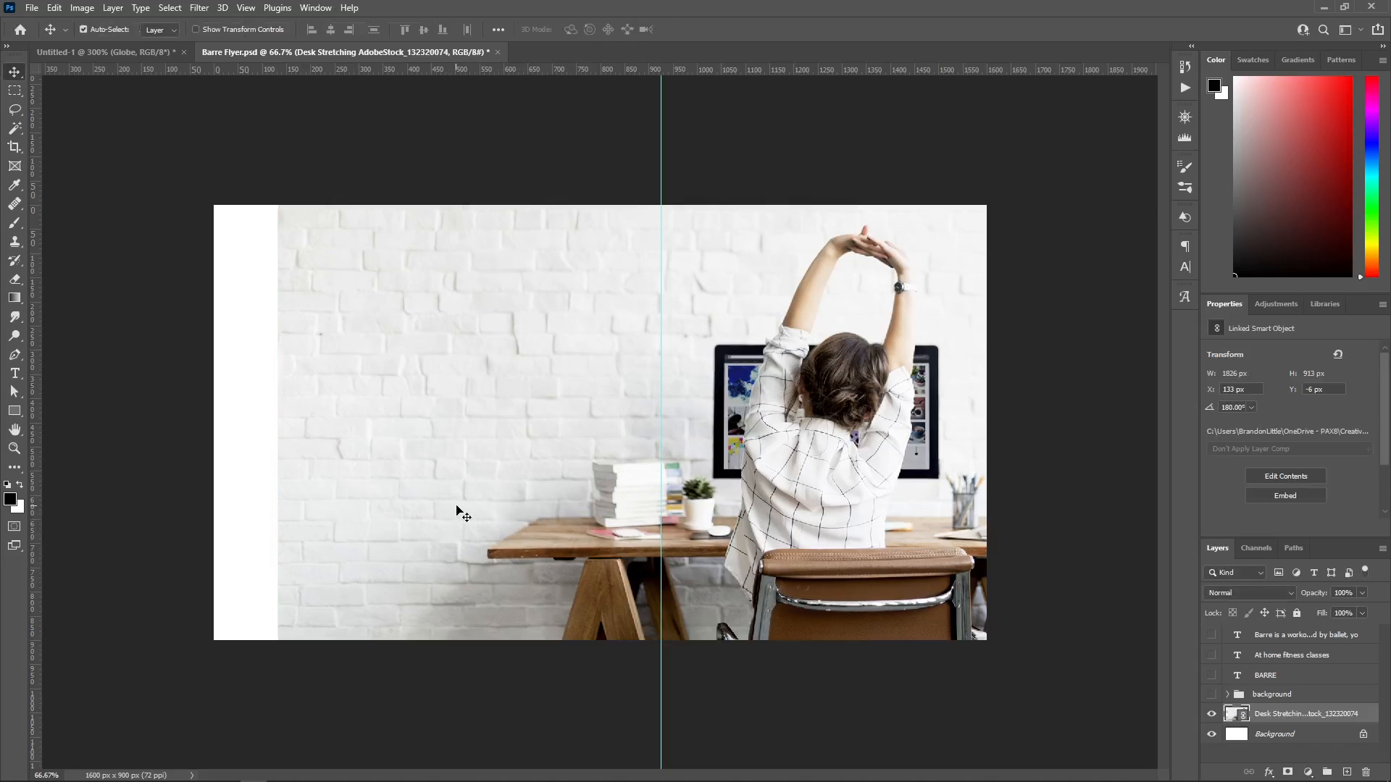
pyautogui.moveTo(479, 444); pyautogui.dragTo(497, 436)
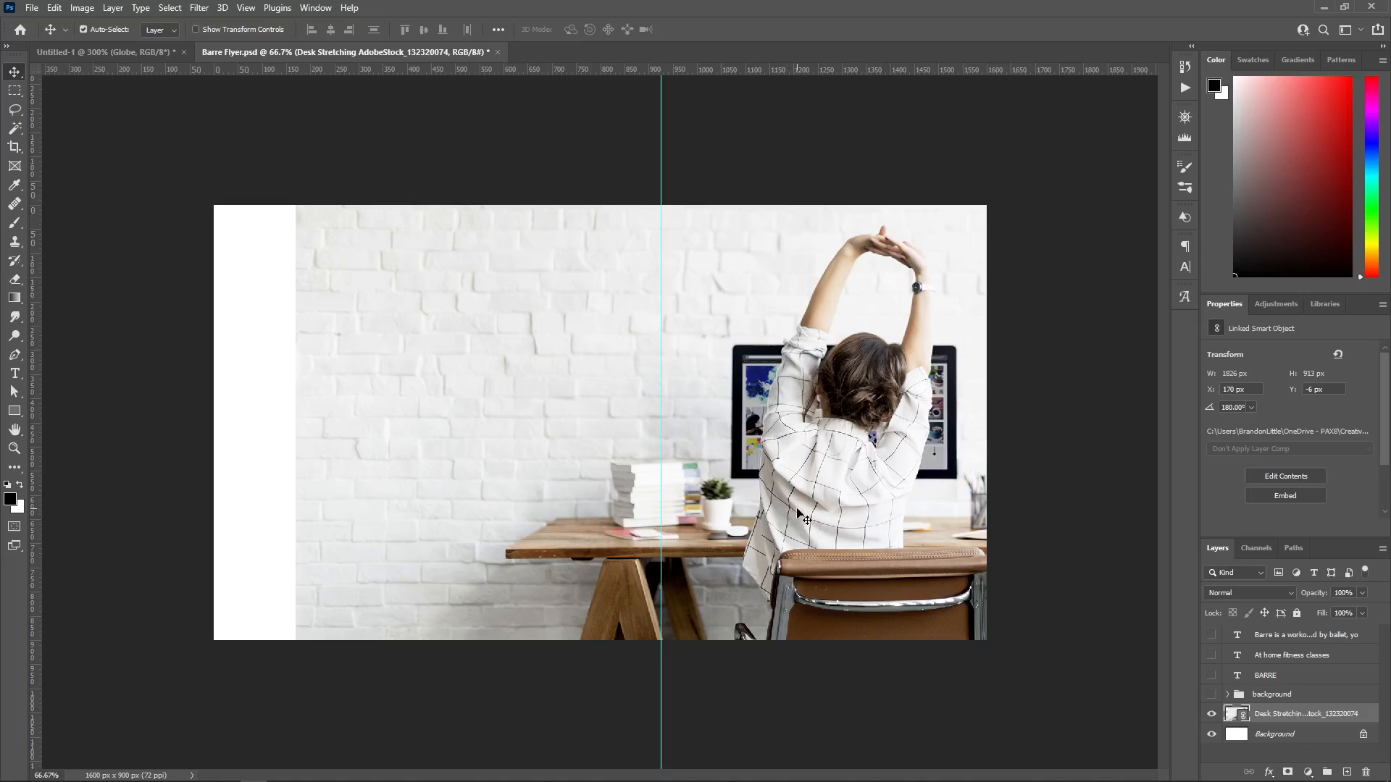
# - Duplicate the photo layer and set the copy beneath the original, shifted left to X -152 px to fill the white gap
pyautogui.hotkey('ctrl', 'j')
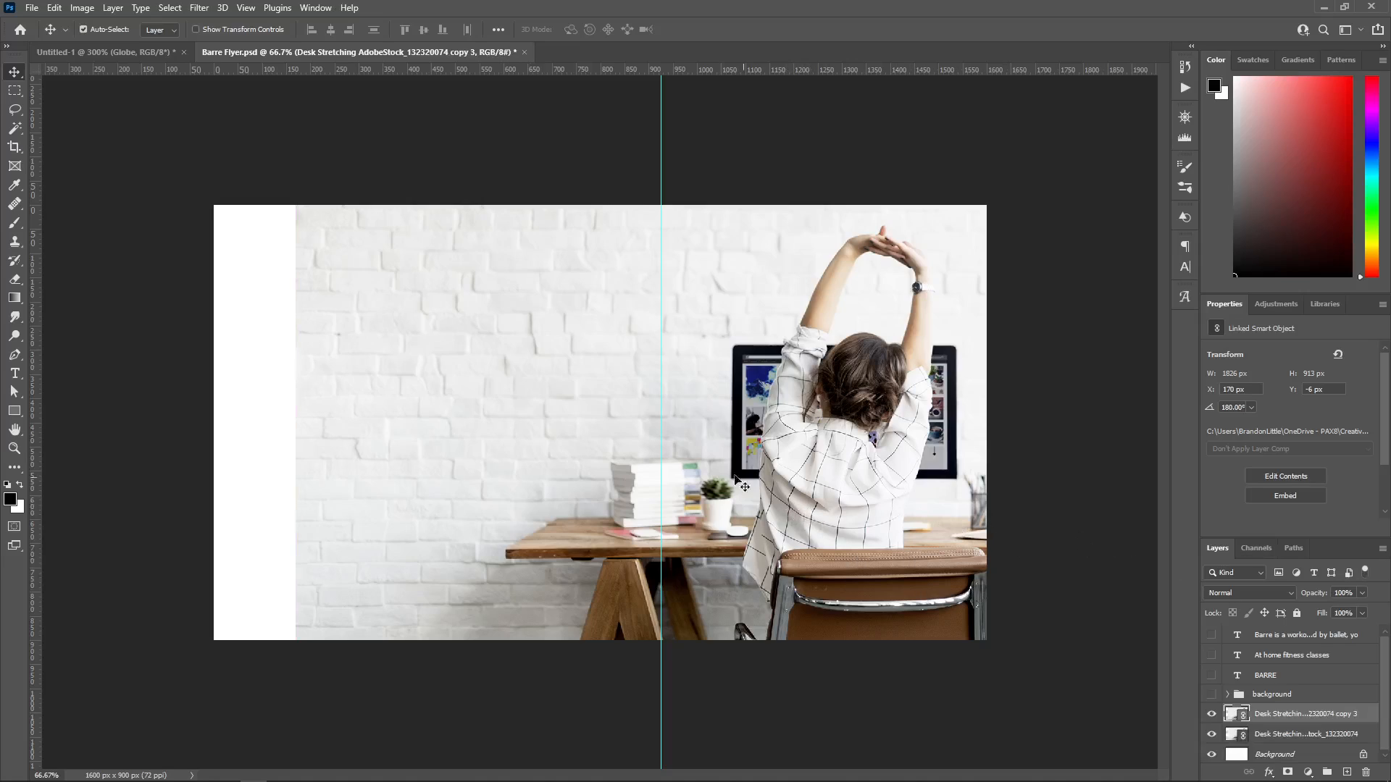
pyautogui.moveTo(930, 482); pyautogui.dragTo(773, 476)
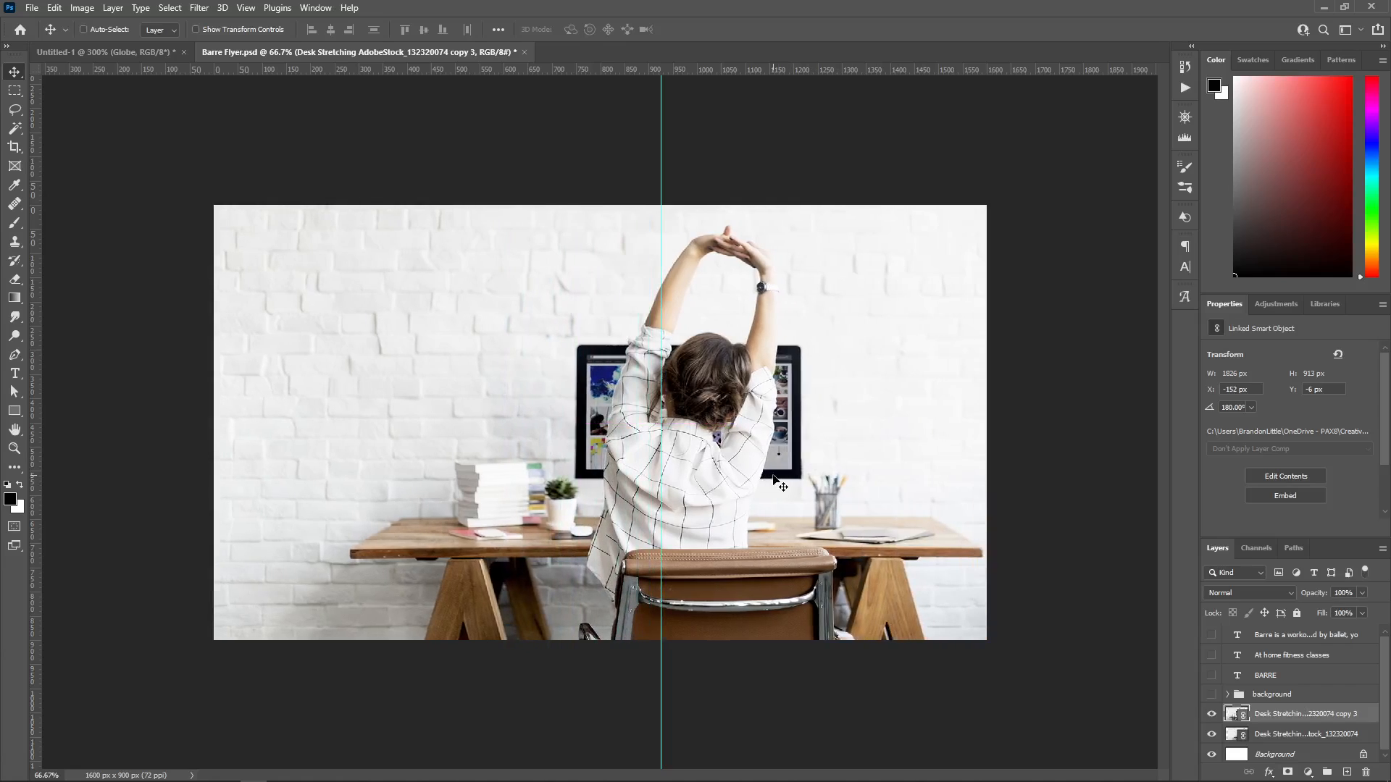
pyautogui.hotkey('ctrl', '[')
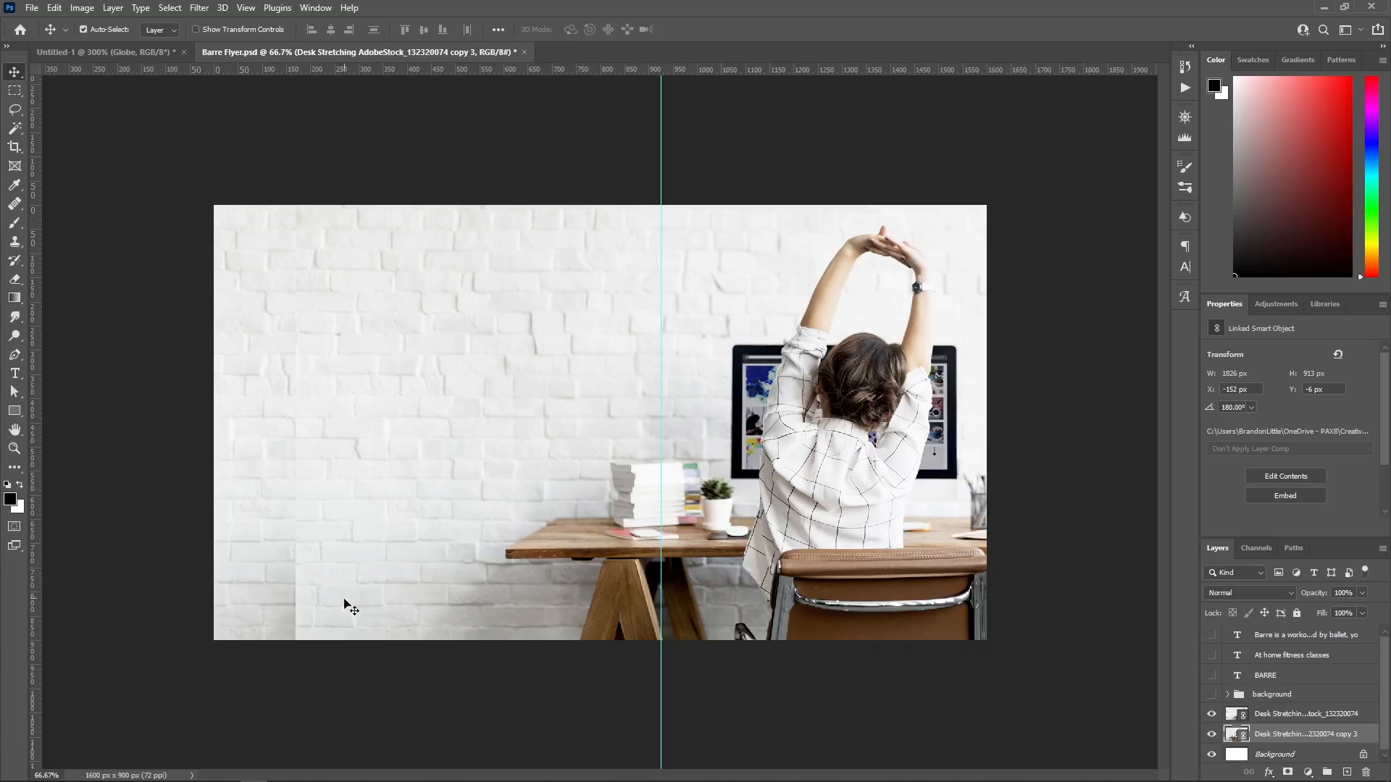
# - Nudge the lower photo copy left to X -159 px so its brick lines meet the original photo
pyautogui.click(1212, 714)
pyautogui.click(366, 396)
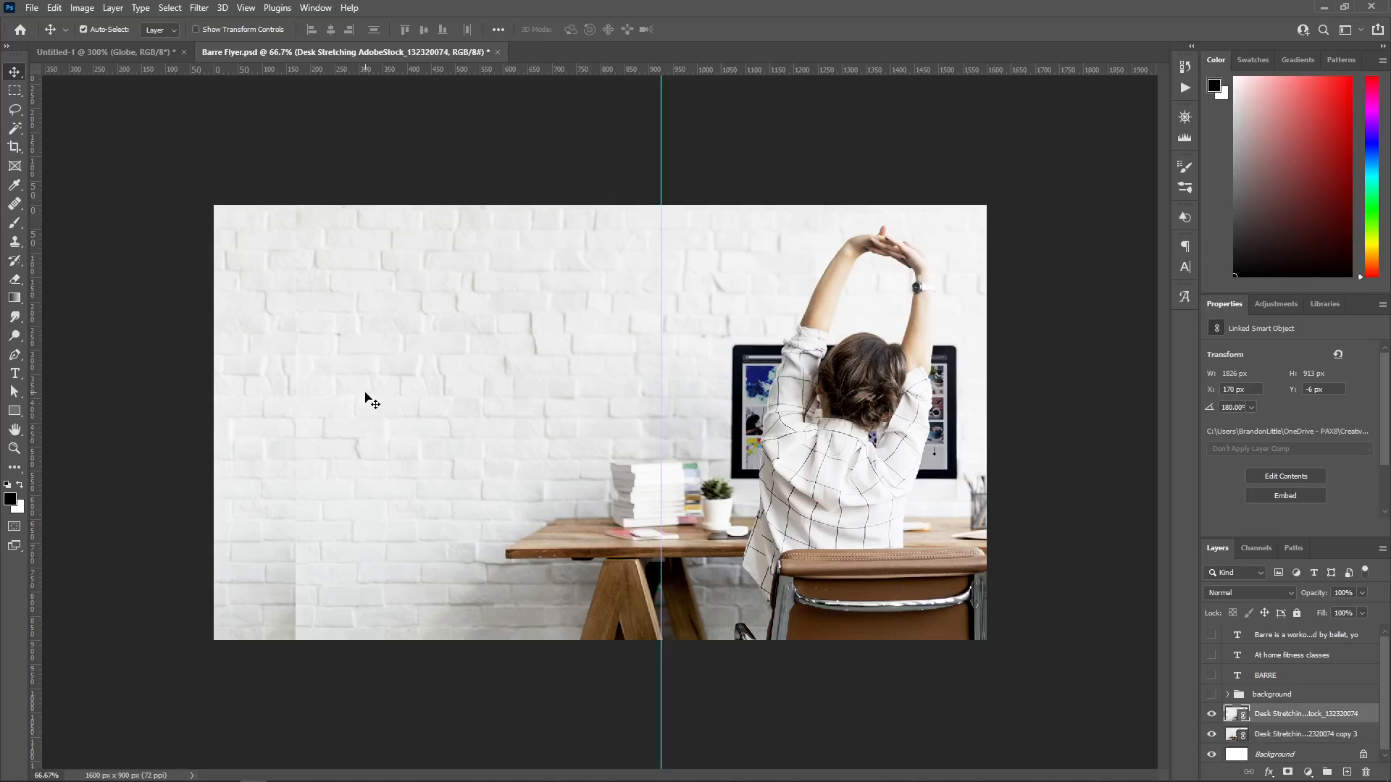
pyautogui.click(254, 429)
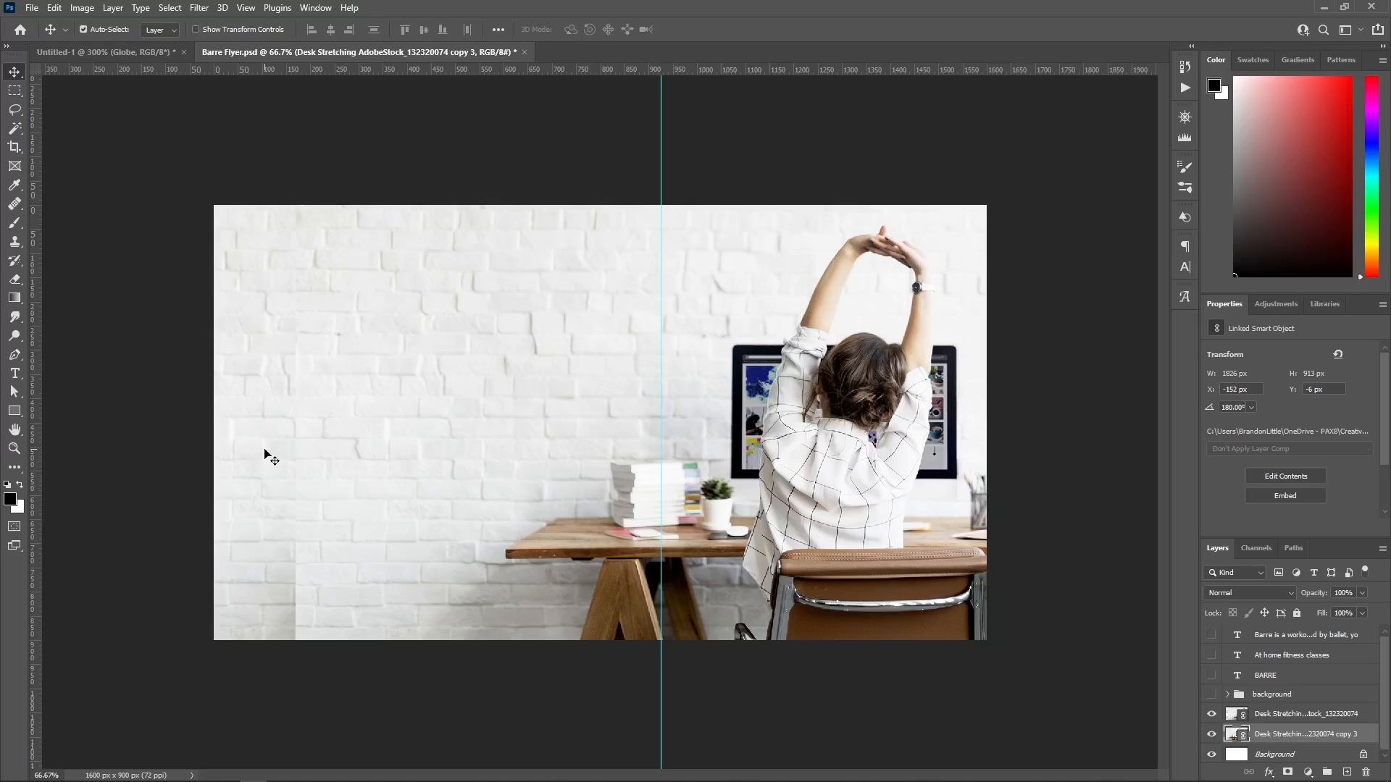
pyautogui.press('Left')
pyautogui.press('Left')
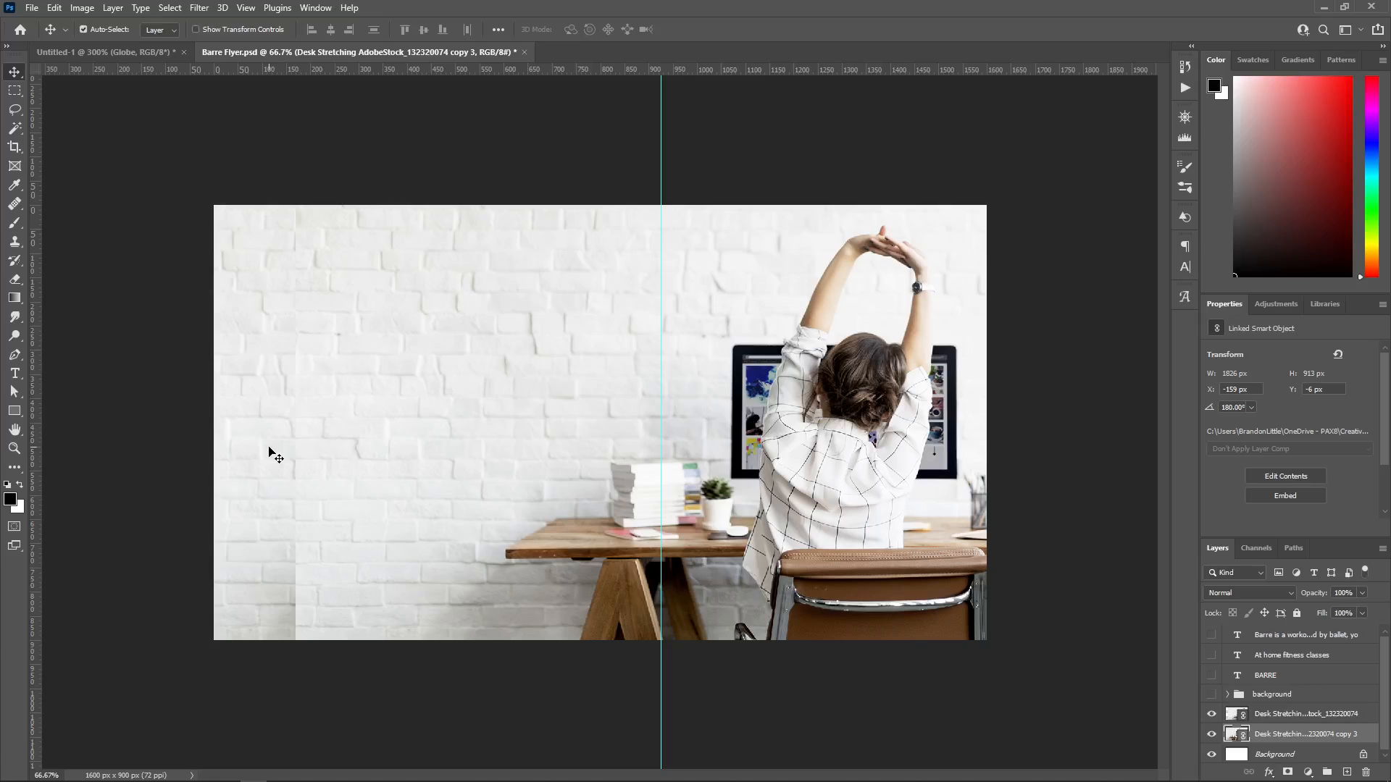
# - Add a layer mask to the original photo and fade its left edge with a narrow horizontal black-to-transparent gradient
pyautogui.click(1323, 716)
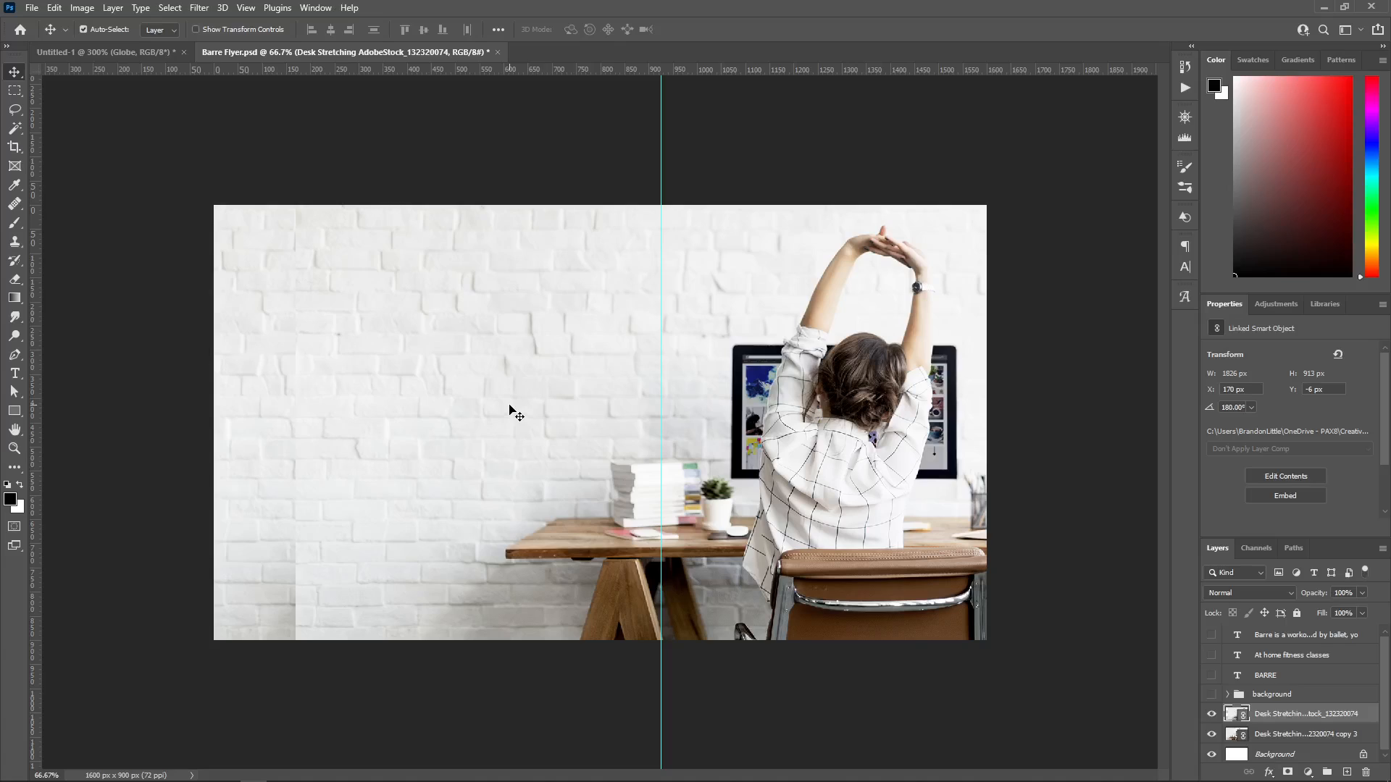
pyautogui.click(1288, 773)
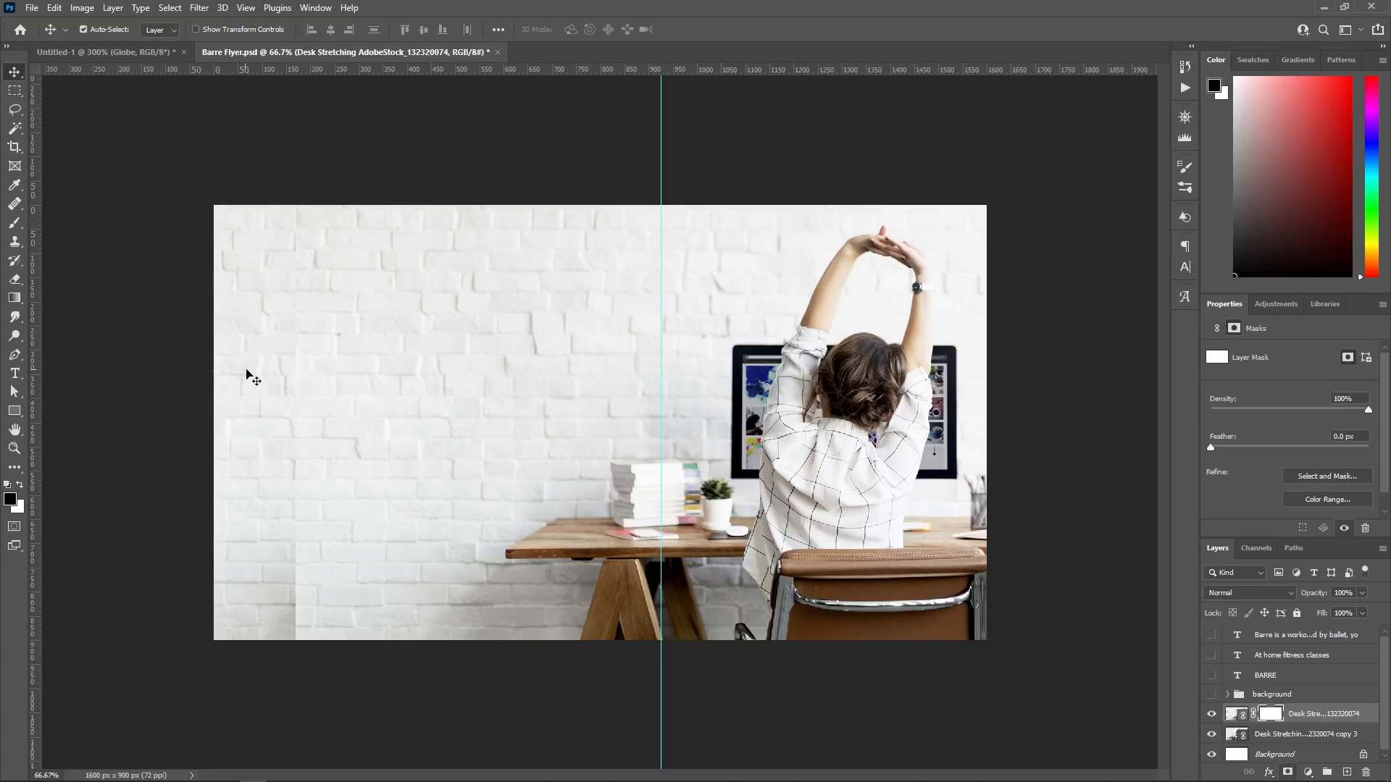
pyautogui.press('g')
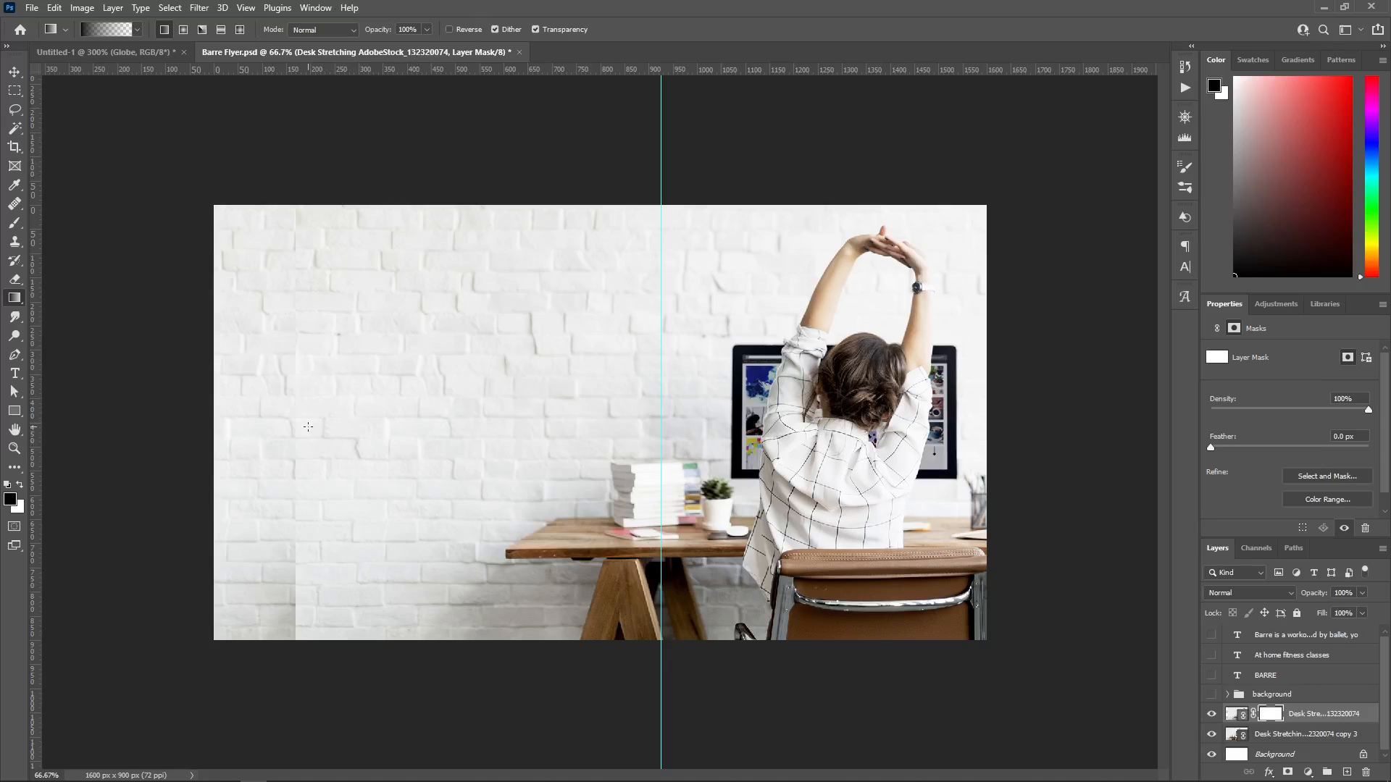
pyautogui.moveTo(304, 427); pyautogui.dragTo(426, 428)
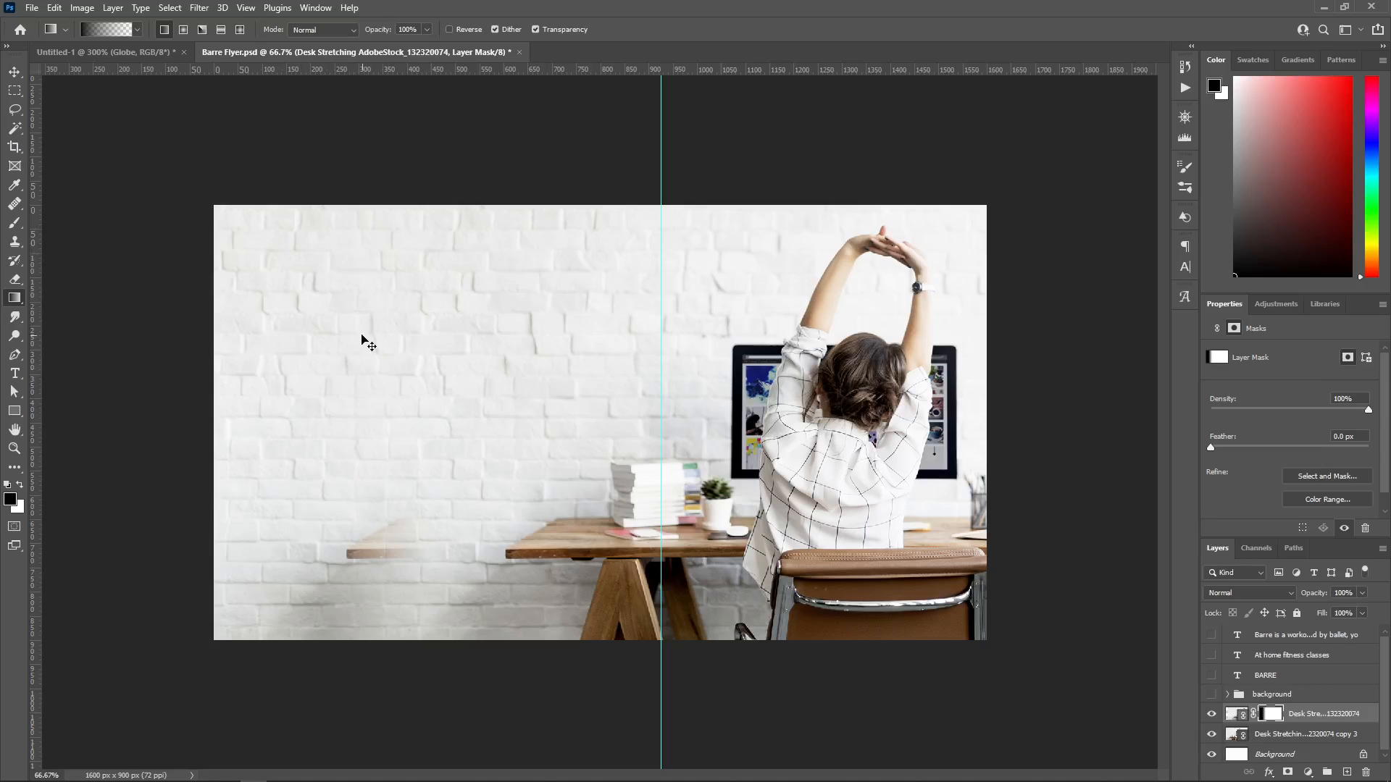
pyautogui.hotkey('ctrl', 'z')
pyautogui.moveTo(305, 302); pyautogui.dragTo(366, 319)
pyautogui.hotkey('ctrl', 'z')
# - Try shifting the lower photo copy left to X -226 px, and undo the move
pyautogui.press('v')
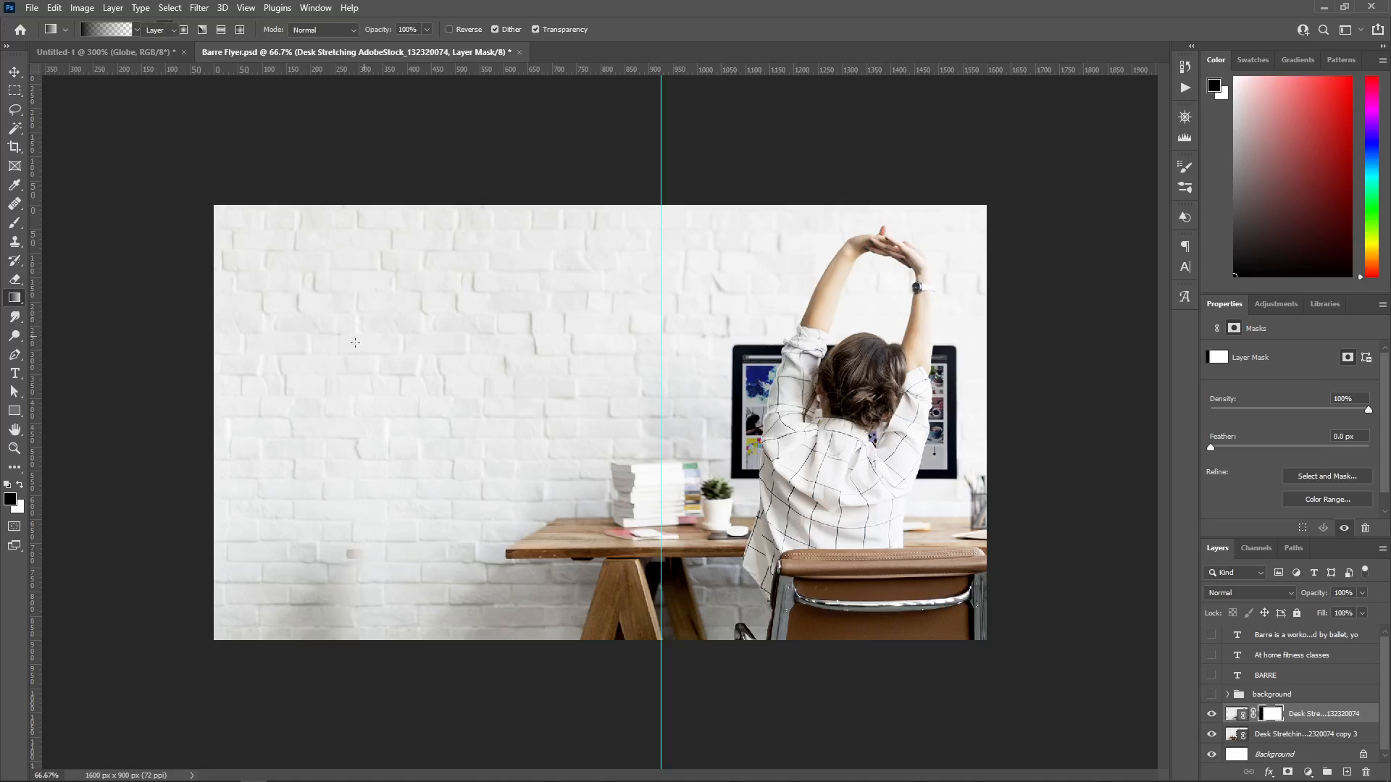
pyautogui.moveTo(263, 345); pyautogui.dragTo(234, 376)
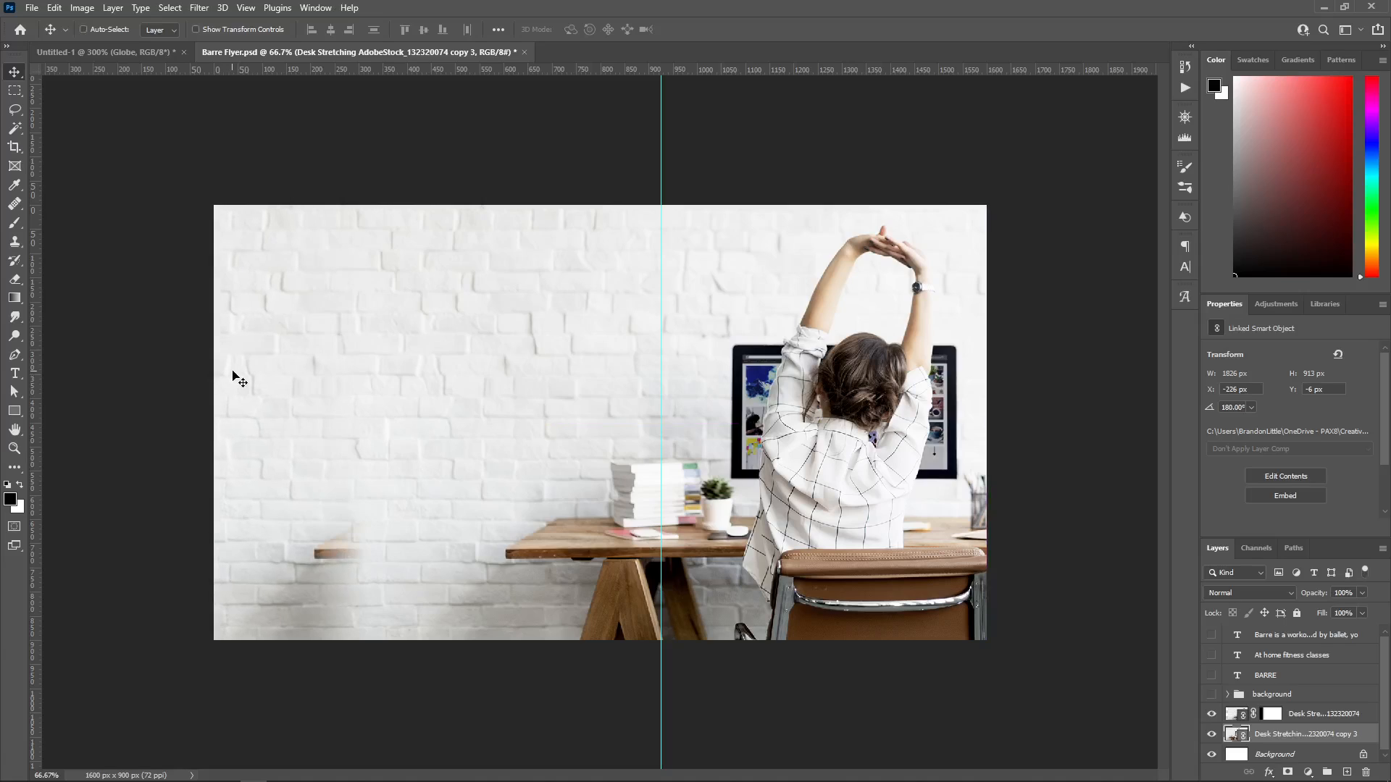
pyautogui.press('ctrl')
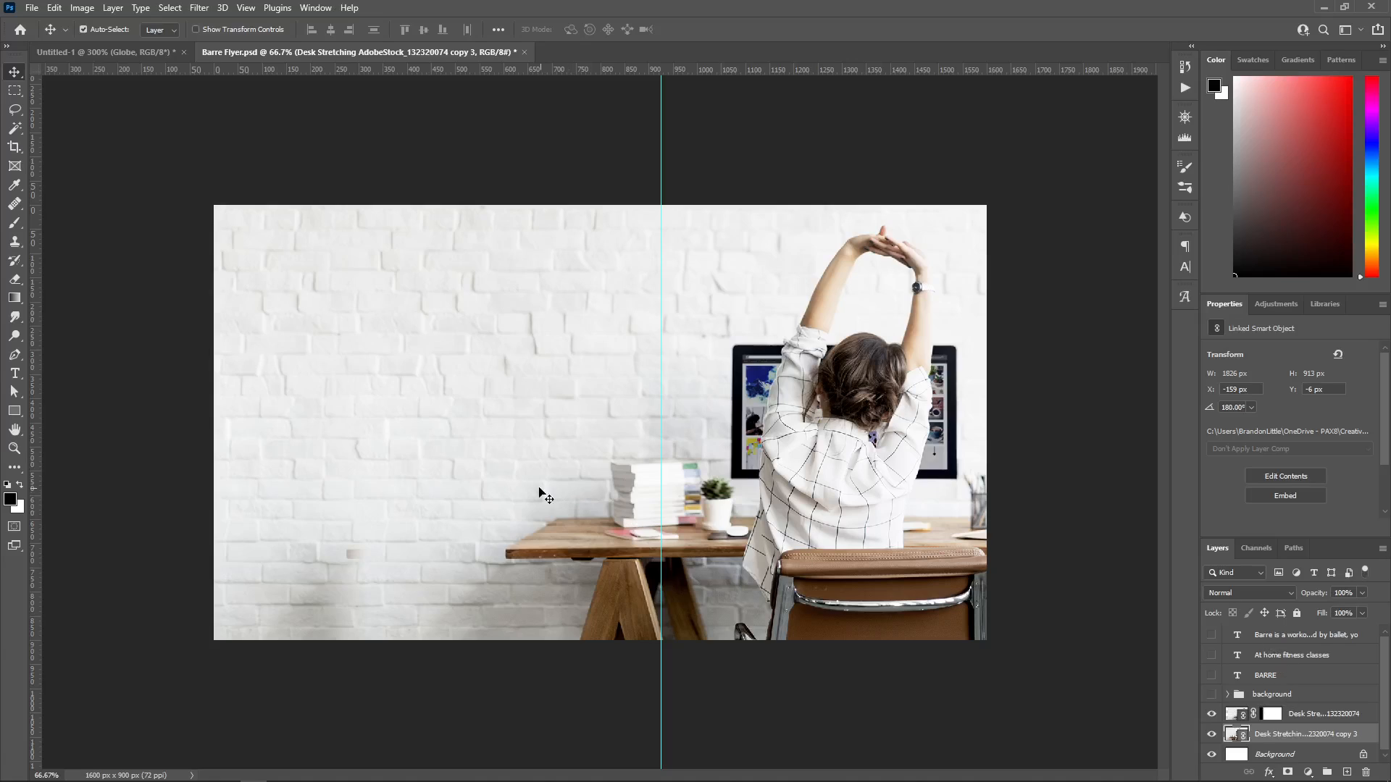
# - Duplicate the lower photo copy and mask out the duplicate's bottom part with a short vertical gradient
pyautogui.press('ctrl')
pyautogui.hotkey('ctrl', 'j')
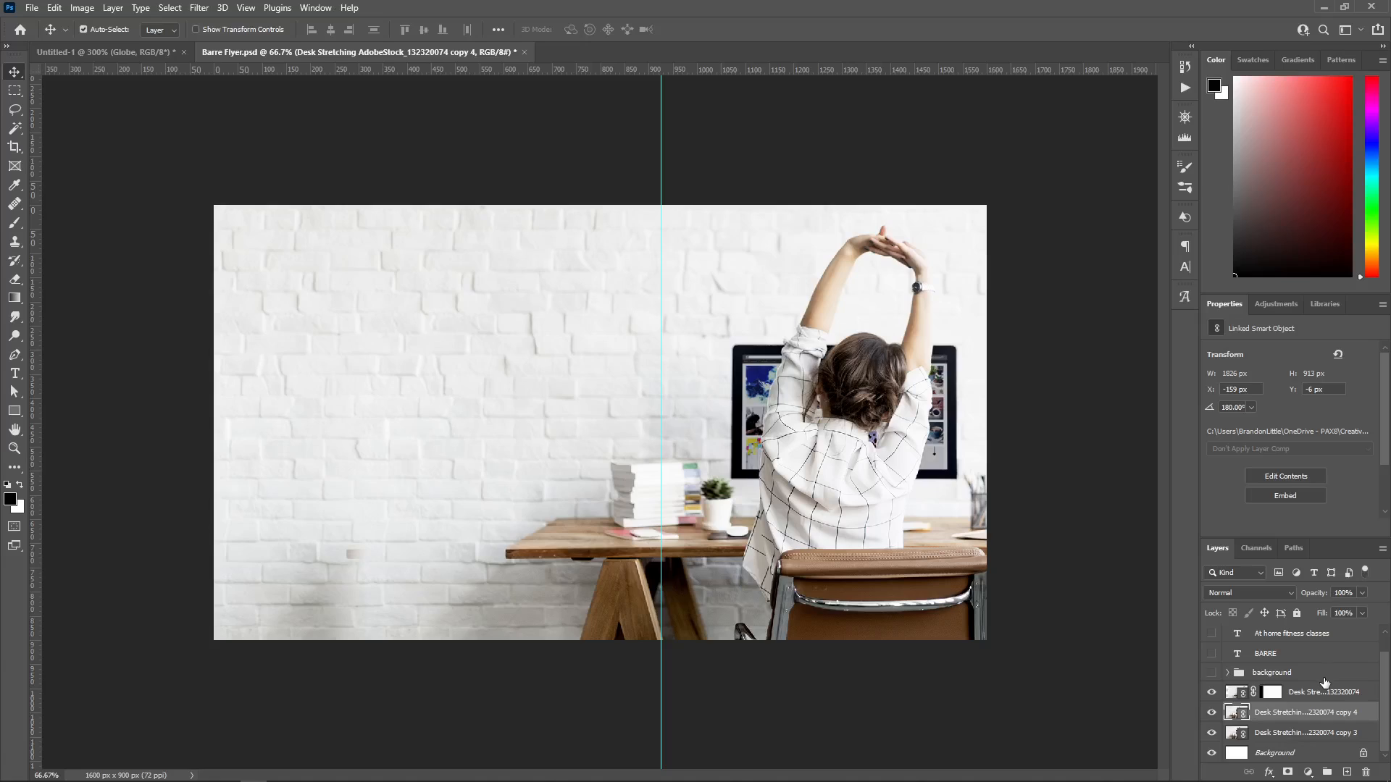
pyautogui.click(1288, 773)
pyautogui.press('g')
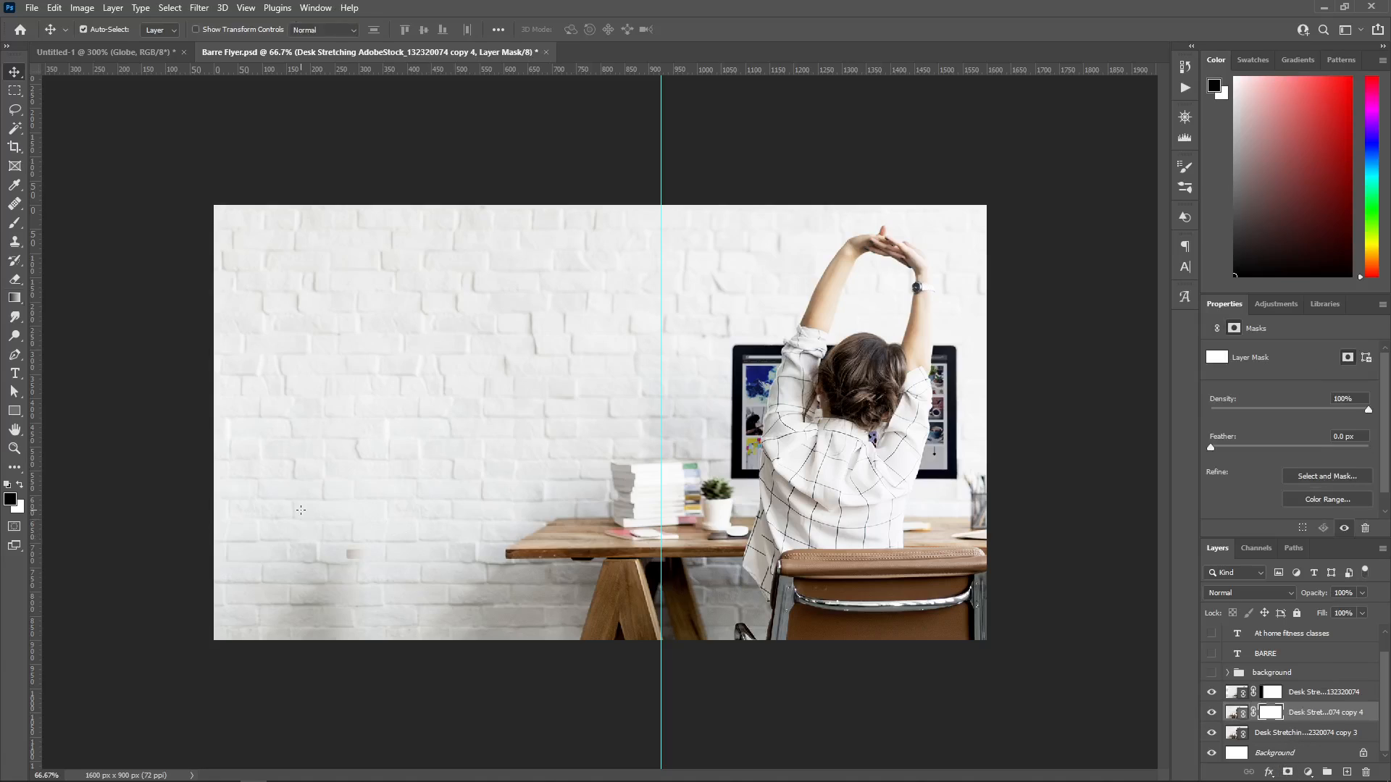
pyautogui.moveTo(287, 506); pyautogui.dragTo(288, 457)
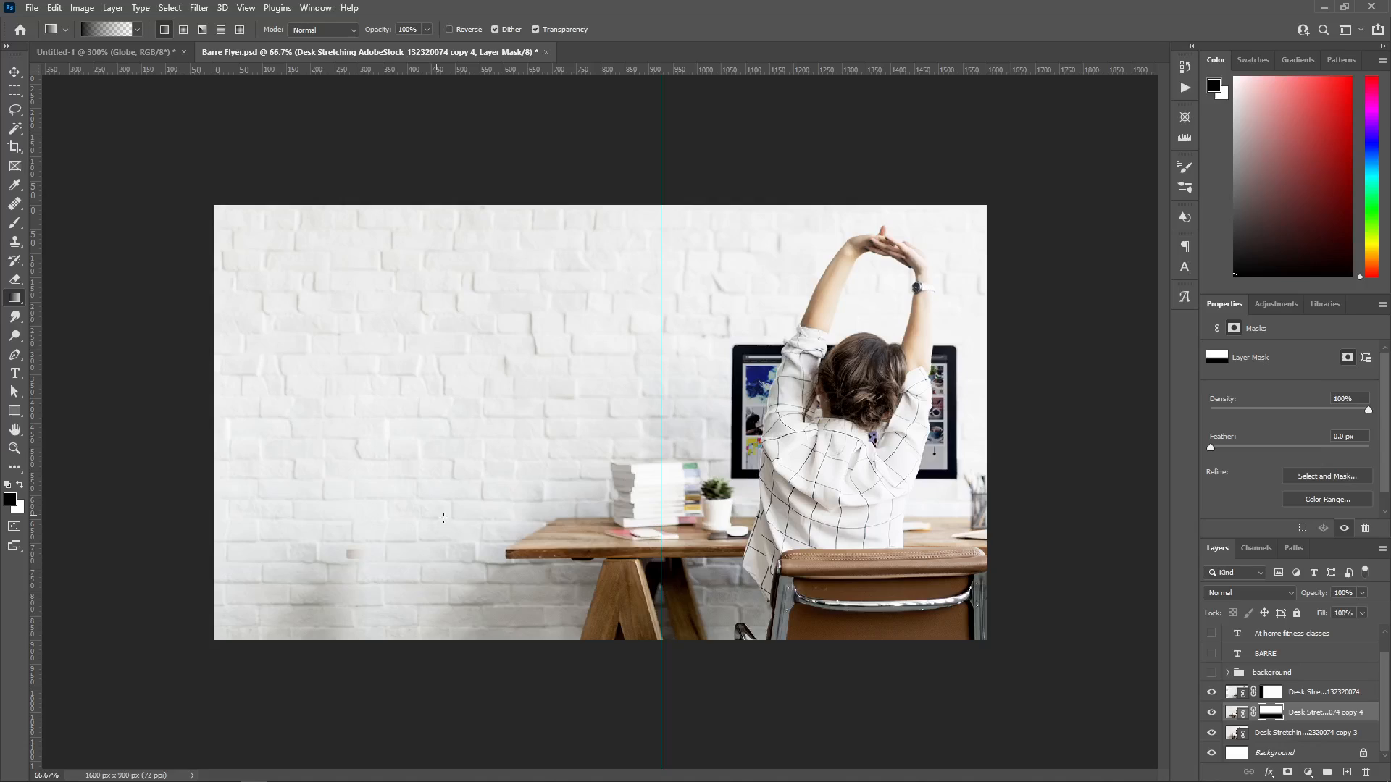
# - Move the lowest photo copy down to Y 334 px so clean bricks fill the wall's lower-left corner
pyautogui.click(1210, 733)
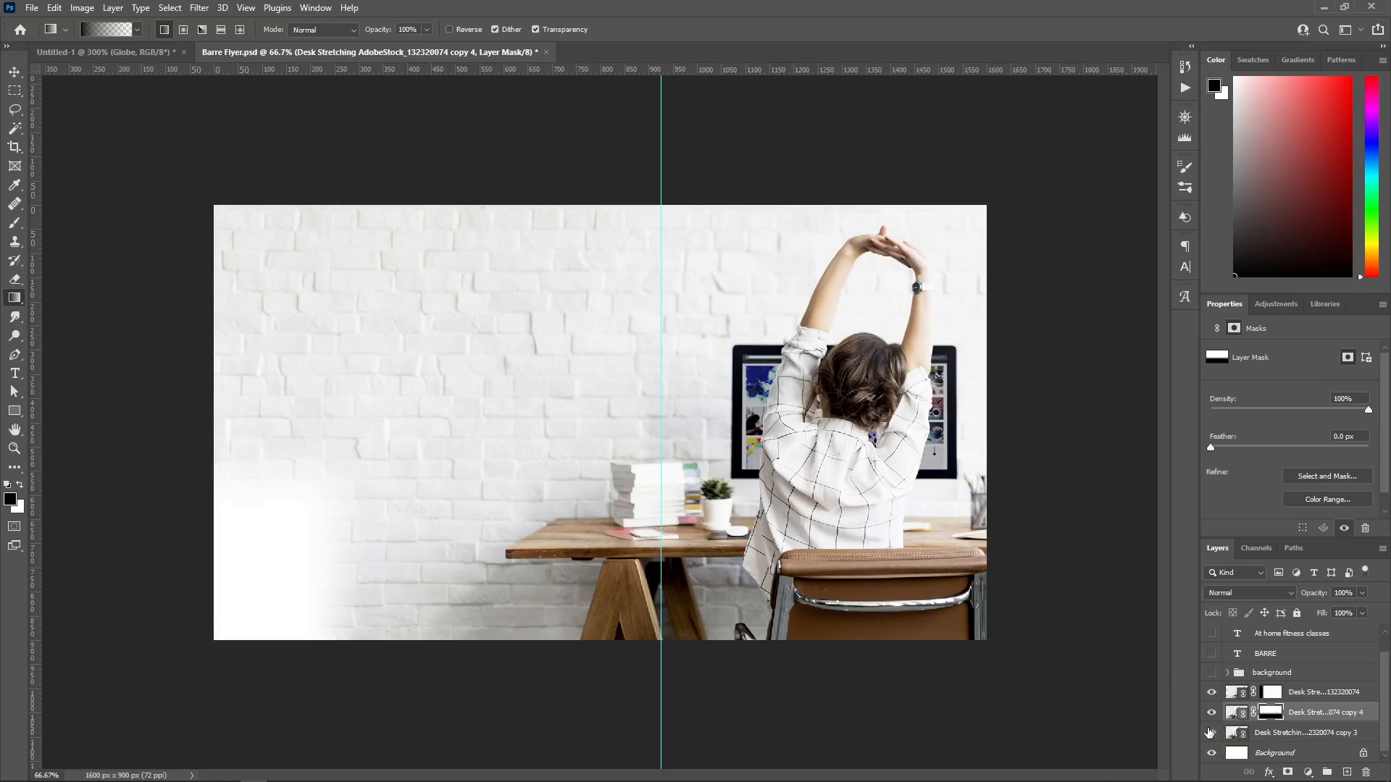
pyautogui.click(1210, 733)
pyautogui.click(1210, 733)
pyautogui.click(1210, 733)
pyautogui.click(1295, 734)
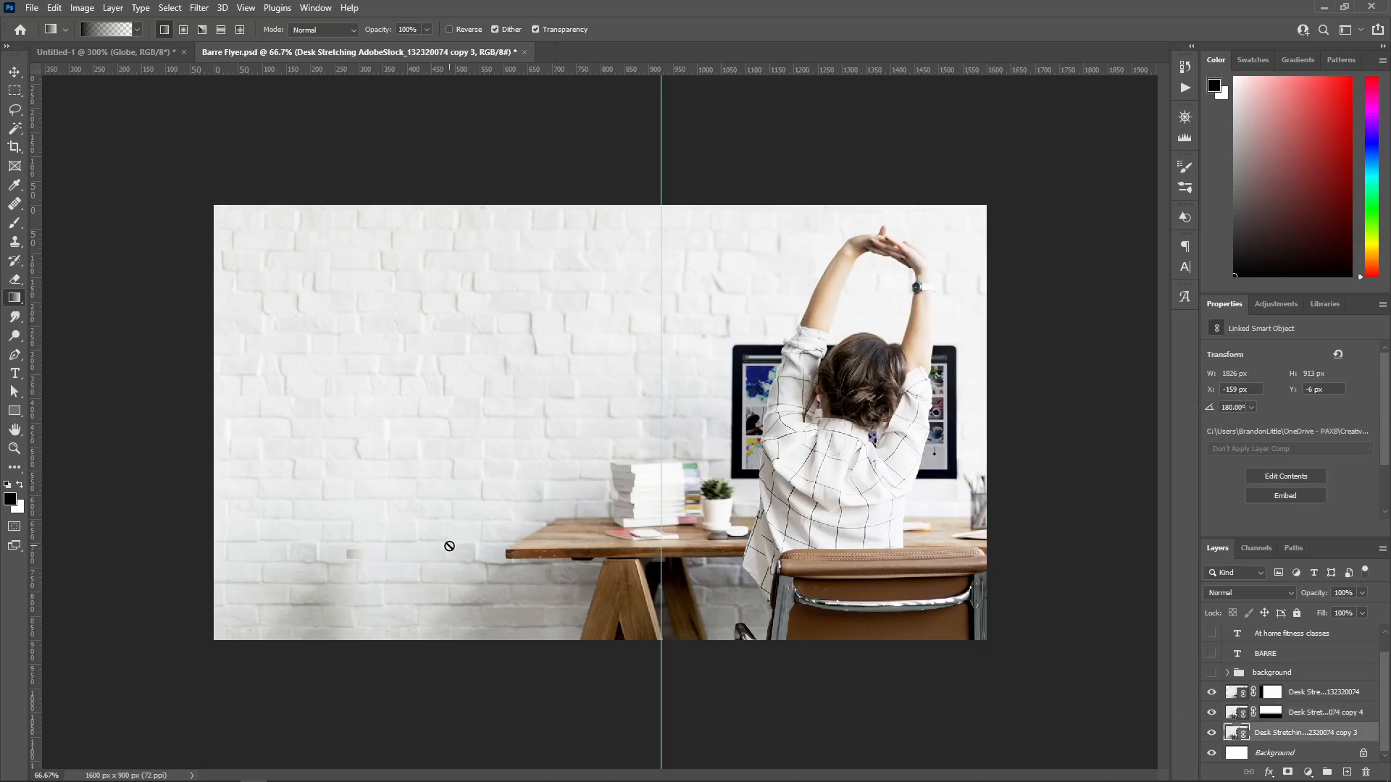
pyautogui.press('v')
pyautogui.hotkey('shift', 'Down')
pyautogui.hotkey('shift', 'Down')
pyautogui.hotkey('shift', 'Down')
pyautogui.hotkey('shift', 'Down')
pyautogui.hotkey('shift', 'Down')
pyautogui.hotkey('shift', 'Down')
pyautogui.hotkey('shift', 'Down')
pyautogui.hotkey('shift', 'Down')
pyautogui.hotkey('shift', 'Down')
pyautogui.hotkey('shift', 'Down')
pyautogui.hotkey('shift', 'Down')
pyautogui.hotkey('shift', 'Down')
pyautogui.hotkey('shift', 'Down')
pyautogui.hotkey('shift', 'Down')
pyautogui.hotkey('shift', 'Down')
pyautogui.hotkey('shift', 'Down')
pyautogui.hotkey('shift', 'Down')
pyautogui.hotkey('shift', 'Down')
pyautogui.hotkey('shift', 'Down')
pyautogui.hotkey('shift', 'Down')
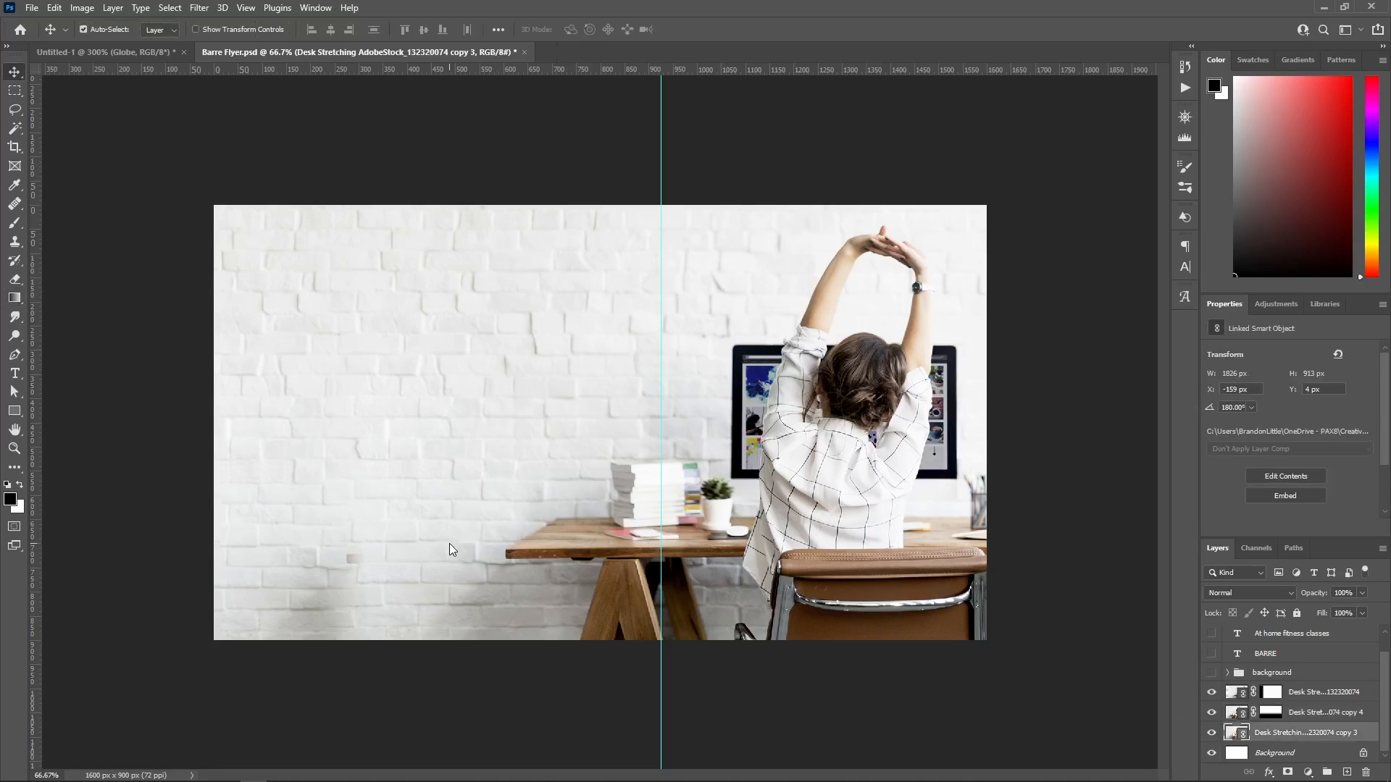
pyautogui.hotkey('shift', 'Down')
pyautogui.hotkey('shift', 'Down')
pyautogui.hotkey('shift', 'Down')
pyautogui.hotkey('shift', 'Down')
pyautogui.hotkey('shift', 'Down')
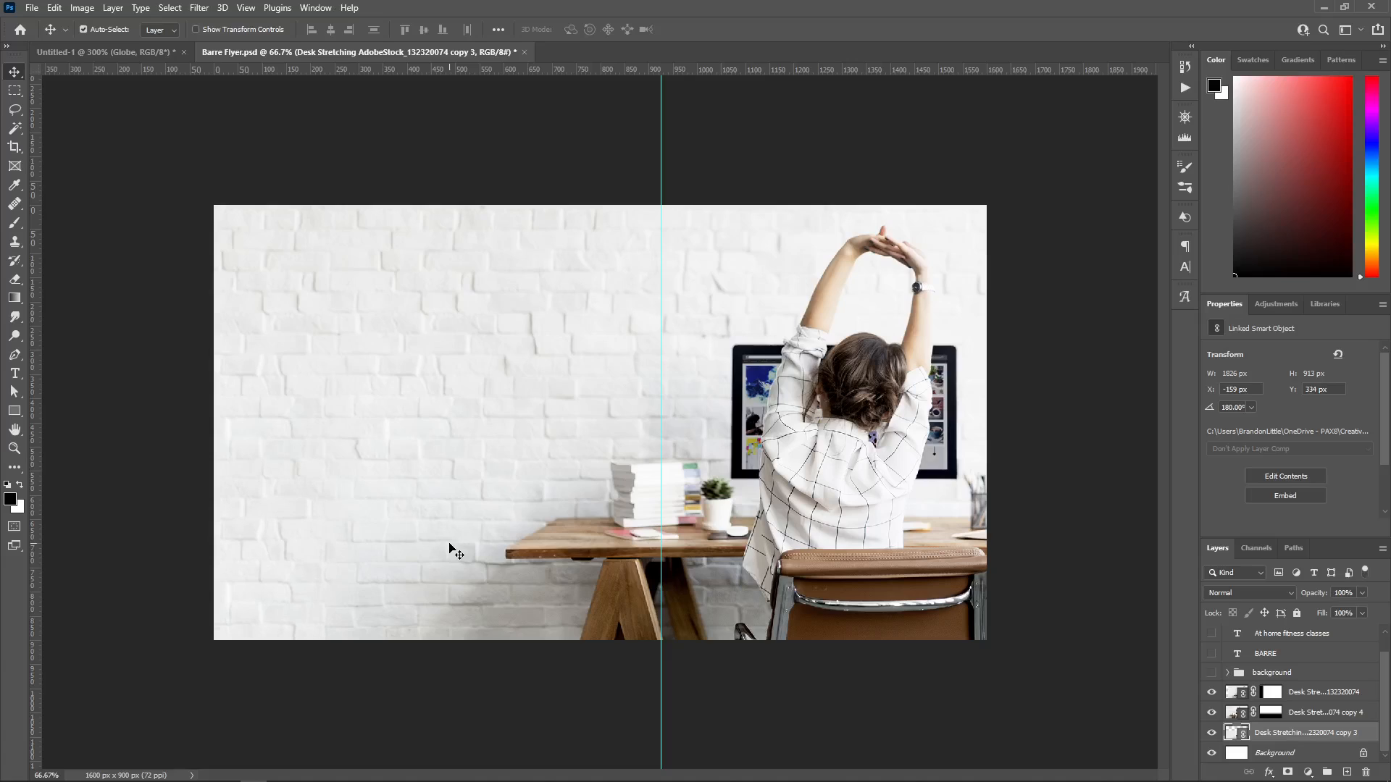
# - Group the three desk photo layers and name the group "background"
pyautogui.keyDown('shift'); pyautogui.click(1337, 693); pyautogui.keyUp('shift')
pyautogui.hotkey('ctrl', 'g')
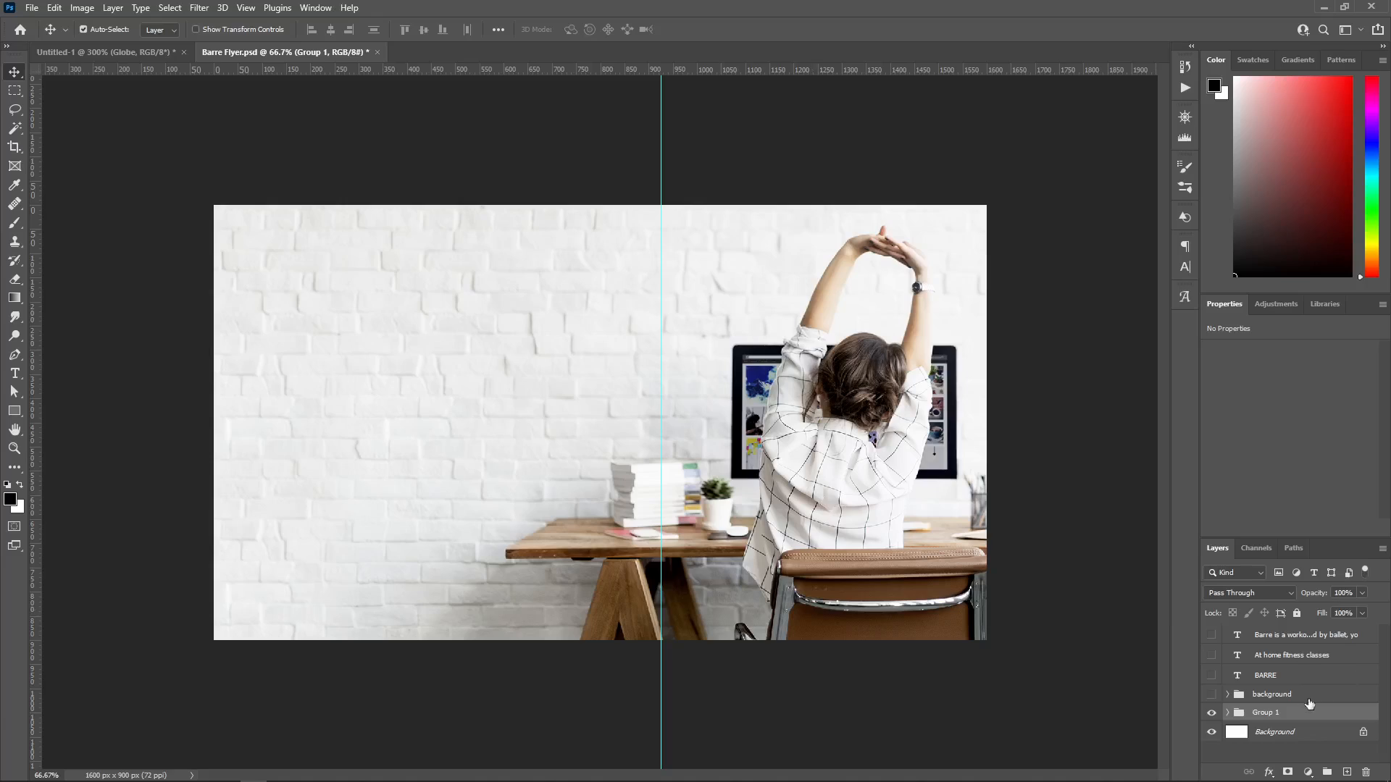
pyautogui.doubleClick(1271, 713)
pyautogui.write('background')
pyautogui.press('Return')
pyautogui.click(382, 417)
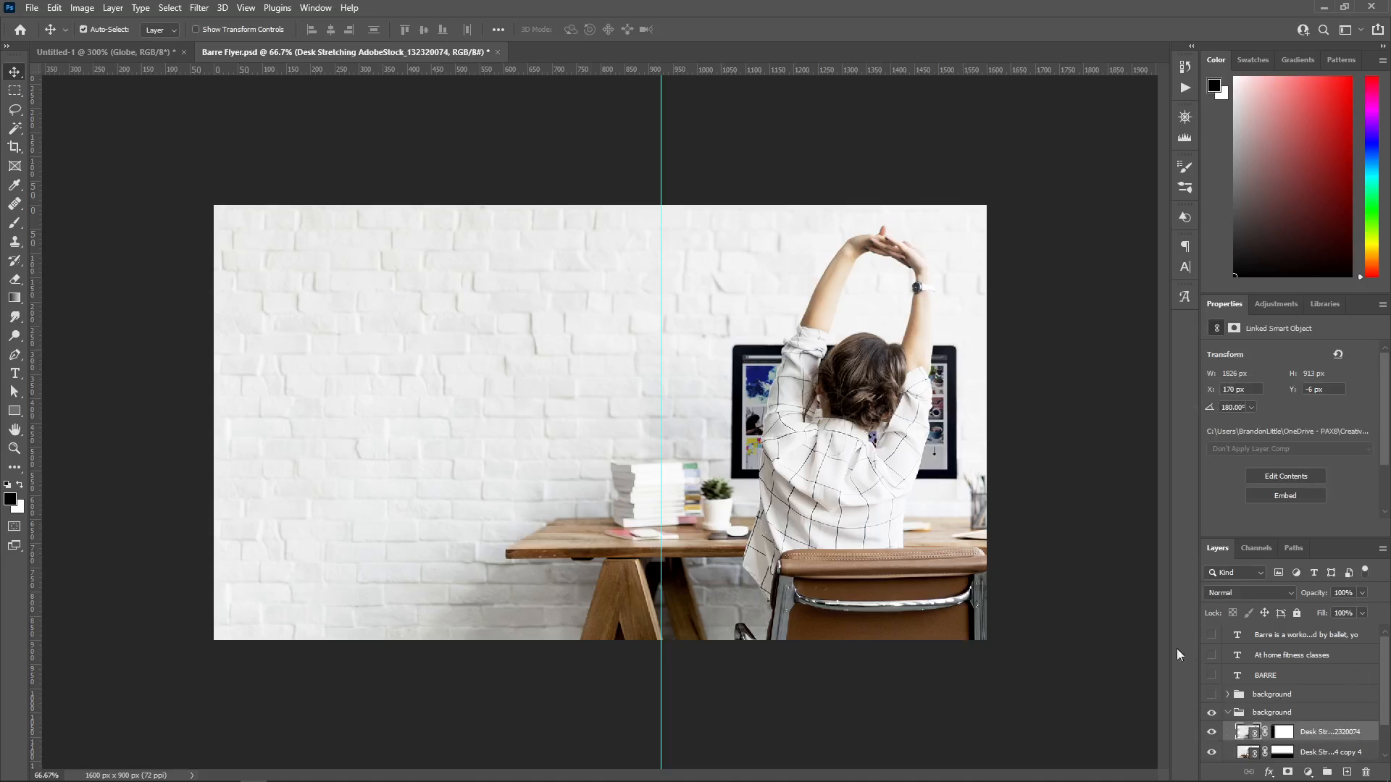
pyautogui.click(1278, 675)
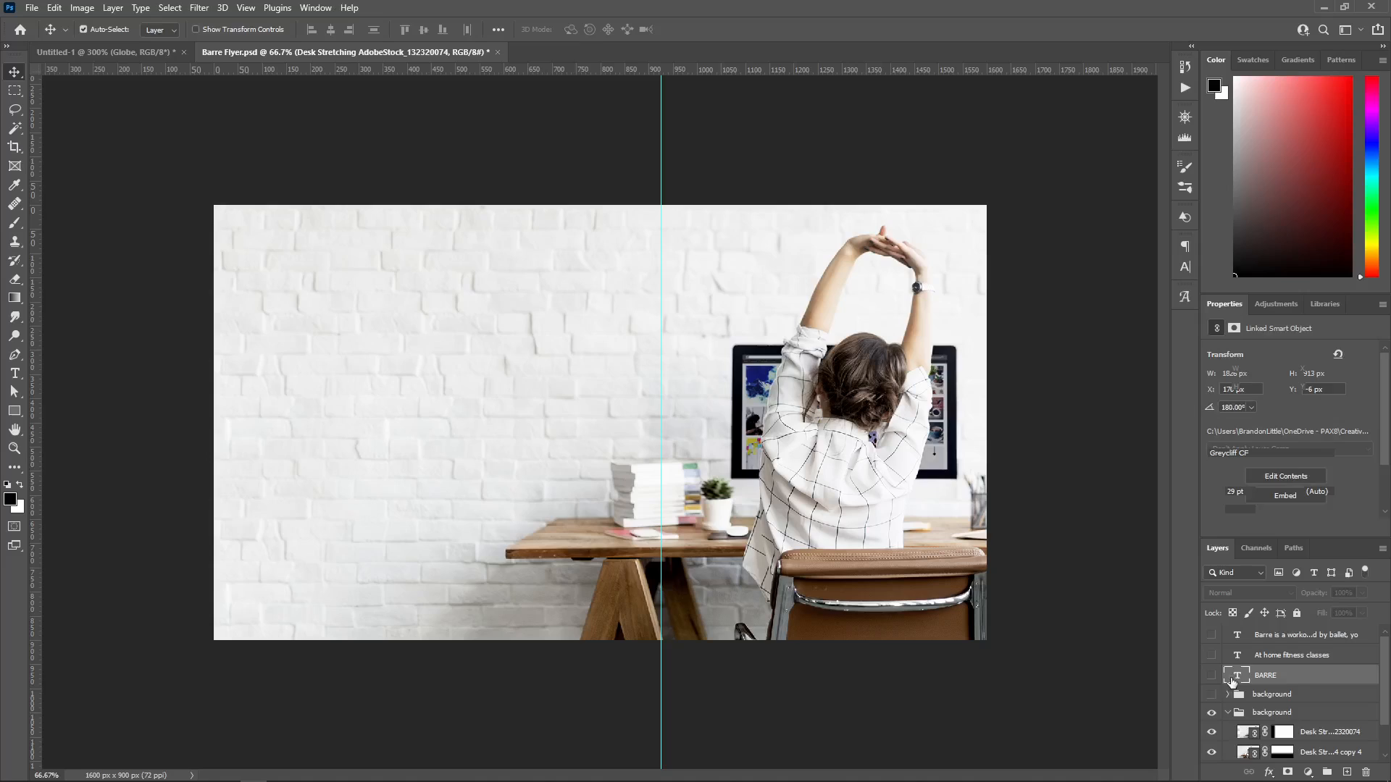
pyautogui.click(1288, 635)
pyautogui.click(1293, 656)
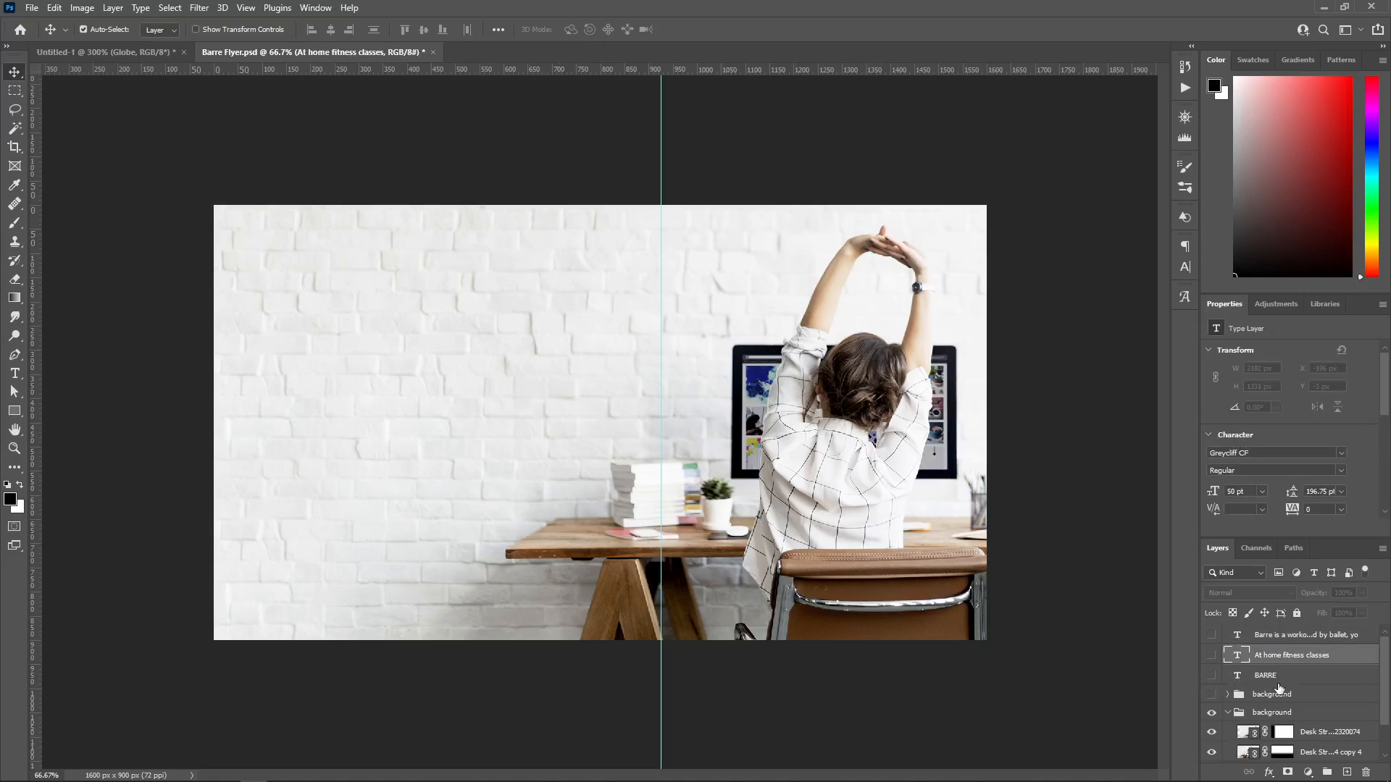
pyautogui.click(1235, 678)
pyautogui.click(1212, 678)
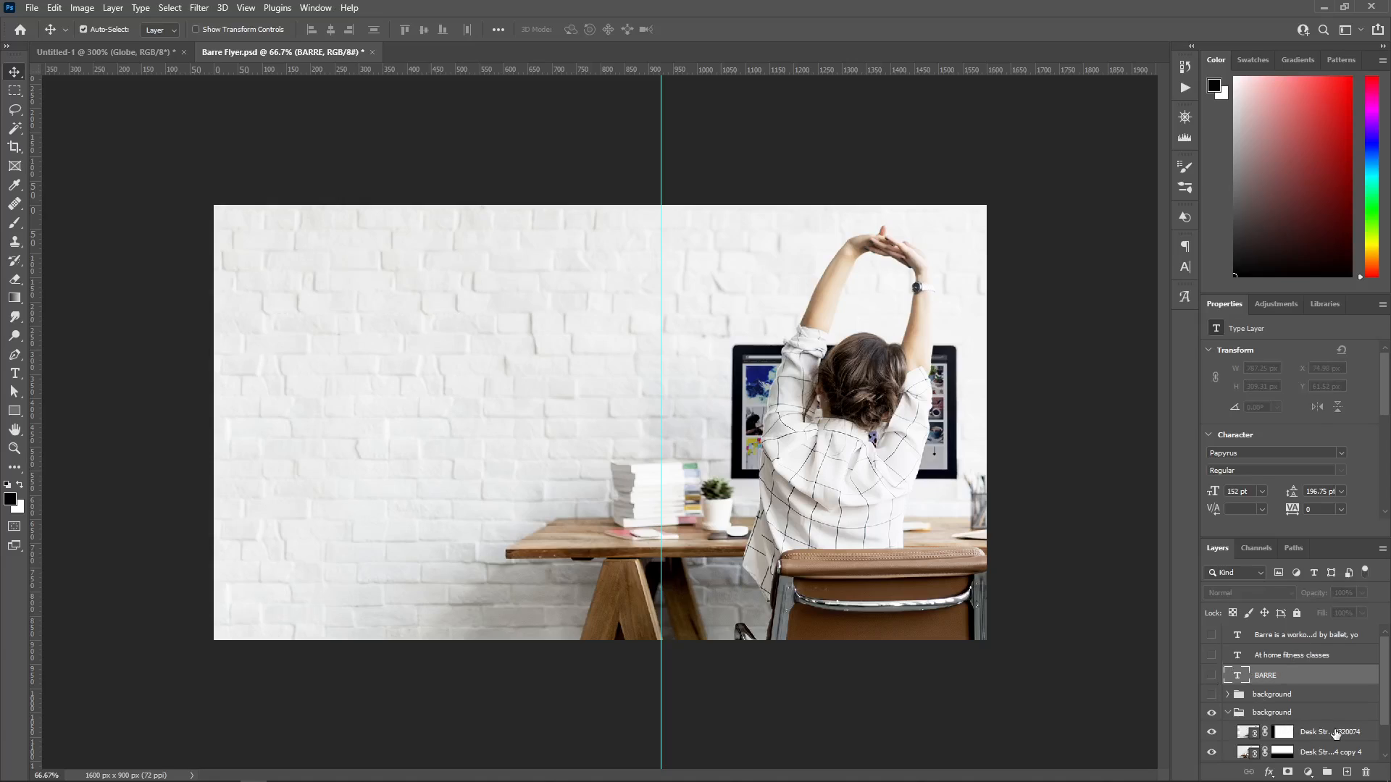
# - Collapse the new background group and convert it to a smart object
pyautogui.click(1272, 715)
pyautogui.click(1228, 714)
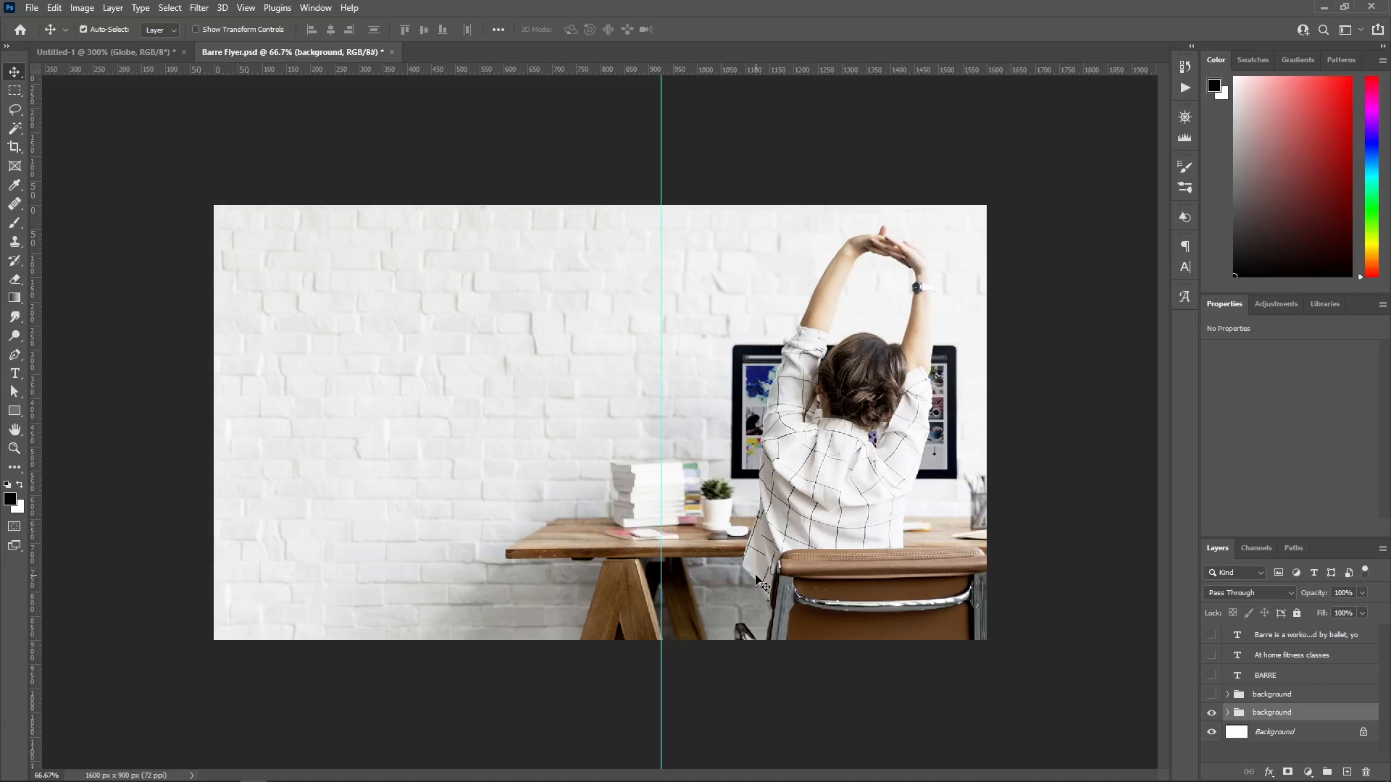
pyautogui.rightClick(1292, 712)
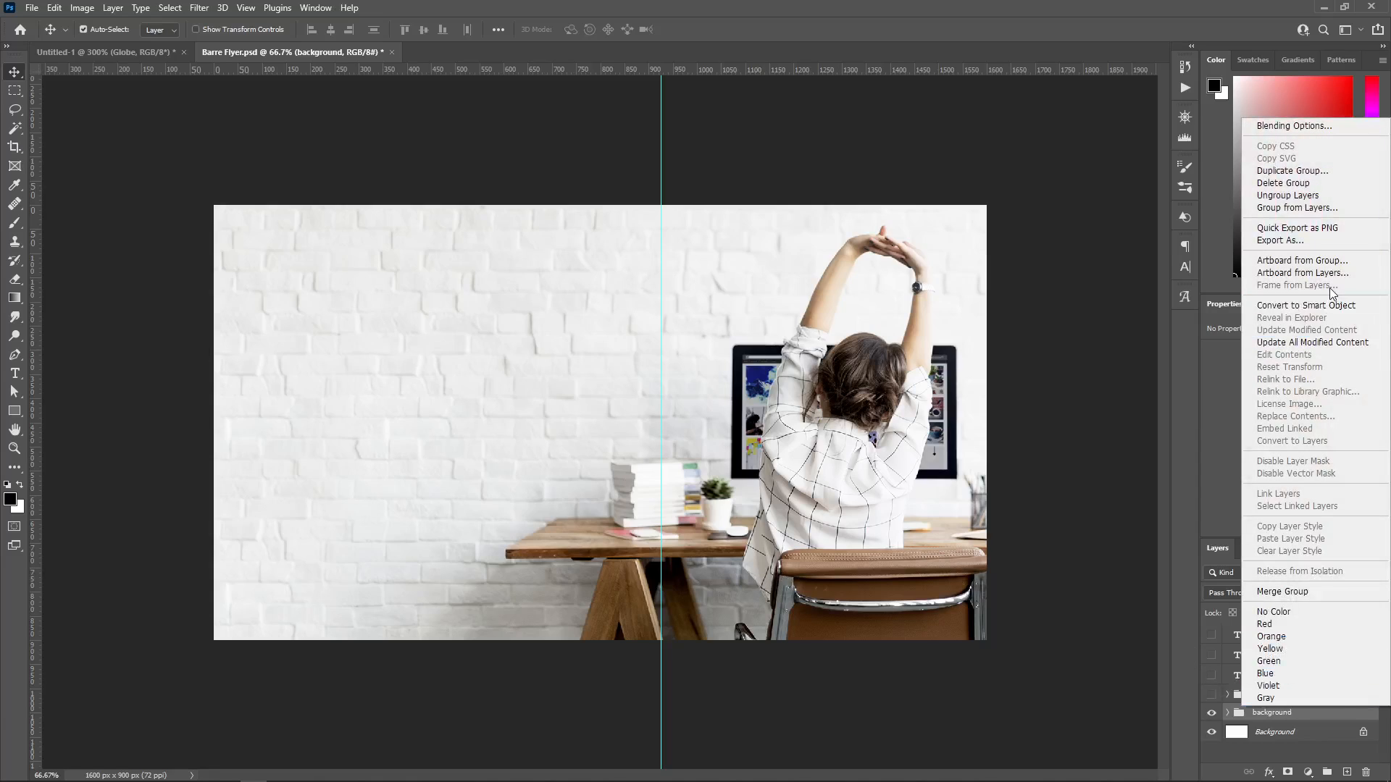
pyautogui.click(1337, 304)
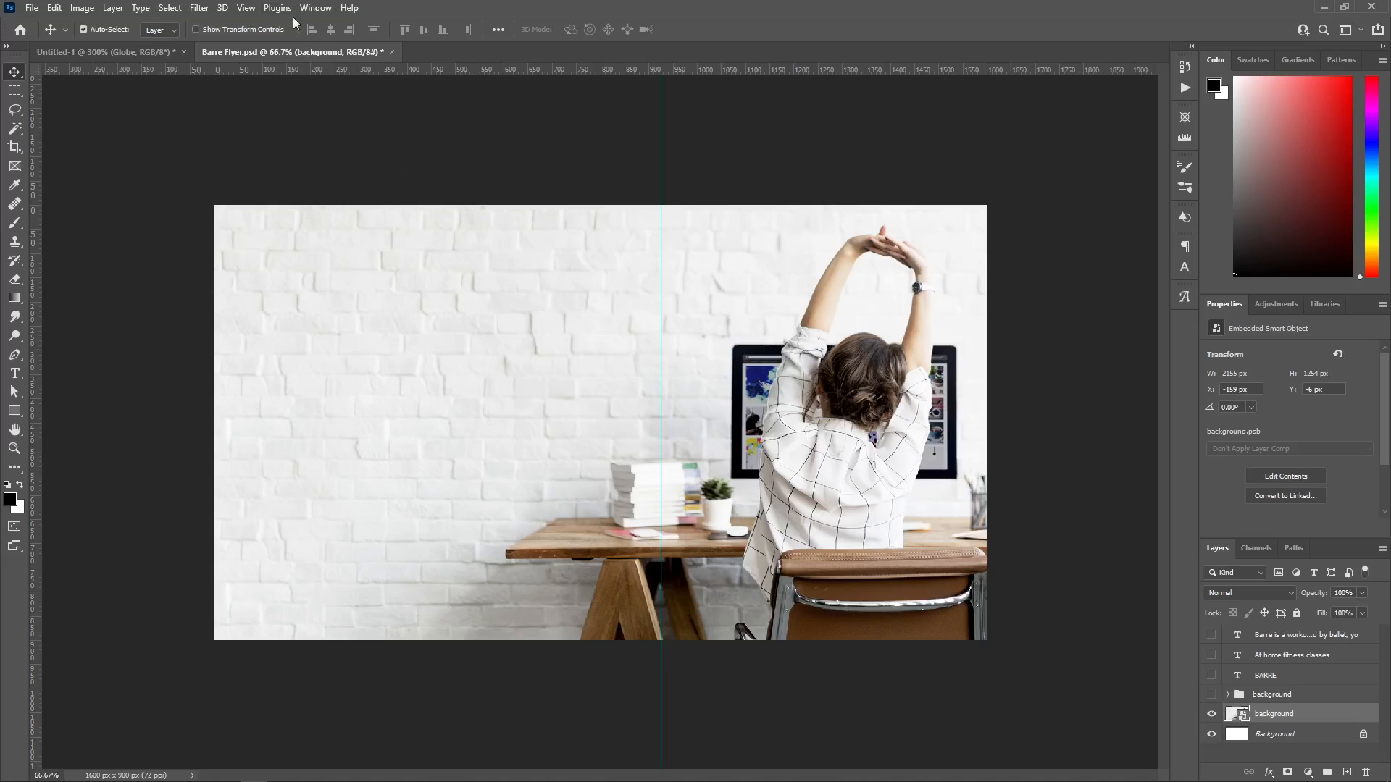
# - Apply a Gaussian Blur with a 3.6-pixel radius to the background smart object
pyautogui.click(200, 8)
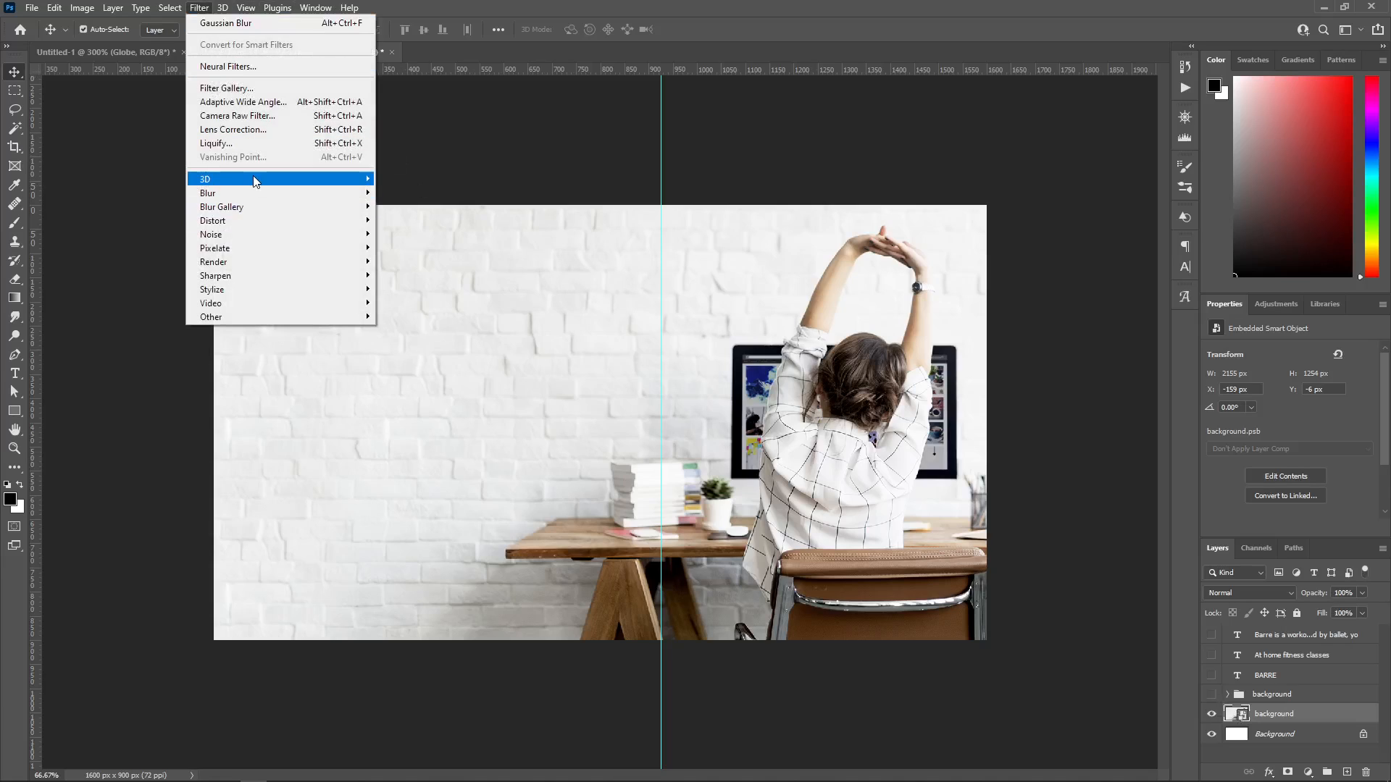
pyautogui.moveTo(255, 192)
pyautogui.click(416, 248)
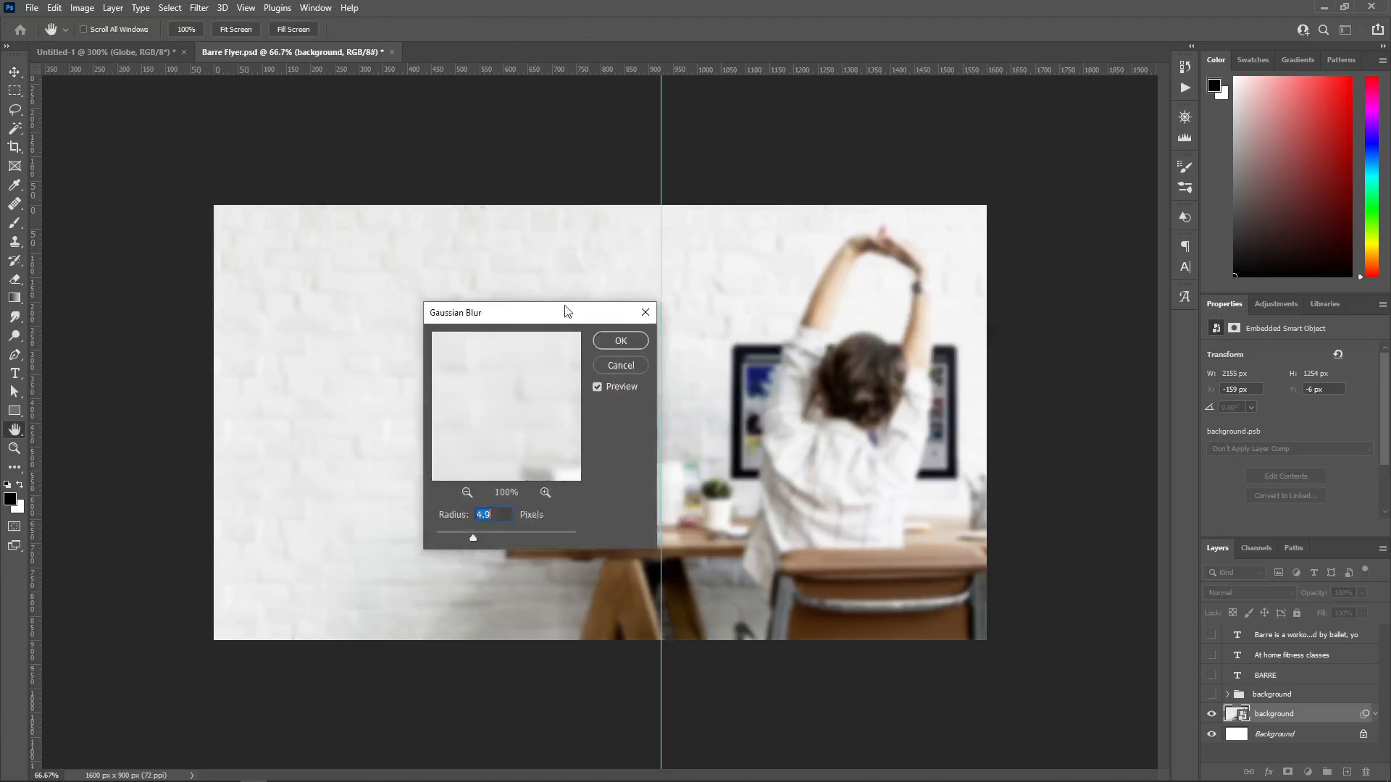
pyautogui.moveTo(565, 310); pyautogui.dragTo(860, 130)
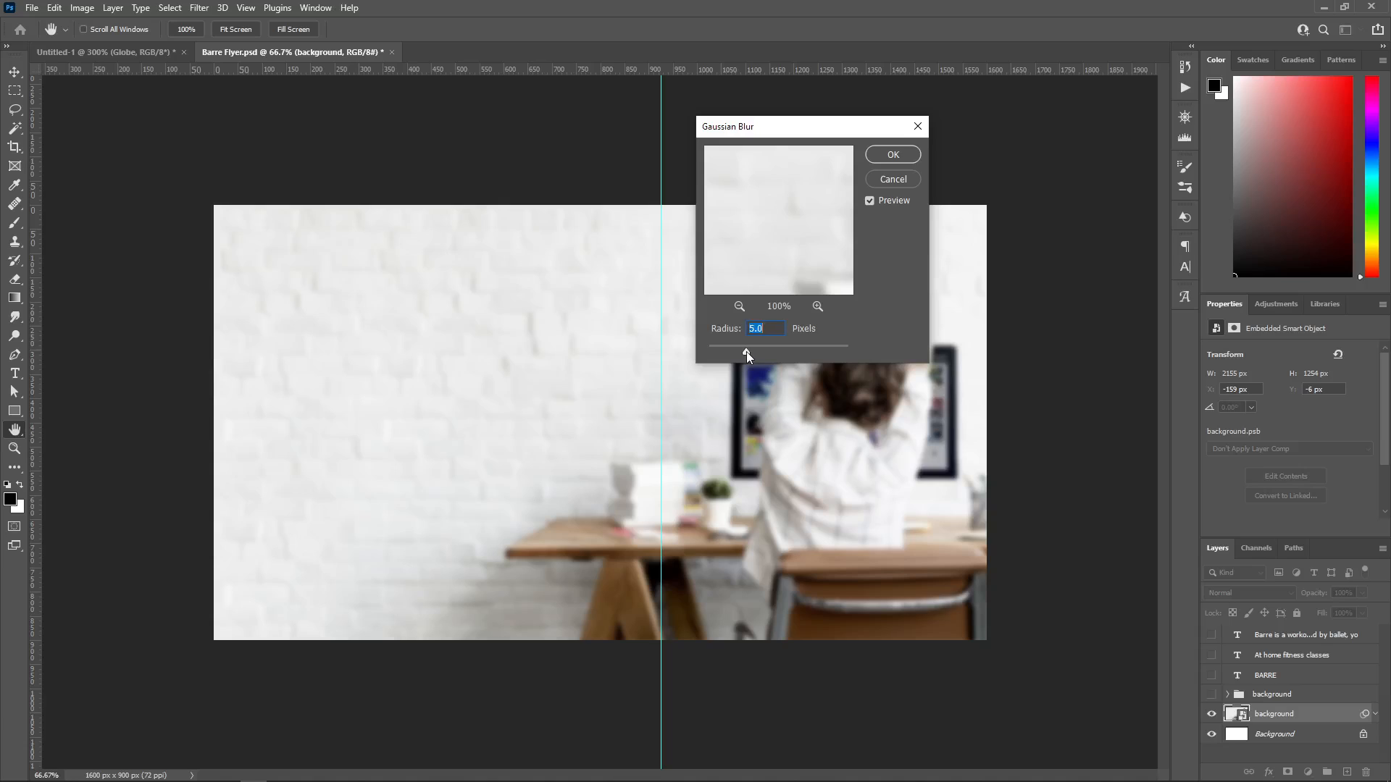
pyautogui.moveTo(746, 351); pyautogui.dragTo(738, 350)
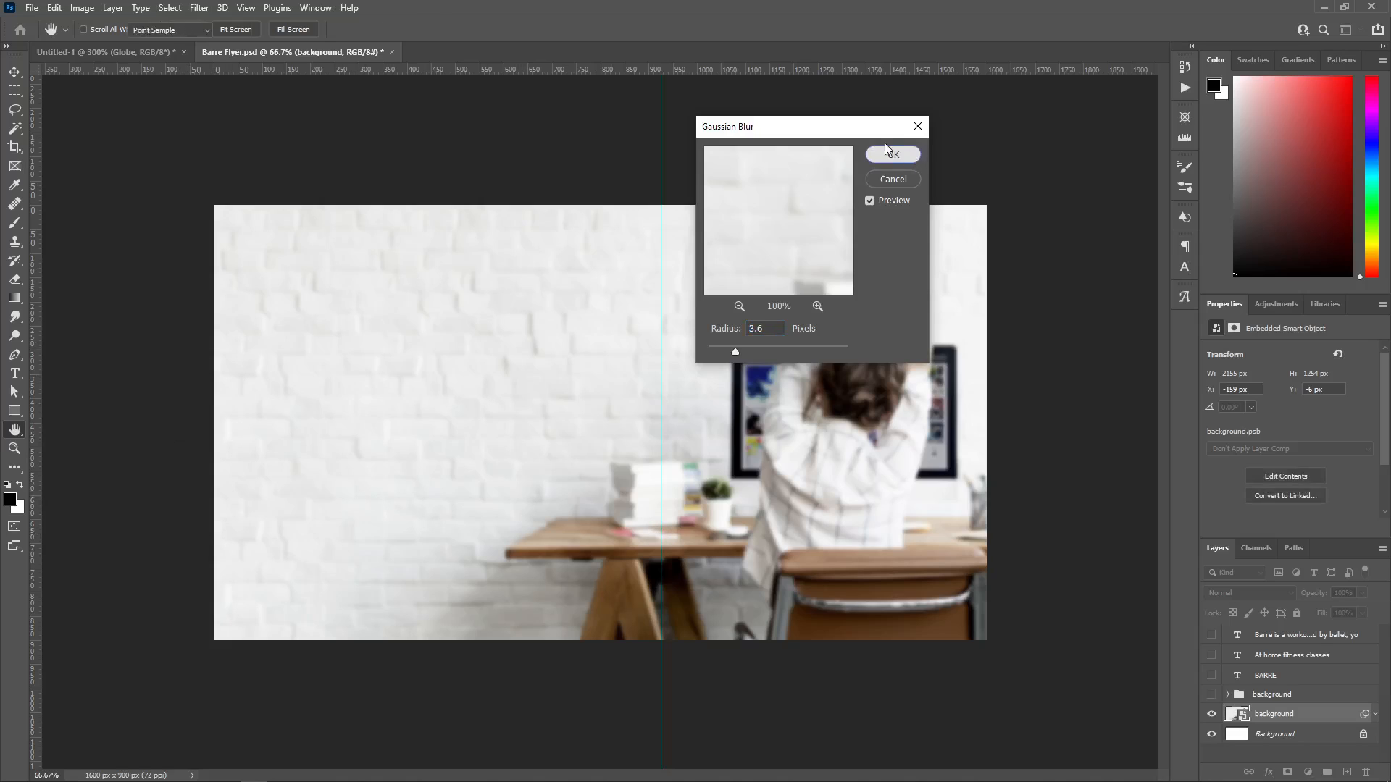
pyautogui.click(909, 154)
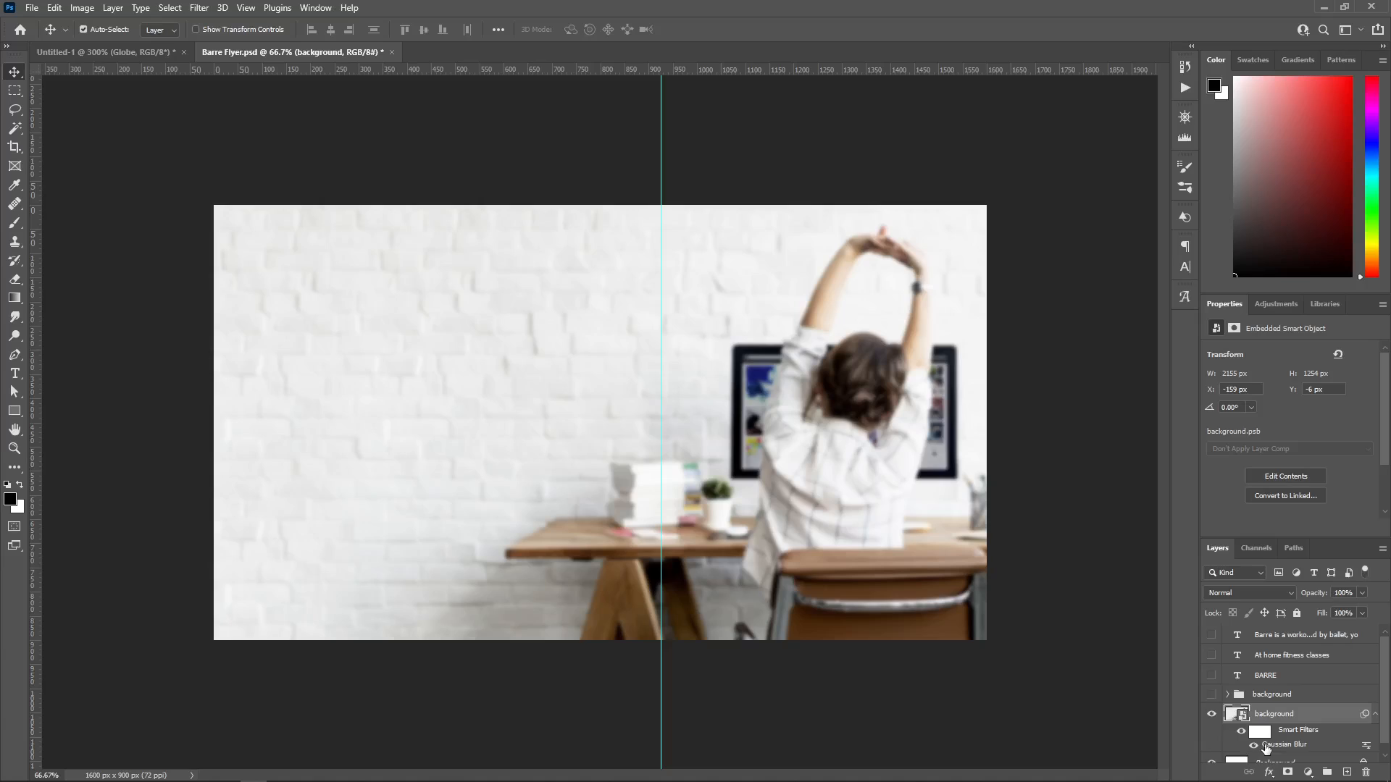
# - Open the background smart object's contents for editing and ungroup its photo layers
pyautogui.click(1261, 733)
pyautogui.scroll(-1, 1275, 679)
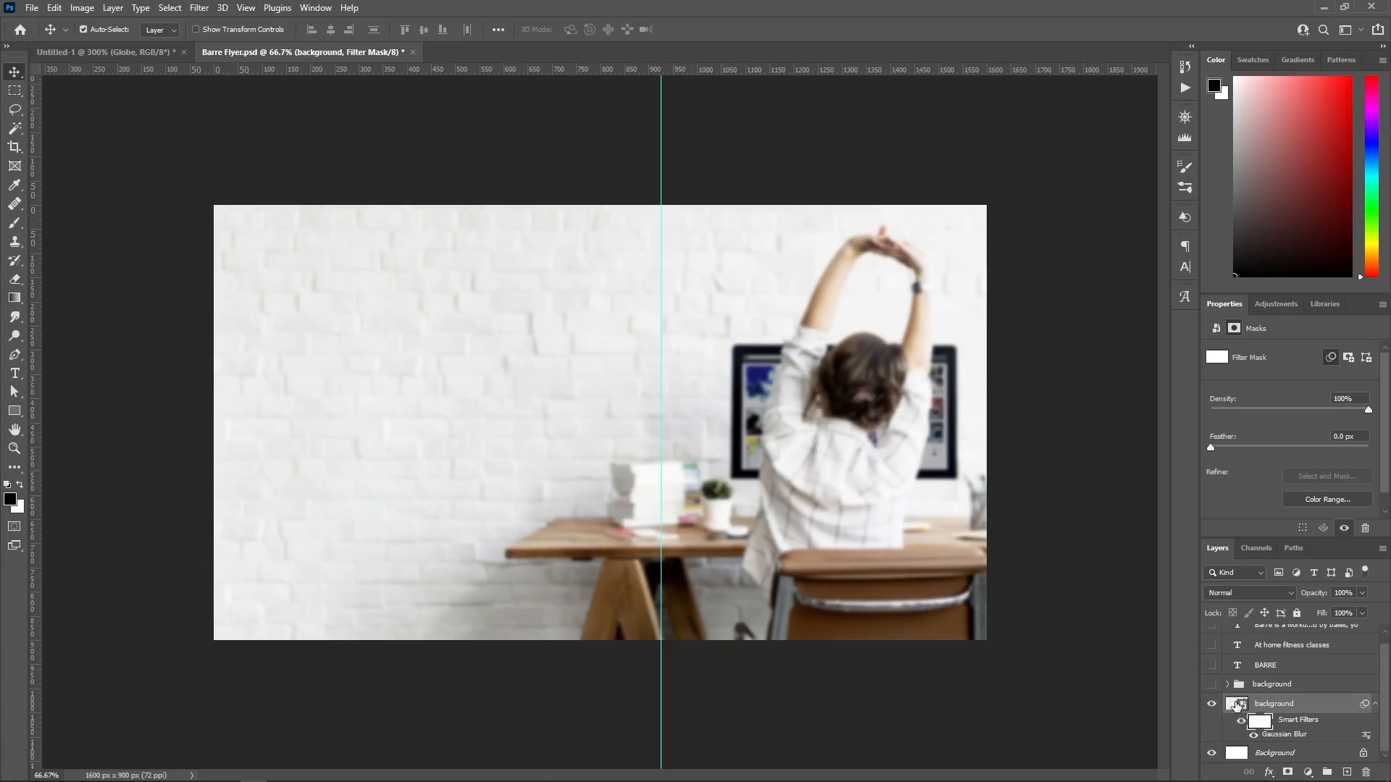
pyautogui.doubleClick(1237, 706)
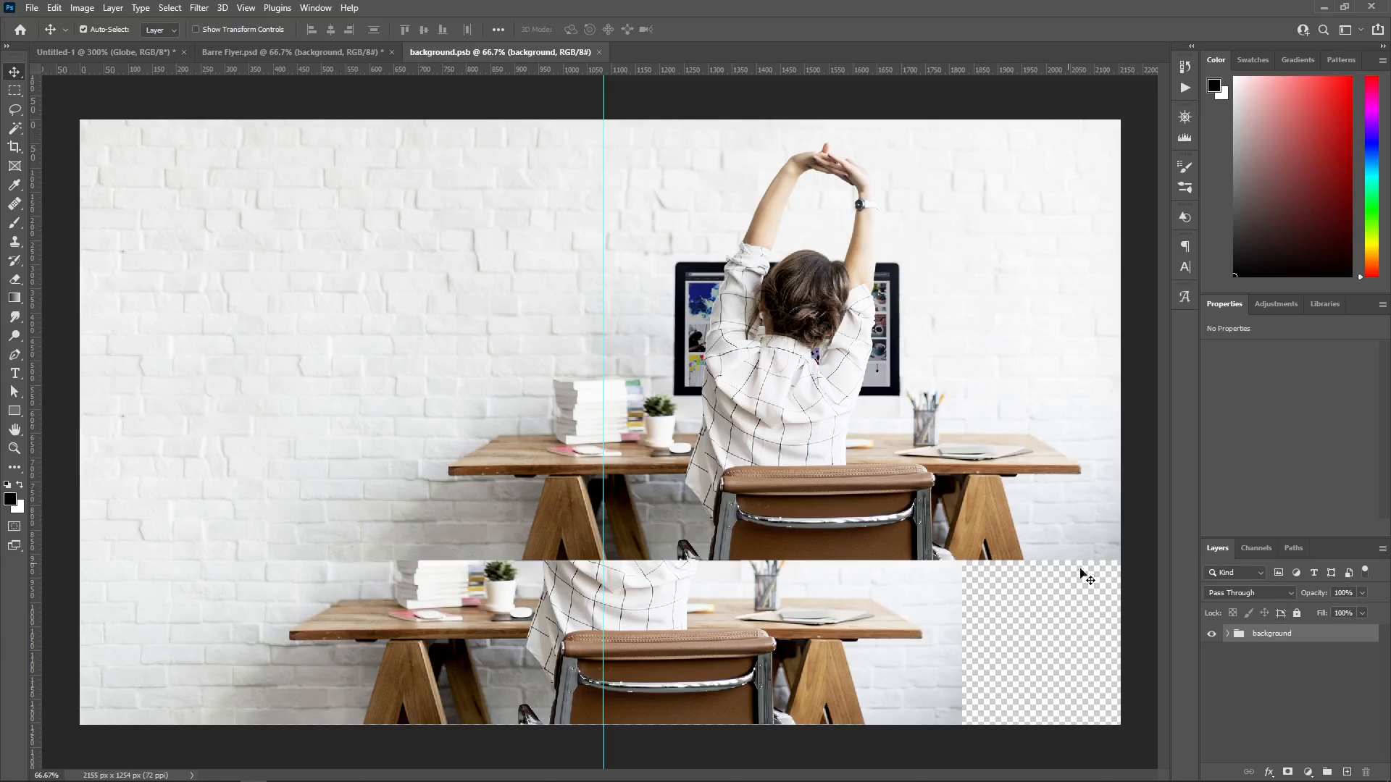
pyautogui.hotkey('ctrl', 'shift', 'g')
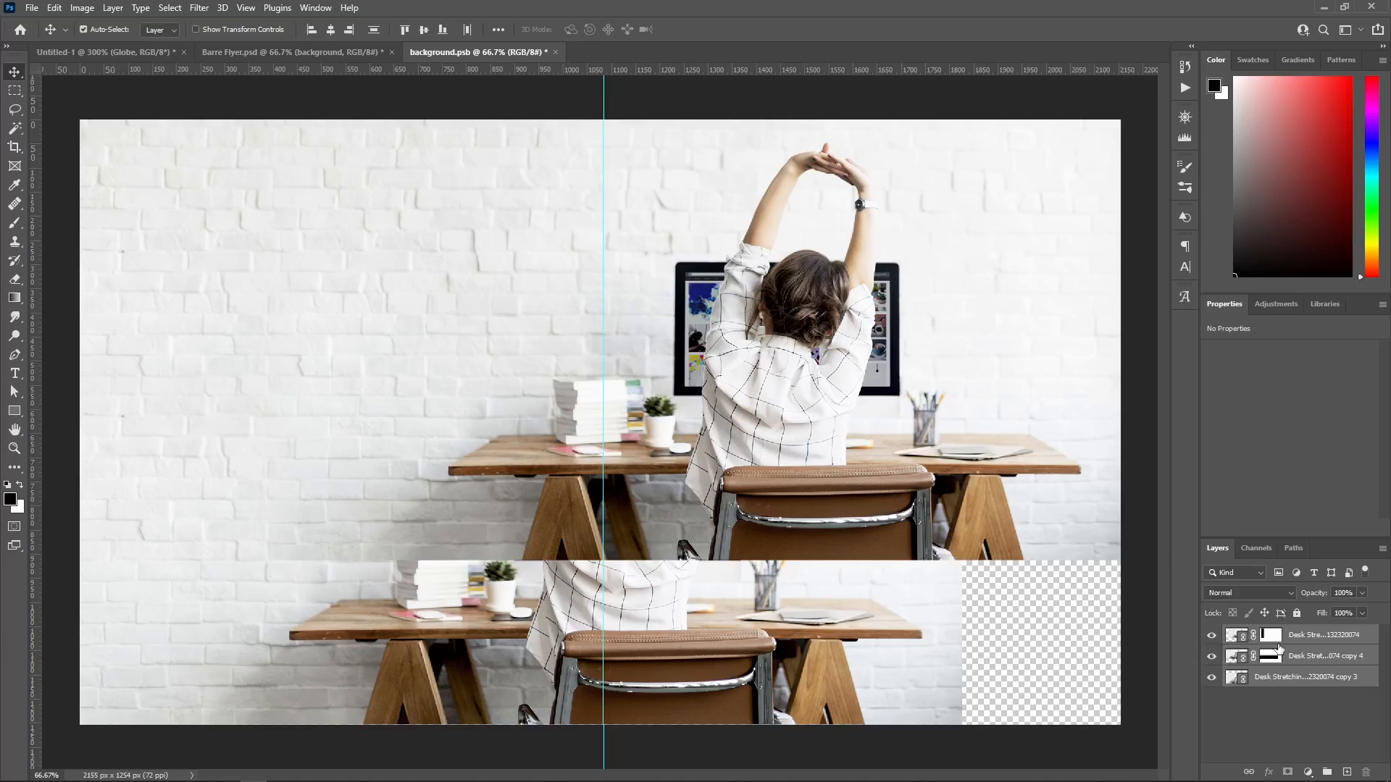
pyautogui.click(1337, 714)
# - Examine which part of the wall each of the three photo layers covers by hiding and showing them individually
pyautogui.click(1304, 678)
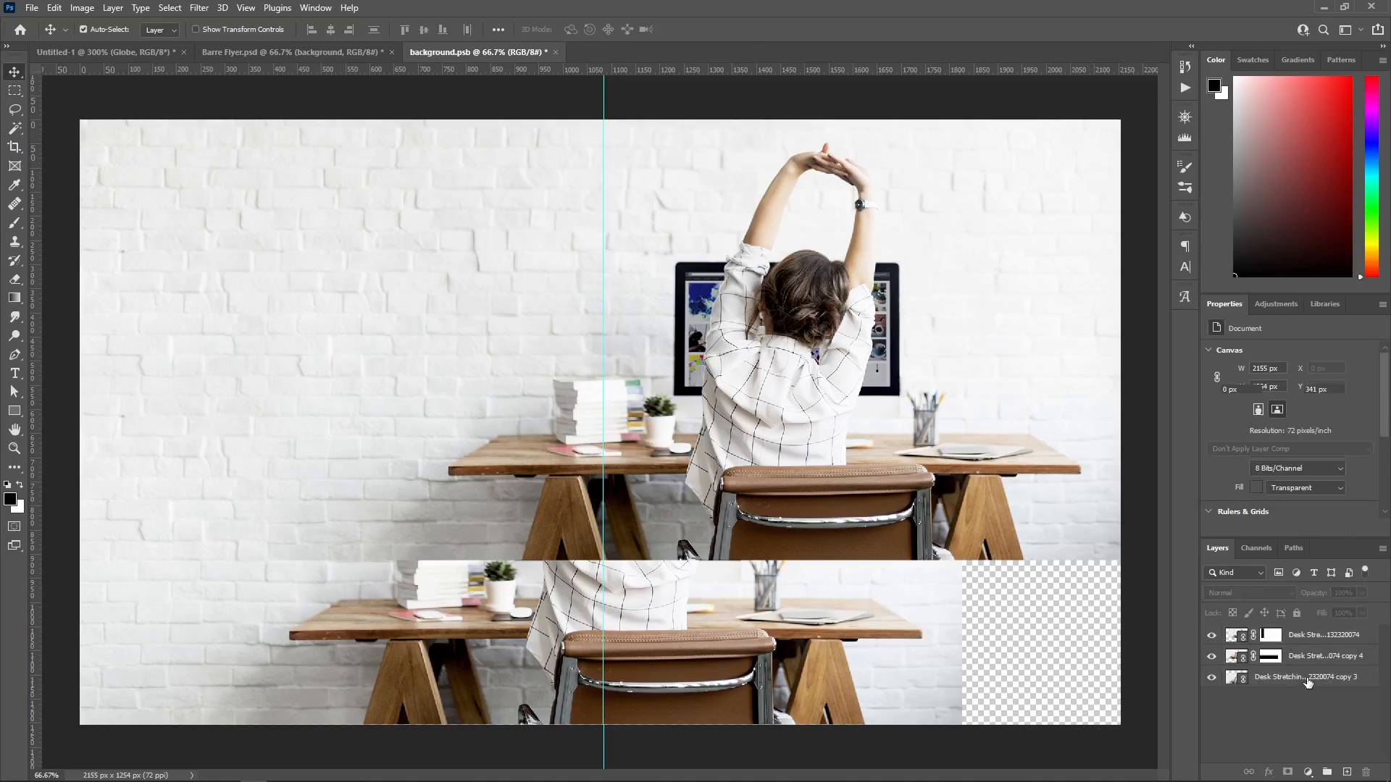
pyautogui.click(1212, 677)
pyautogui.click(1211, 678)
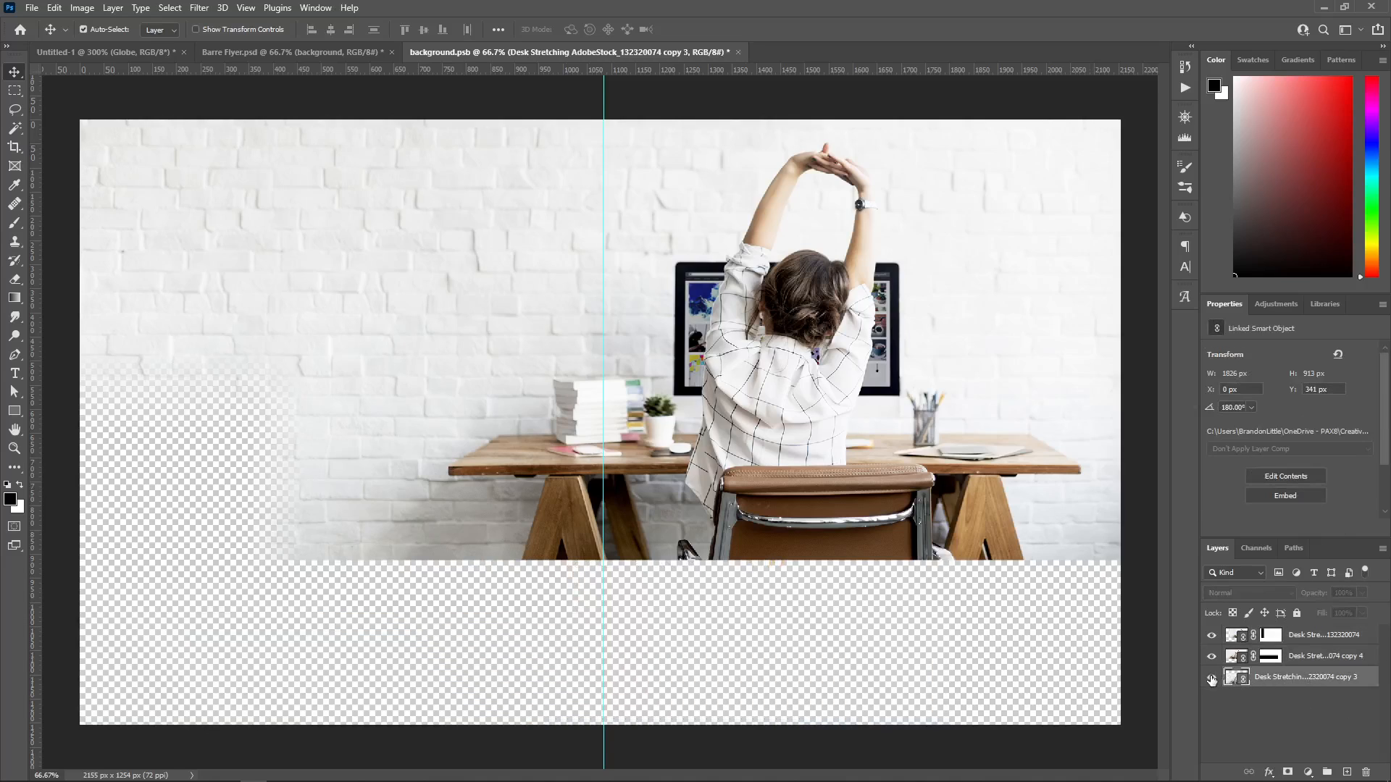
pyautogui.click(1212, 661)
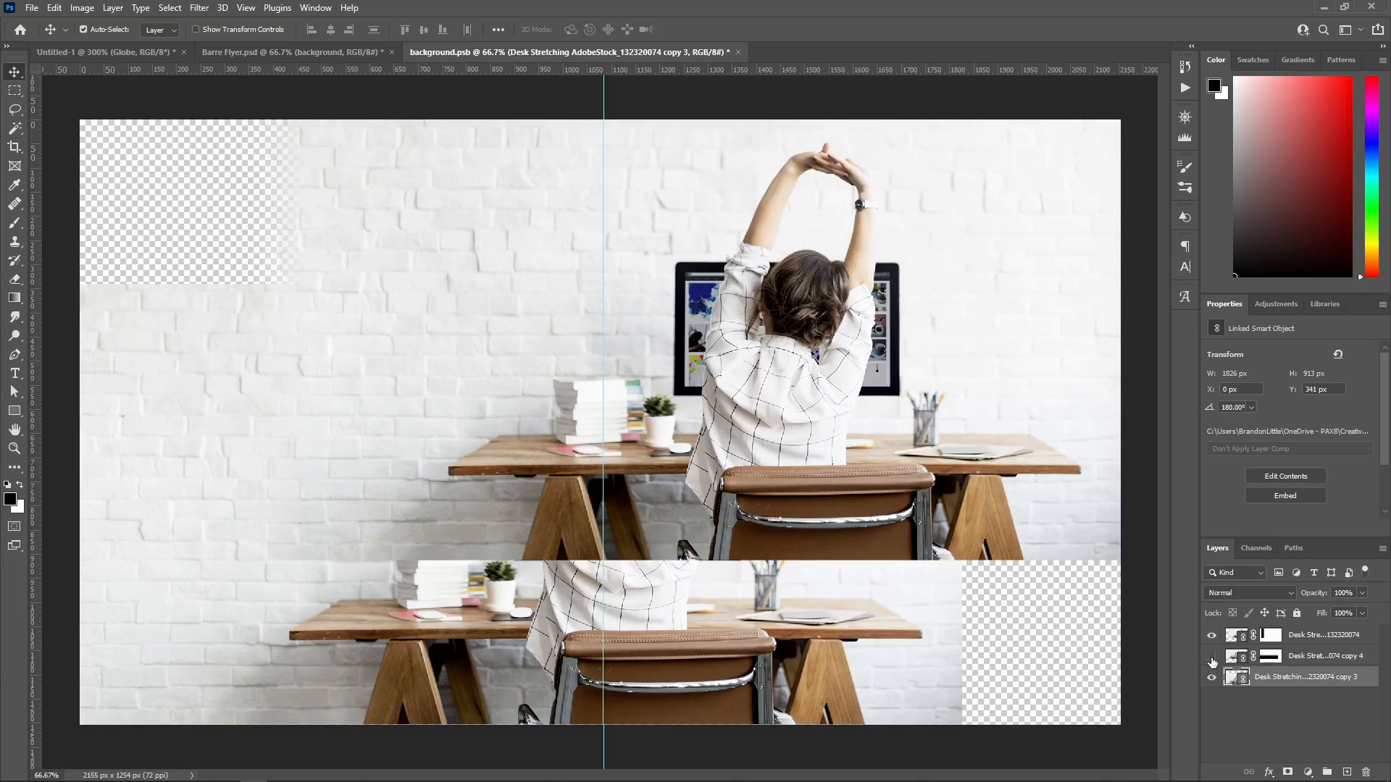
pyautogui.click(1212, 657)
pyautogui.click(1212, 658)
pyautogui.click(1212, 657)
pyautogui.click(1212, 636)
pyautogui.click(1212, 636)
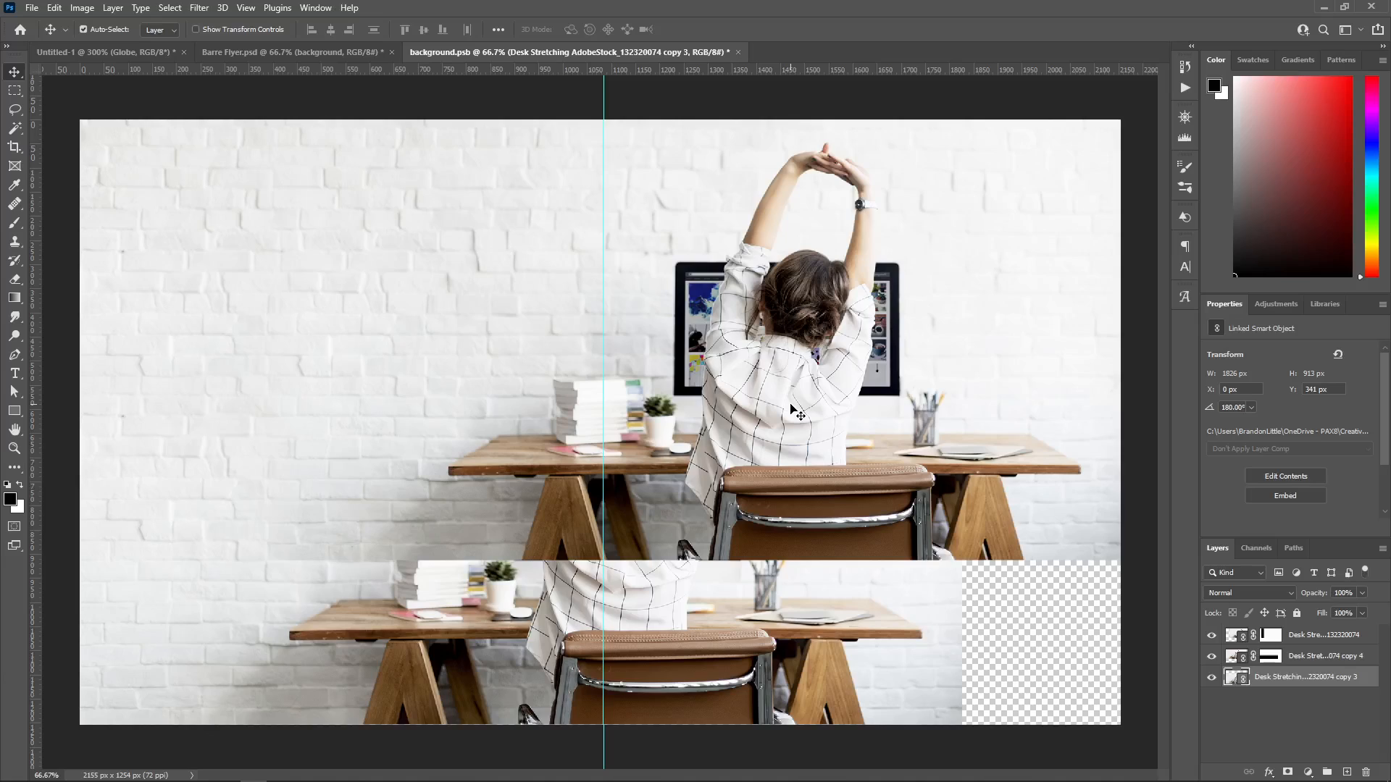
# - Save and close the background smart object's contents to return to the flyer
pyautogui.click(33, 9)
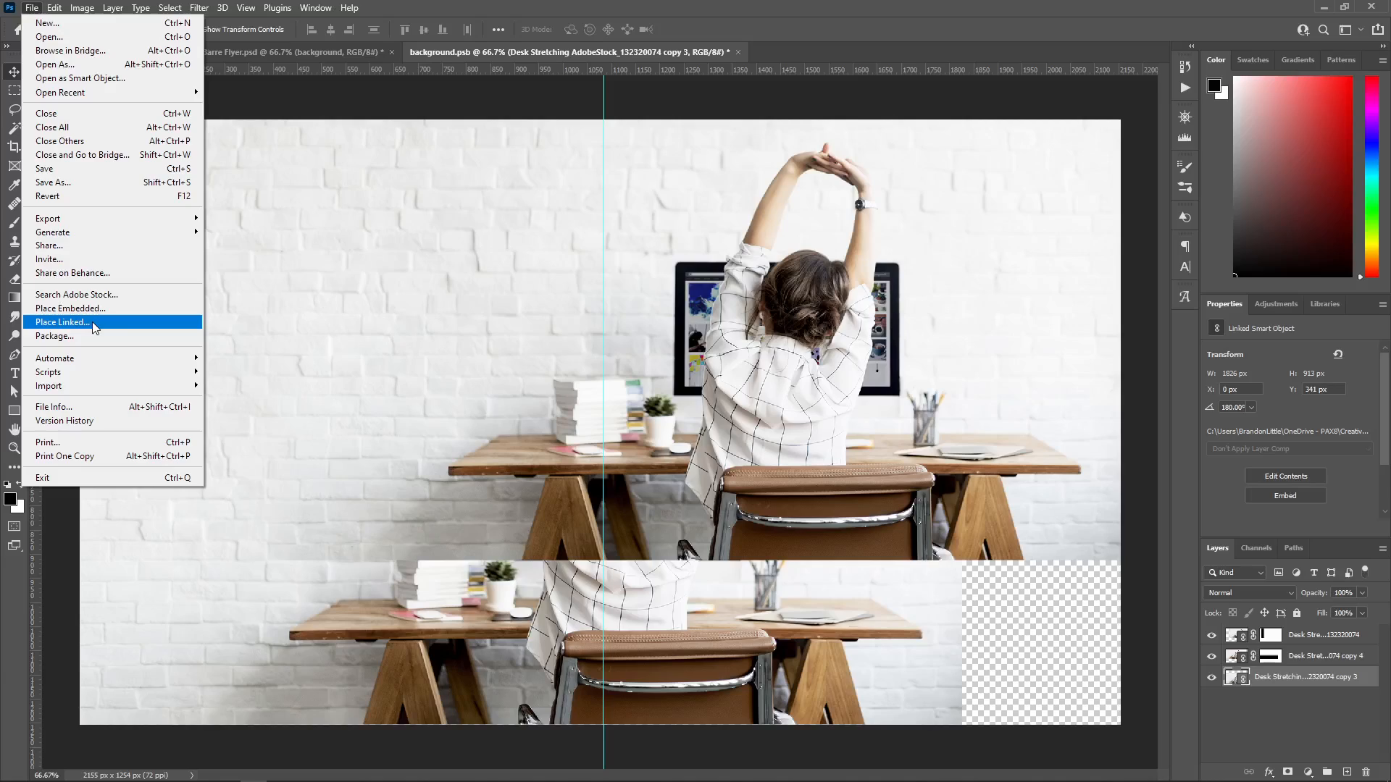
pyautogui.click(799, 429)
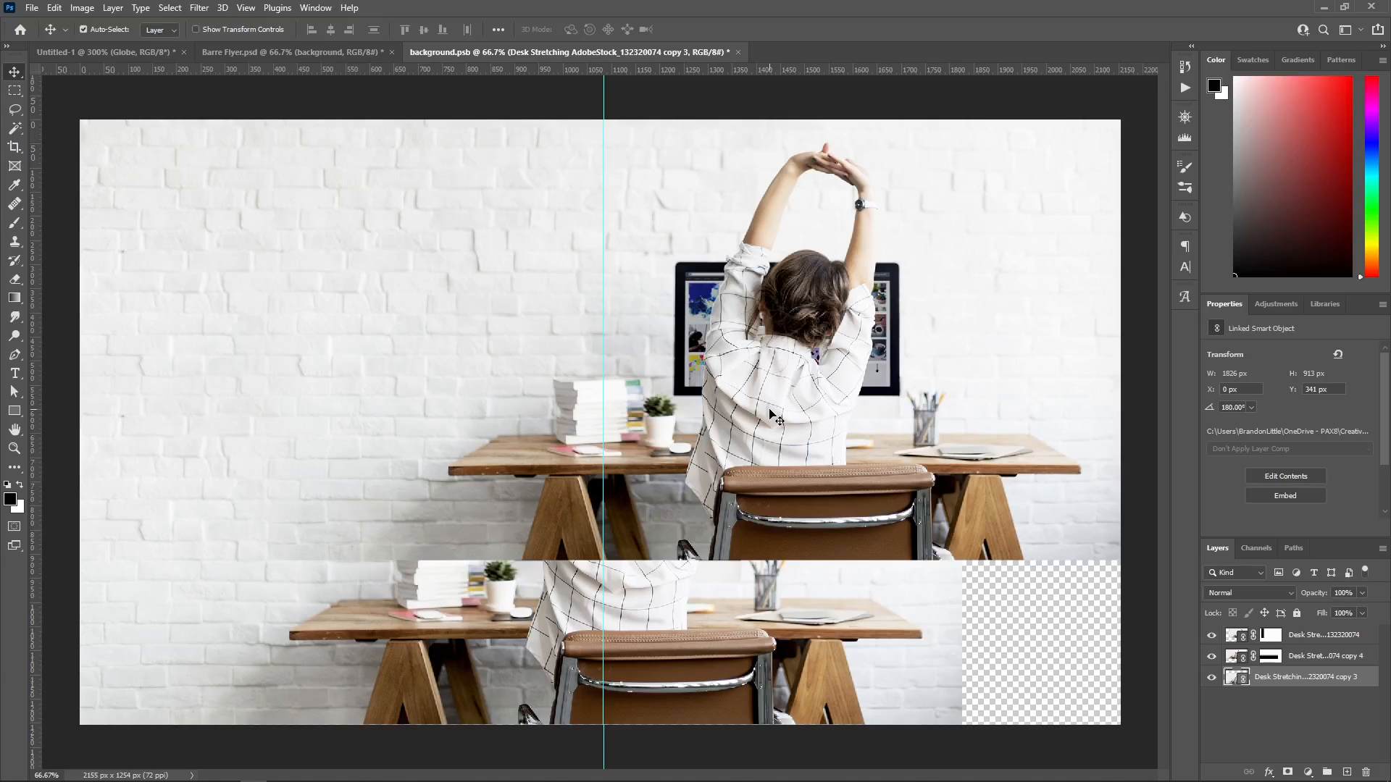
pyautogui.press('ctrl')
pyautogui.hotkey('ctrl', 's')
pyautogui.hotkey('ctrl', 'w')
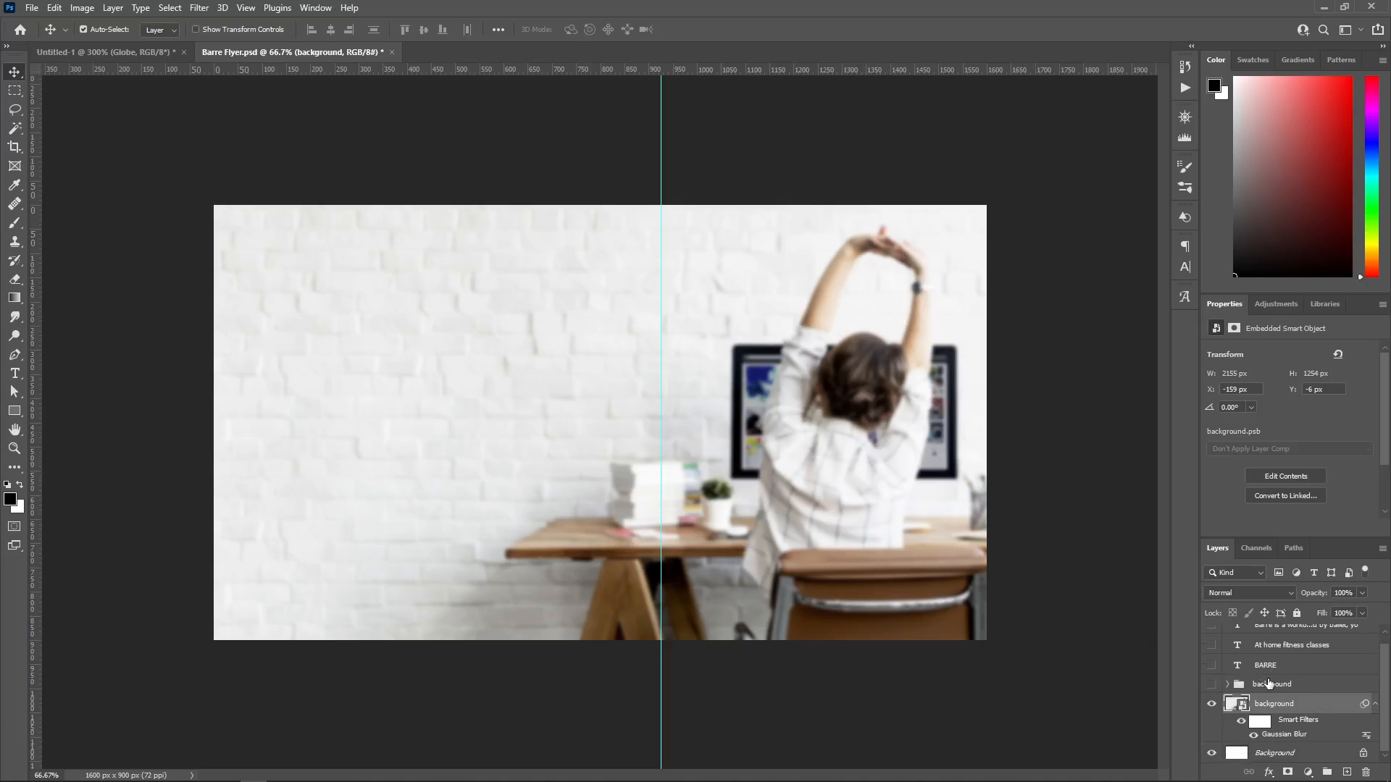
# - Mask the blur off the woman and desk with a short horizontal black-to-transparent gradient on the smart filter mask, replacing a wider first attempt
pyautogui.scroll(-1, 1269, 685)
pyautogui.click(1259, 722)
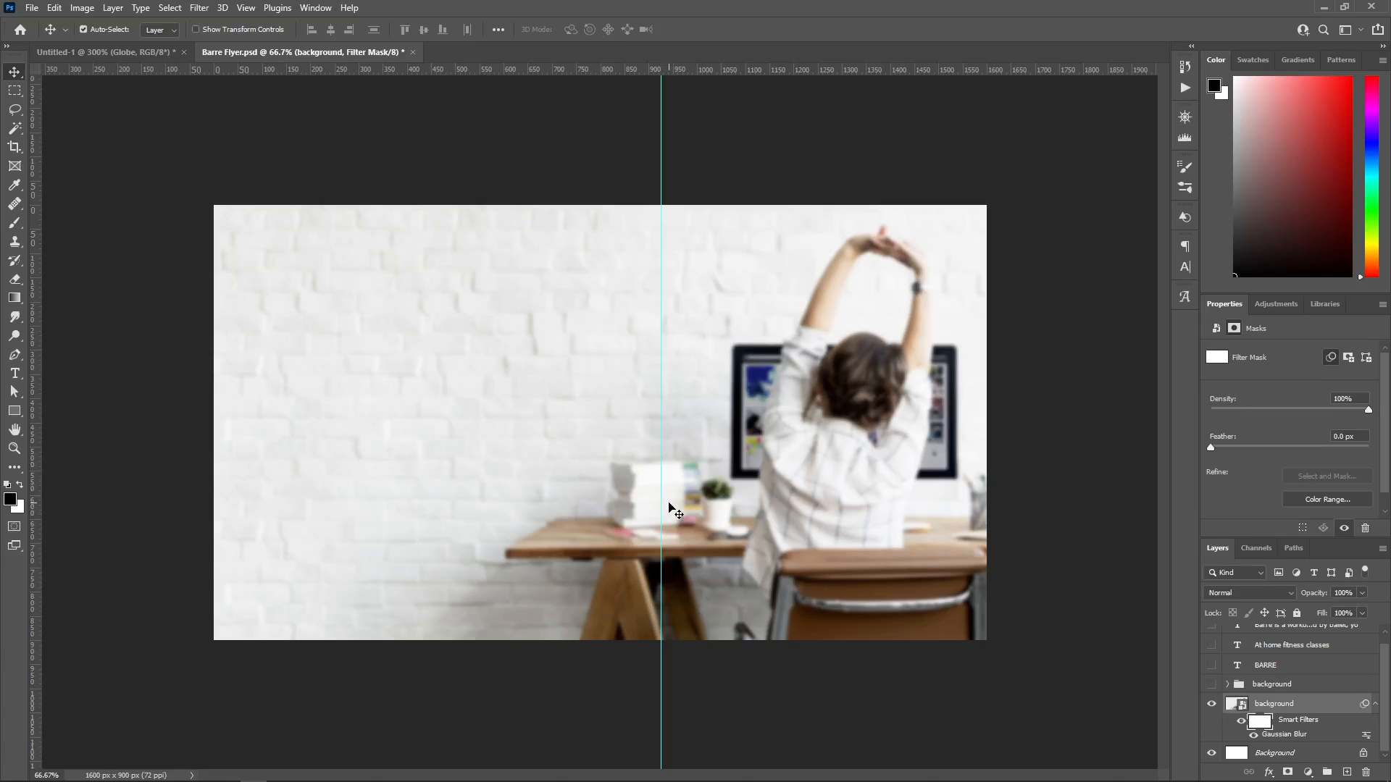
pyautogui.press('g')
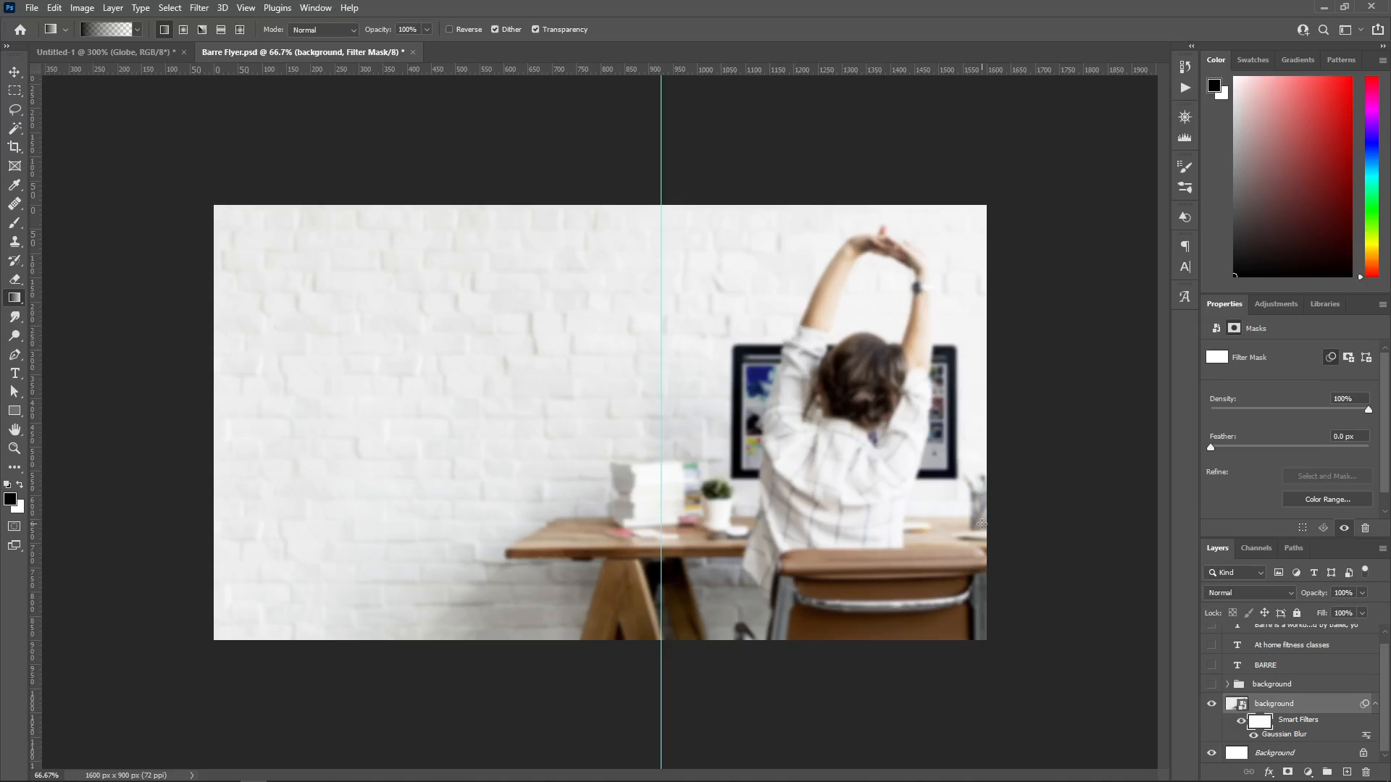
pyautogui.click(1292, 685)
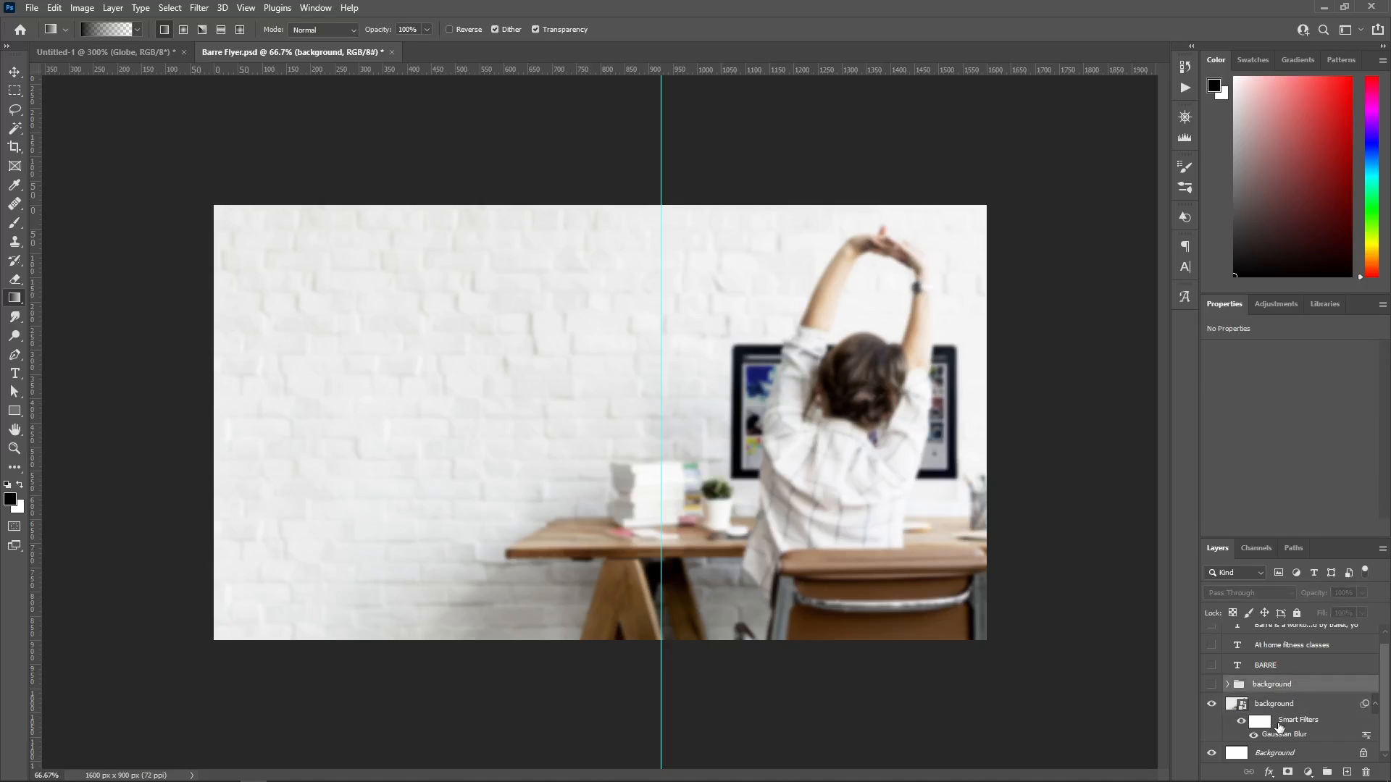
pyautogui.click(1266, 726)
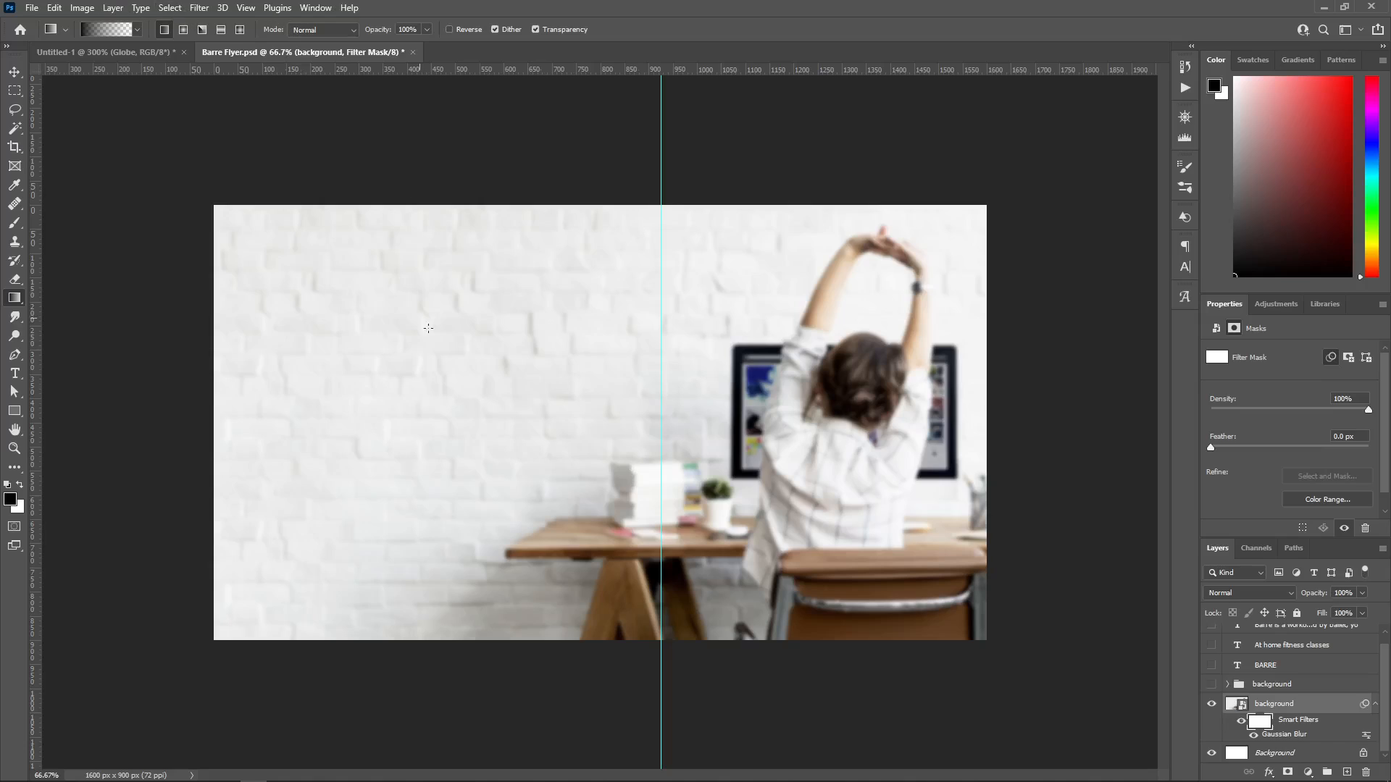
pyautogui.moveTo(646, 456); pyautogui.dragTo(497, 449)
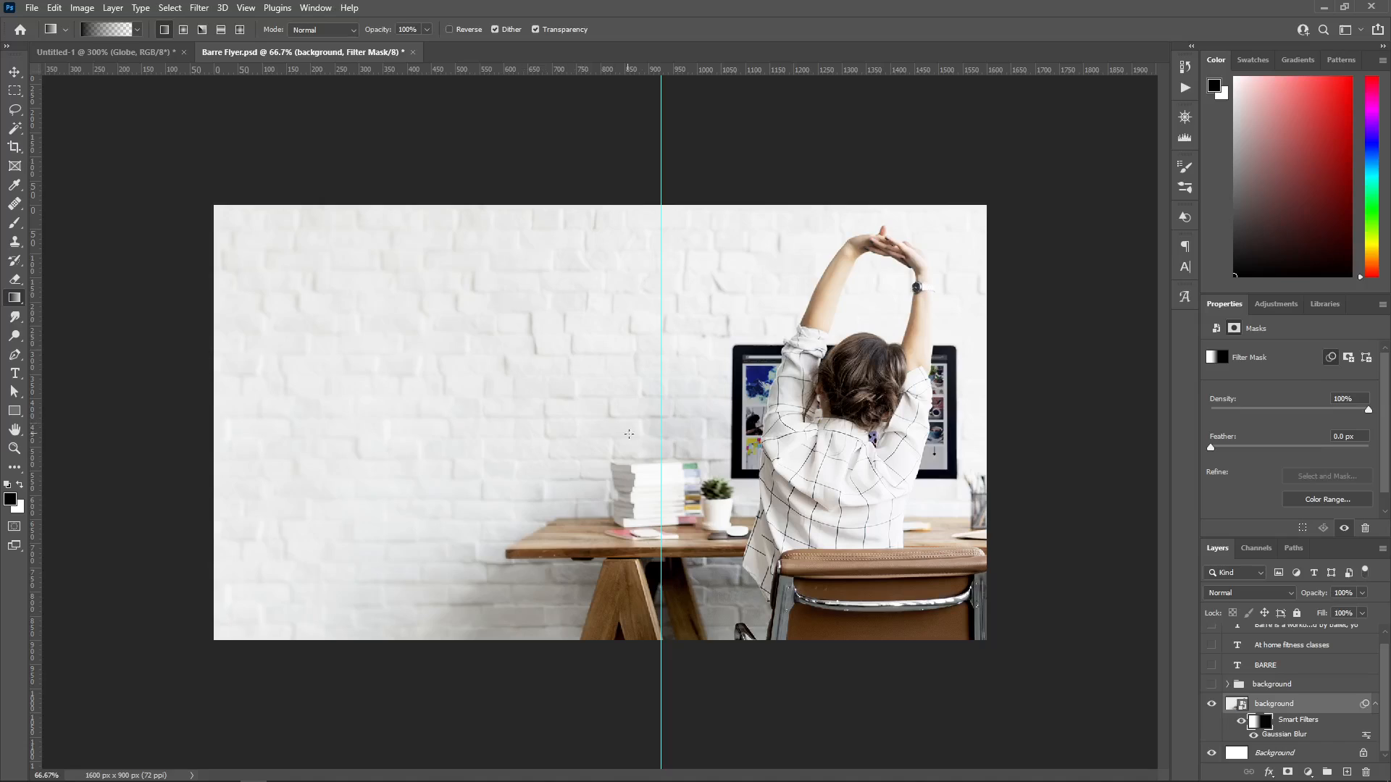
pyautogui.hotkey('ctrl', 'z')
pyautogui.moveTo(708, 463); pyautogui.dragTo(629, 463)
# - Set the Gradient tool to radial at 40% opacity and hide the guides
pyautogui.click(183, 30)
pyautogui.click(426, 29)
pyautogui.moveTo(427, 46); pyautogui.dragTo(387, 46)
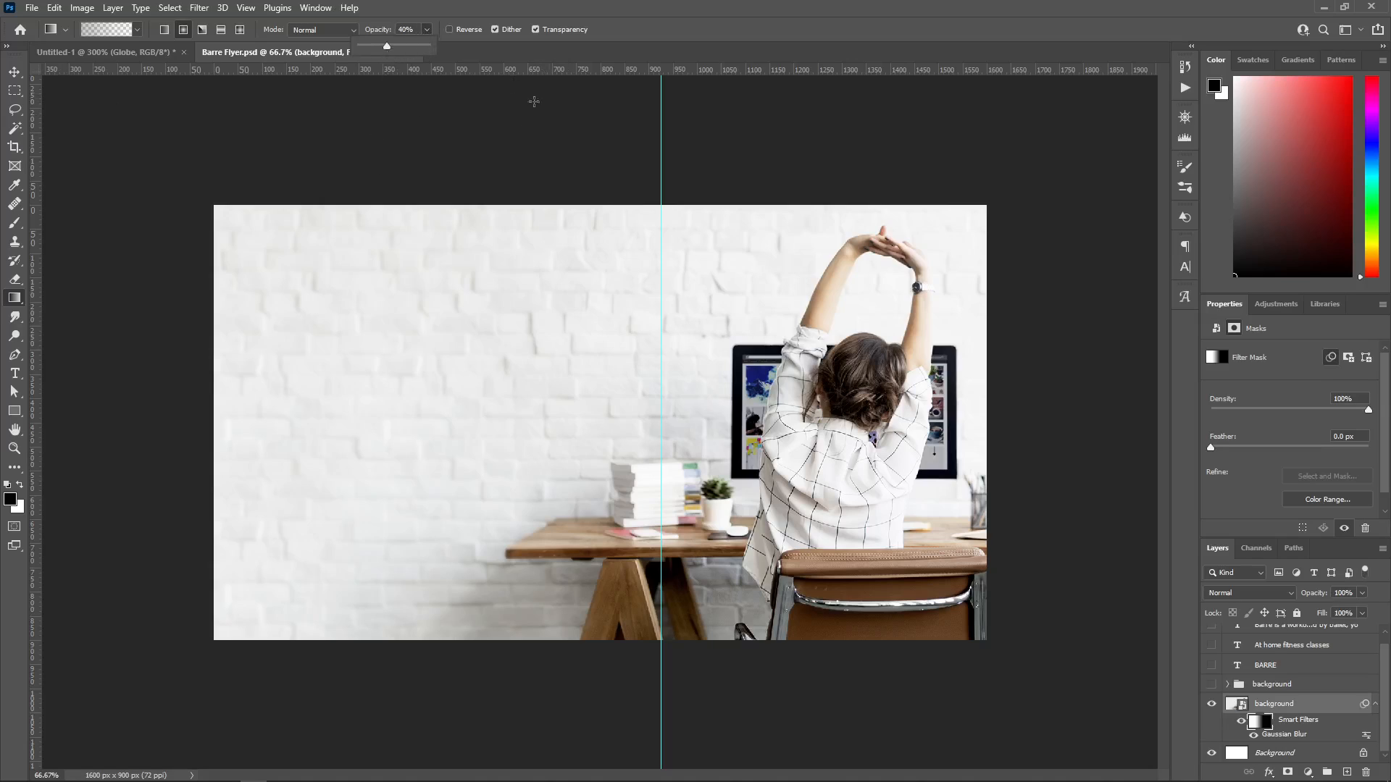
pyautogui.click(587, 538)
pyautogui.hotkey('ctrl', ';')
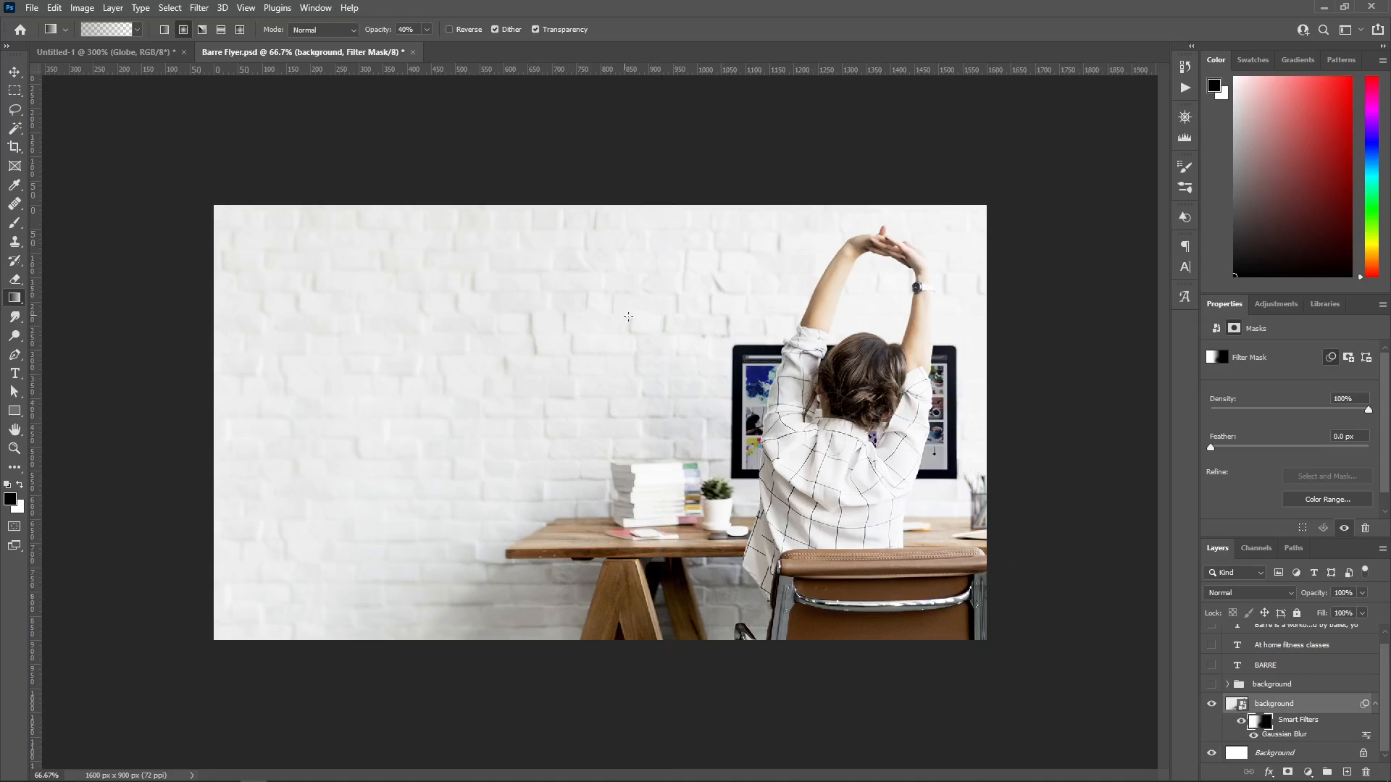
# - Extend the blur over the wall between the empty area and the monitor with several white radial gradients on the filter mask
pyautogui.press('x')
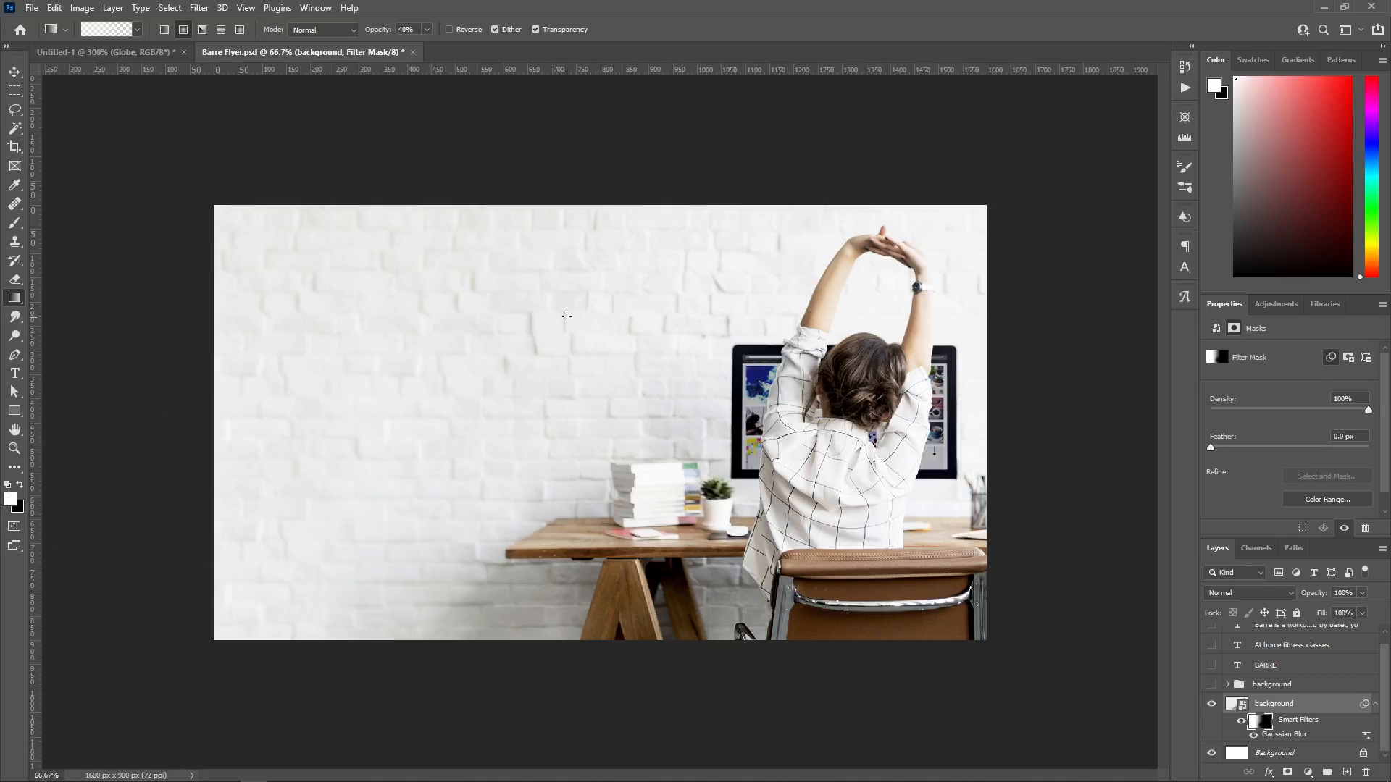
pyautogui.moveTo(540, 279); pyautogui.dragTo(603, 323)
pyautogui.moveTo(569, 258); pyautogui.dragTo(727, 402)
pyautogui.moveTo(651, 308); pyautogui.dragTo(771, 398)
pyautogui.moveTo(705, 329); pyautogui.dragTo(765, 379)
pyautogui.moveTo(540, 301); pyautogui.dragTo(653, 391)
pyautogui.moveTo(550, 346); pyautogui.dragTo(510, 448)
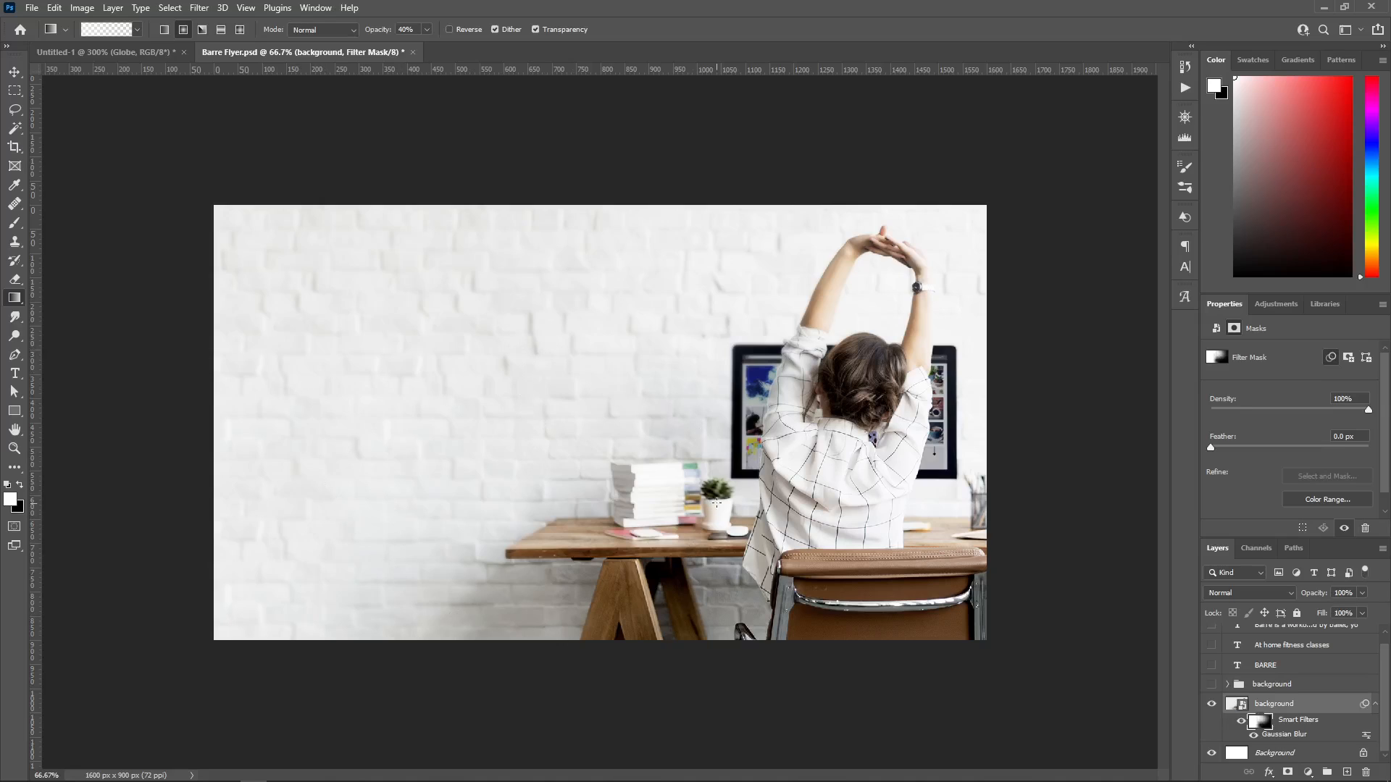
# - Restore sharpness over the woman's arms, head and shoulder with black radial gradients on the filter mask
pyautogui.press('x')
pyautogui.moveTo(853, 253); pyautogui.dragTo(994, 352)
pyautogui.moveTo(842, 299); pyautogui.dragTo(907, 390)
pyautogui.moveTo(799, 374); pyautogui.dragTo(879, 429)
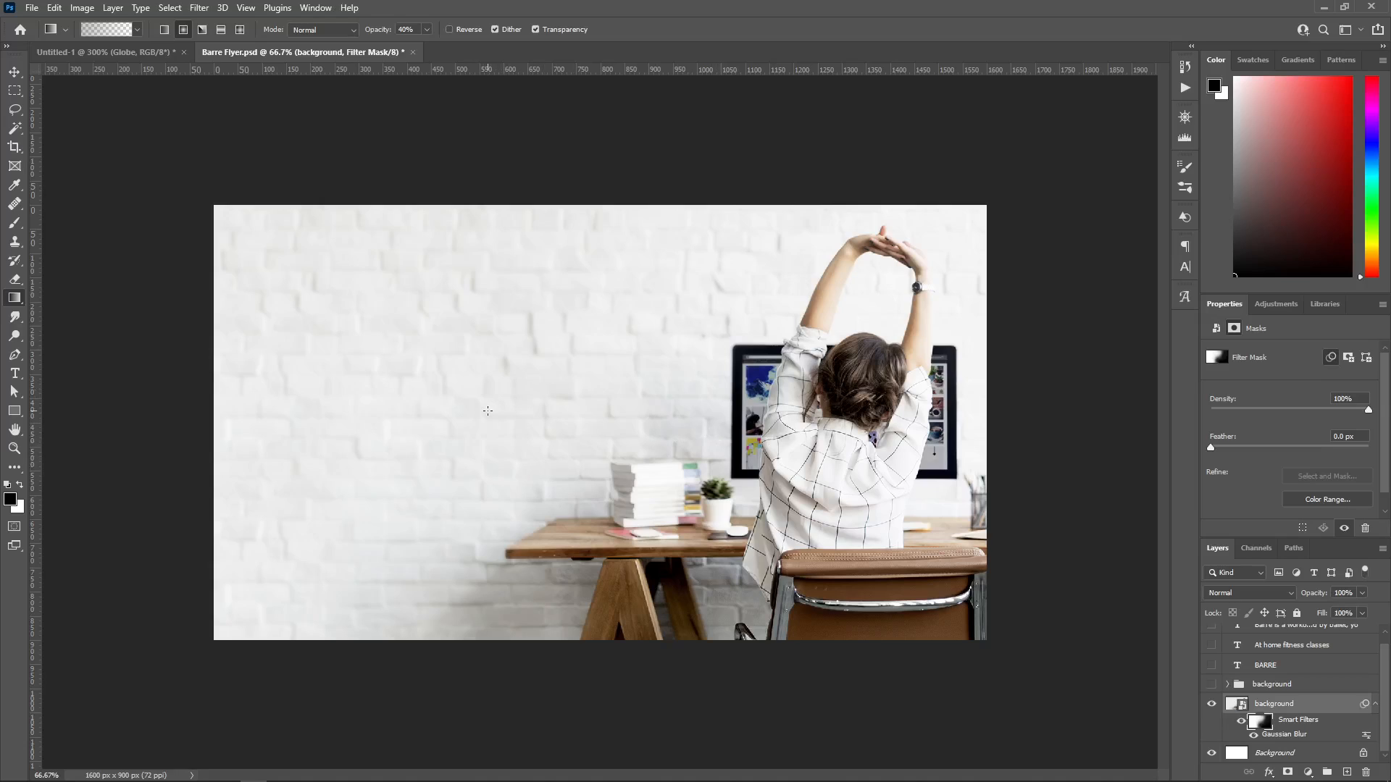
pyautogui.press('v')
# - Preview Gaussian Blur radii of 9.8 and 4.6 pixels on the background's smart filter and discard the change
pyautogui.click(1314, 735)
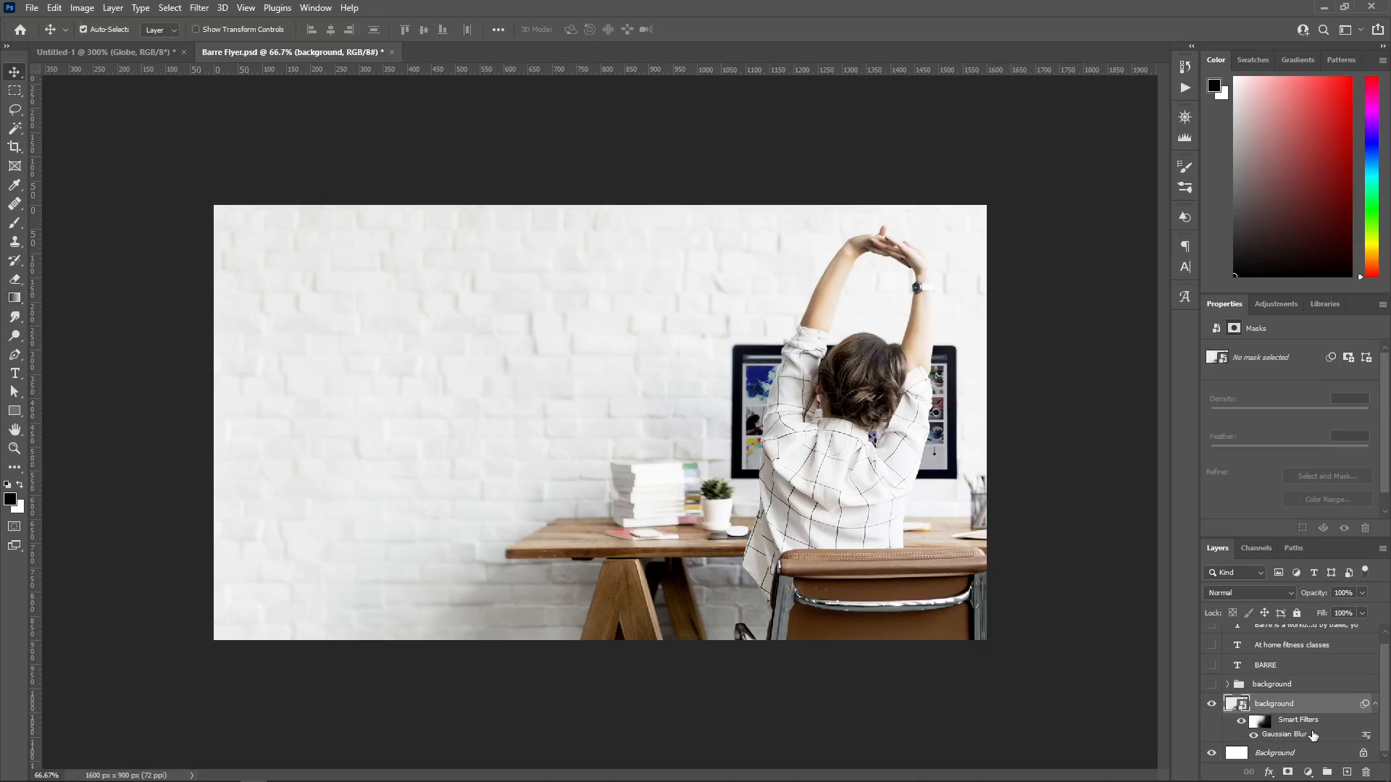
pyautogui.doubleClick(1293, 736)
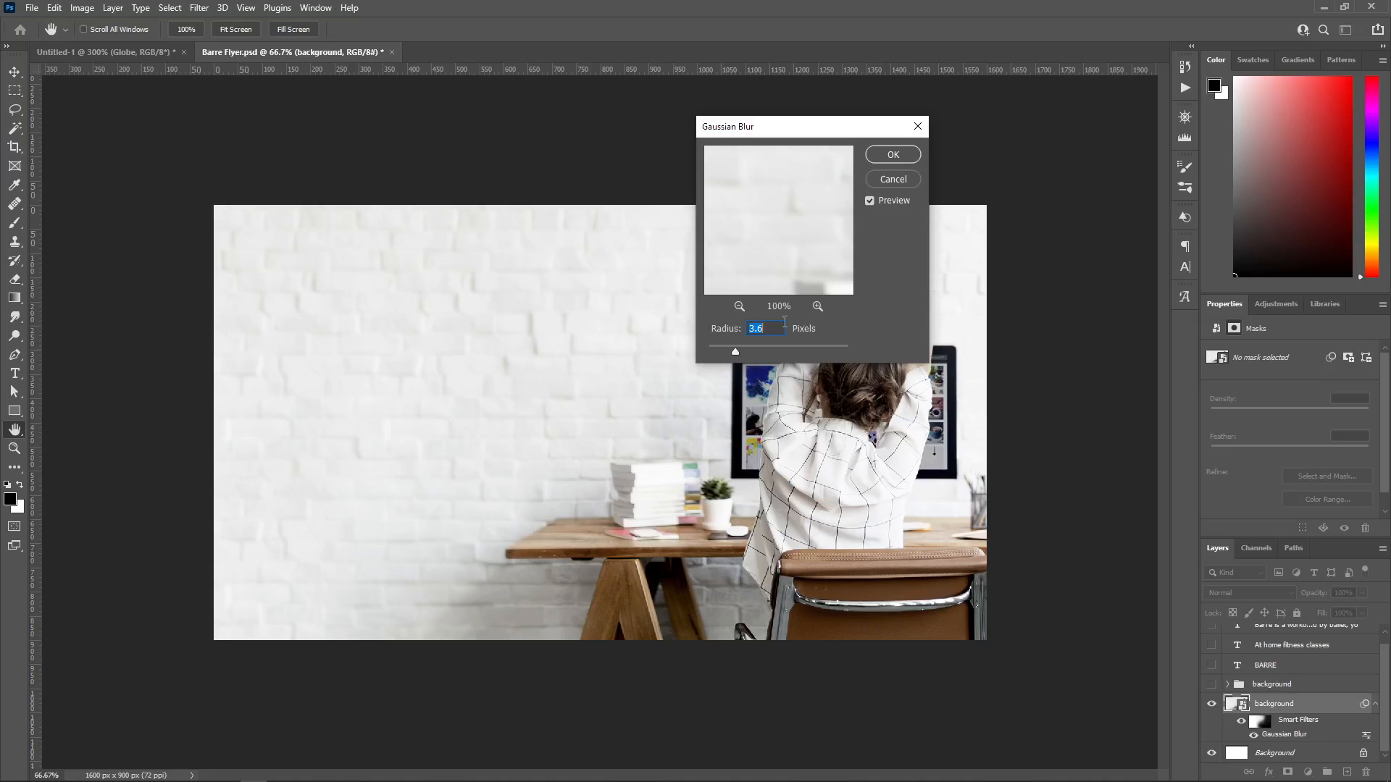
pyautogui.moveTo(831, 129); pyautogui.dragTo(923, 140)
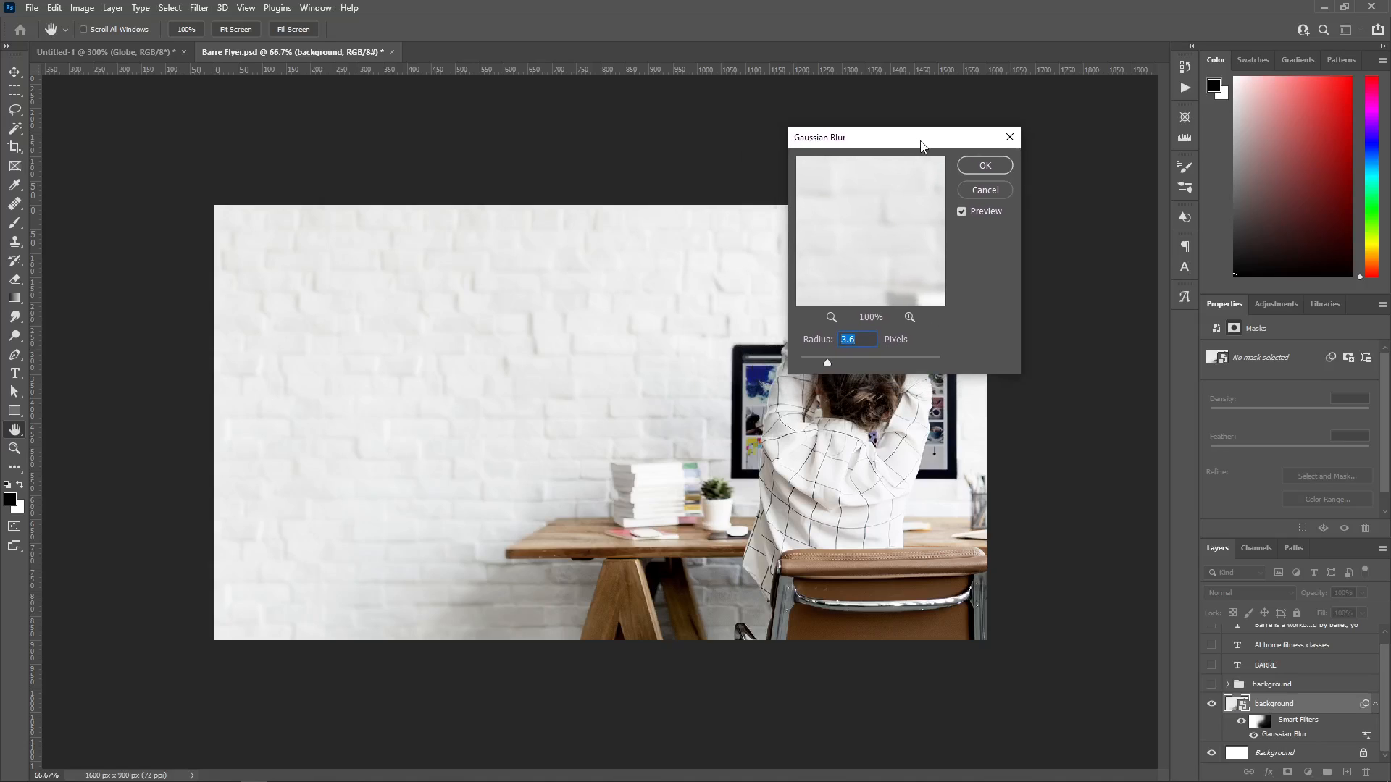
pyautogui.moveTo(899, 222); pyautogui.dragTo(750, 276)
pyautogui.moveTo(882, 255); pyautogui.dragTo(801, 233)
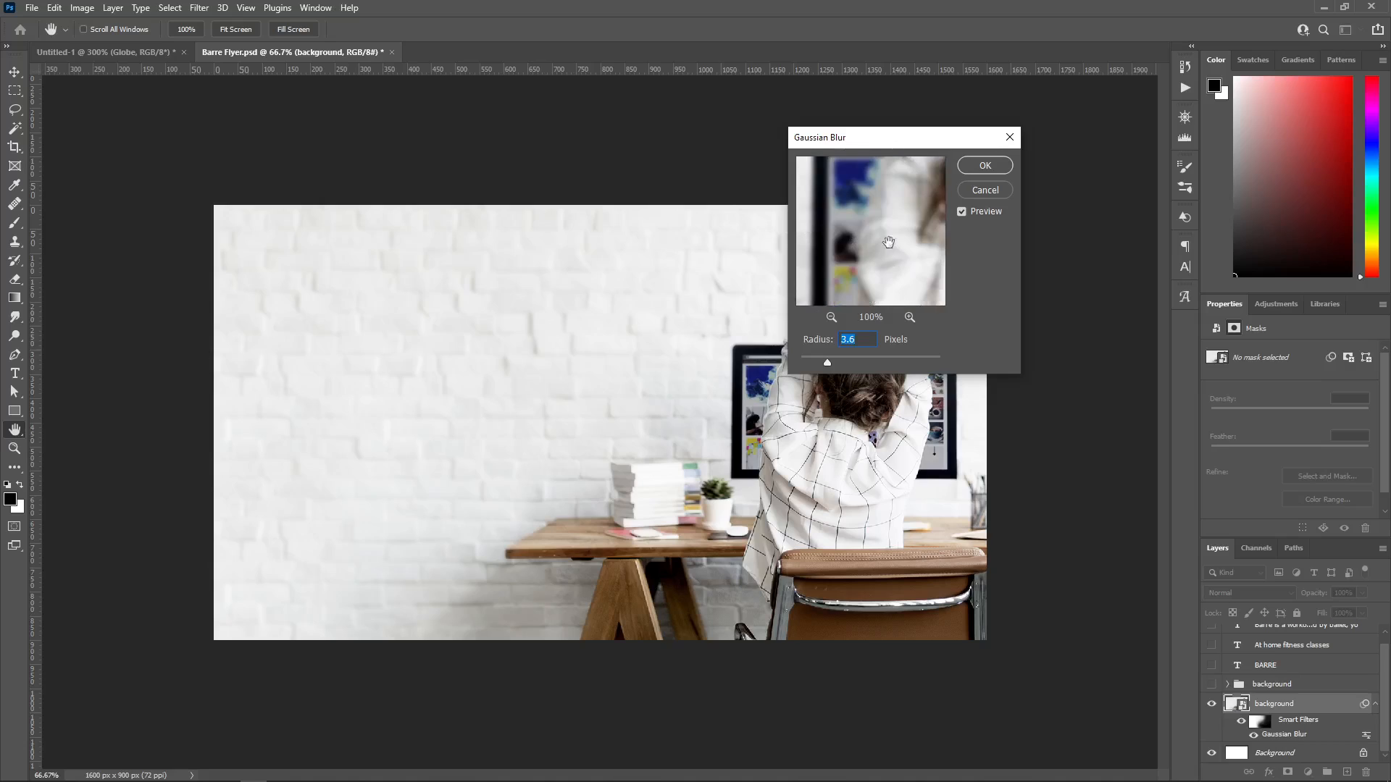
pyautogui.moveTo(911, 237); pyautogui.dragTo(868, 267)
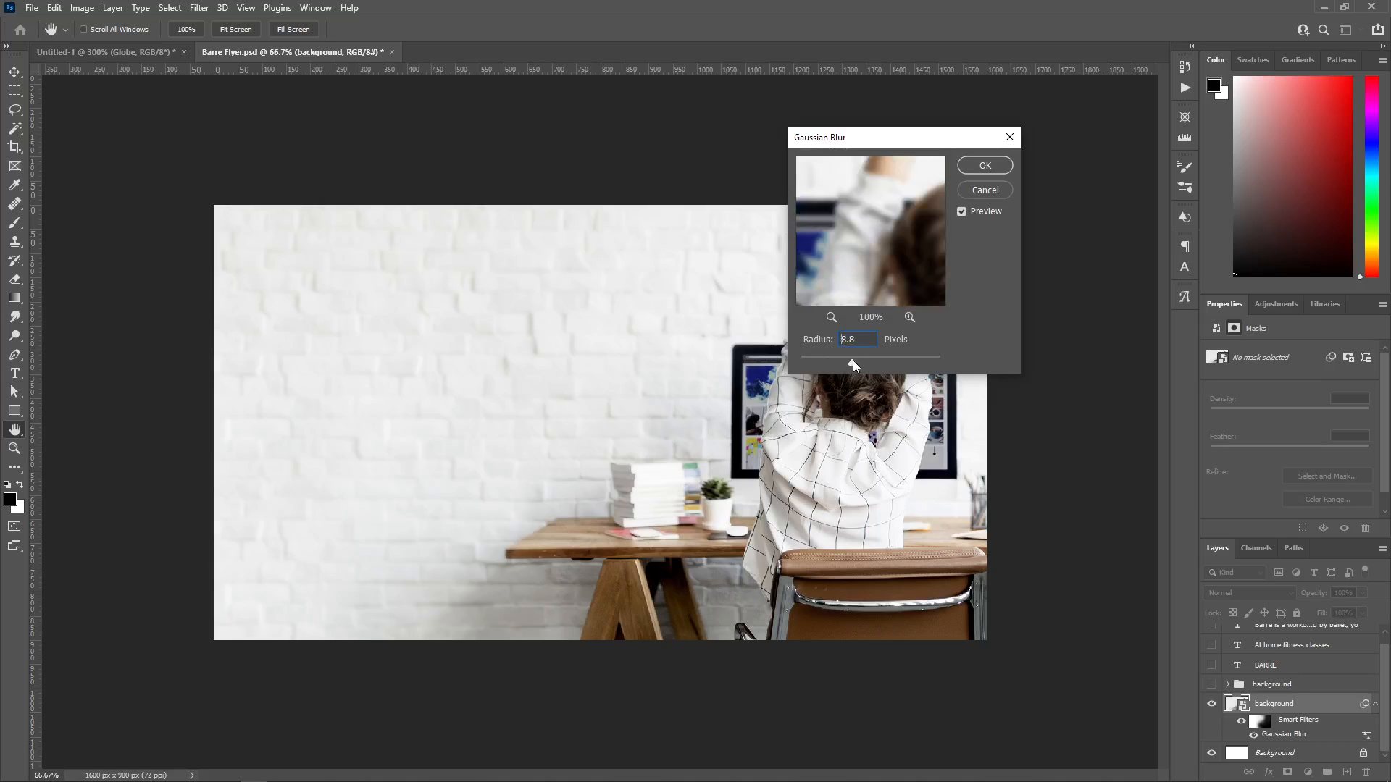
pyautogui.moveTo(853, 360); pyautogui.dragTo(855, 360)
pyautogui.moveTo(902, 138); pyautogui.dragTo(1024, 106)
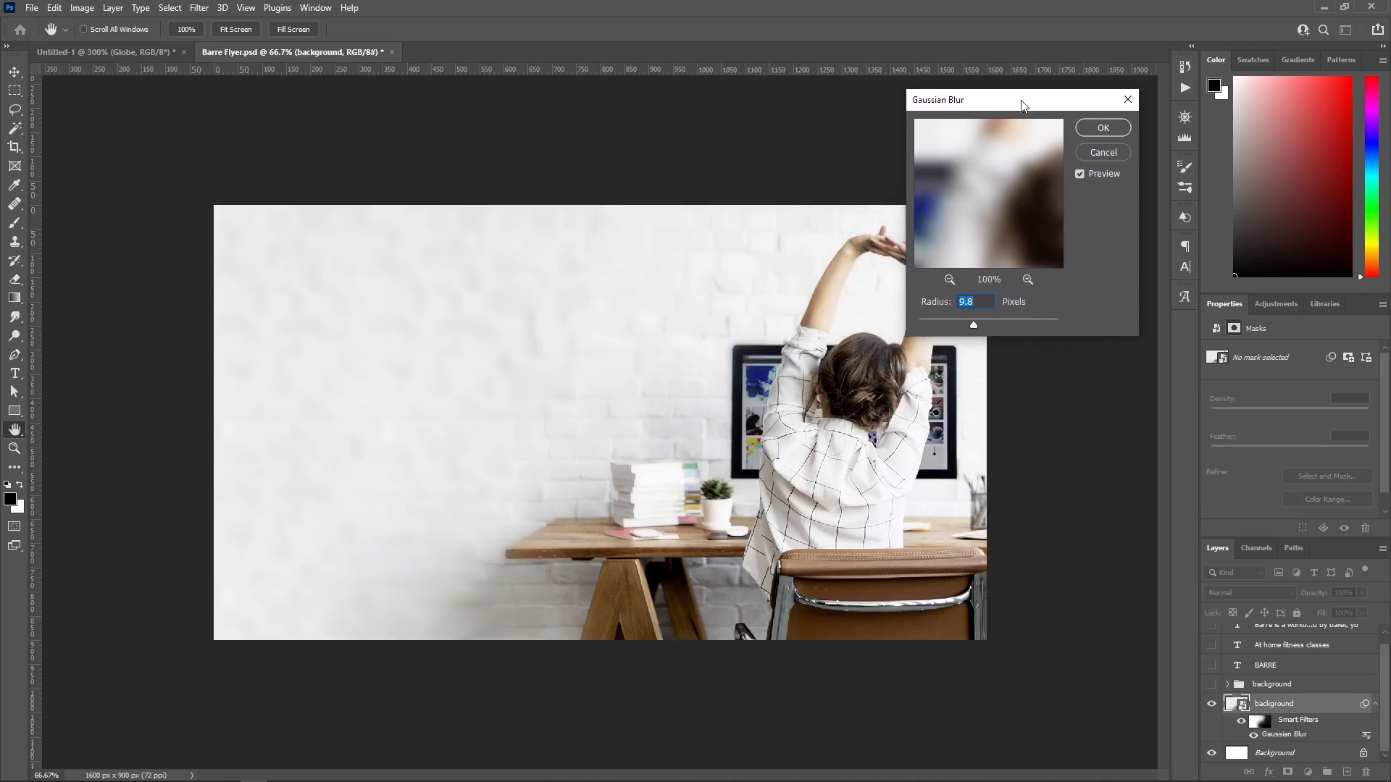
pyautogui.moveTo(1023, 326); pyautogui.dragTo(954, 328)
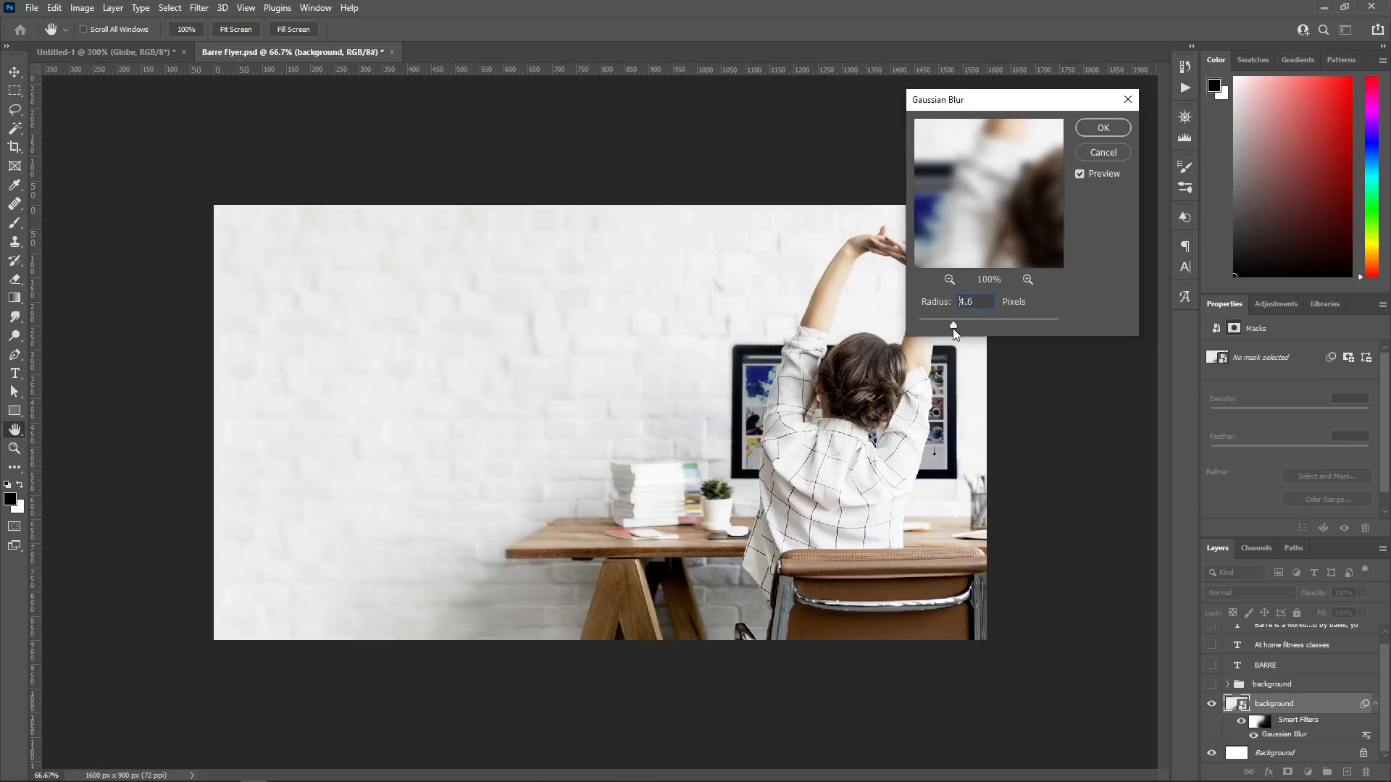
pyautogui.click(1103, 152)
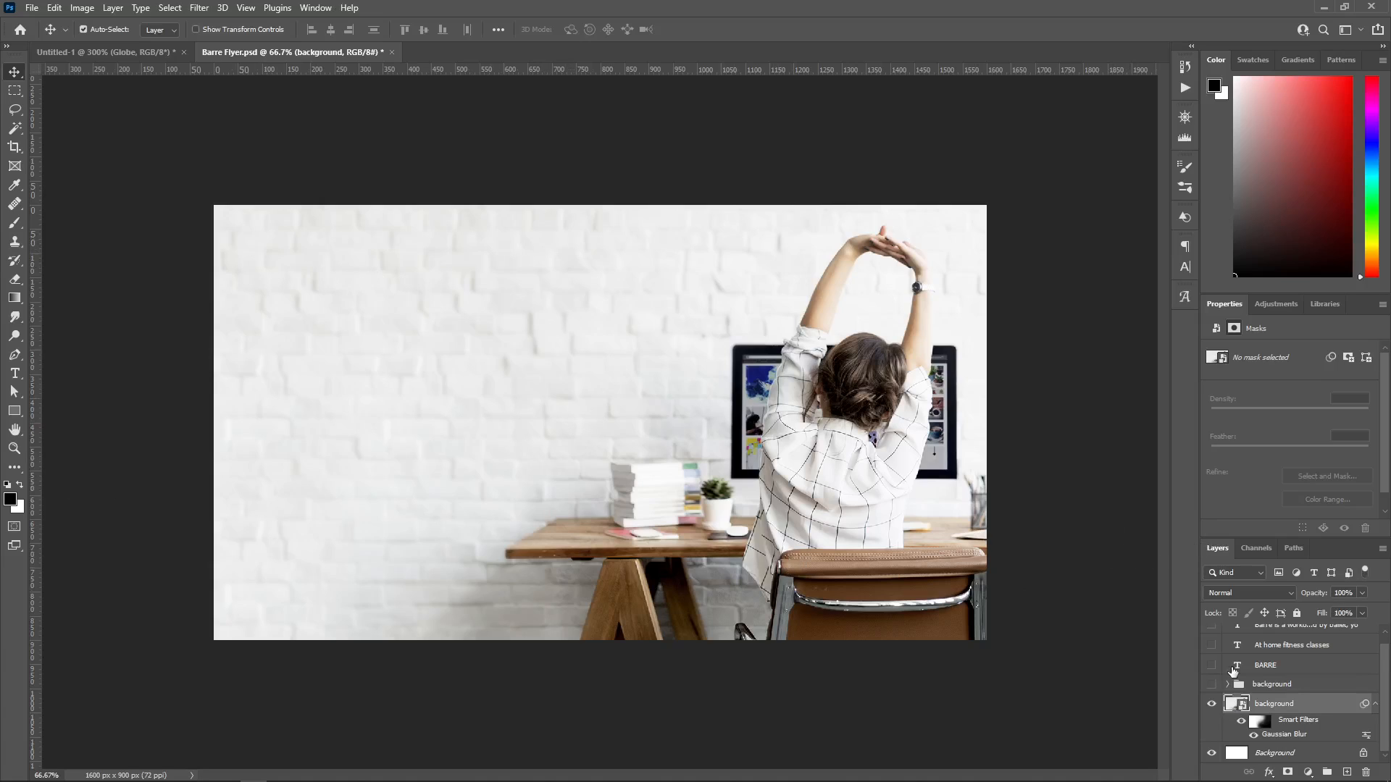
# - Try fading the empty side of the wall to white with 40% opacity linear gradients on a new layer above the background
pyautogui.click(1375, 704)
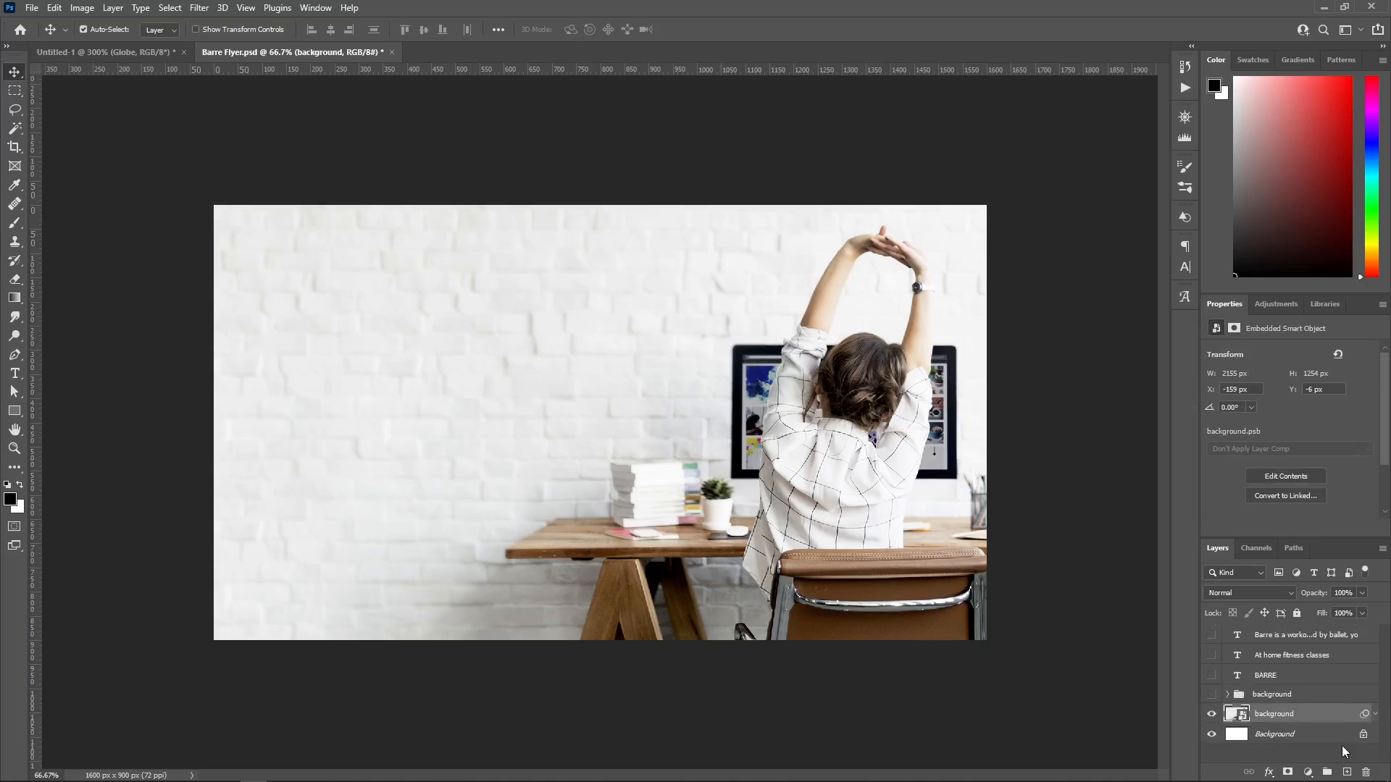
pyautogui.click(1347, 774)
pyautogui.press('g')
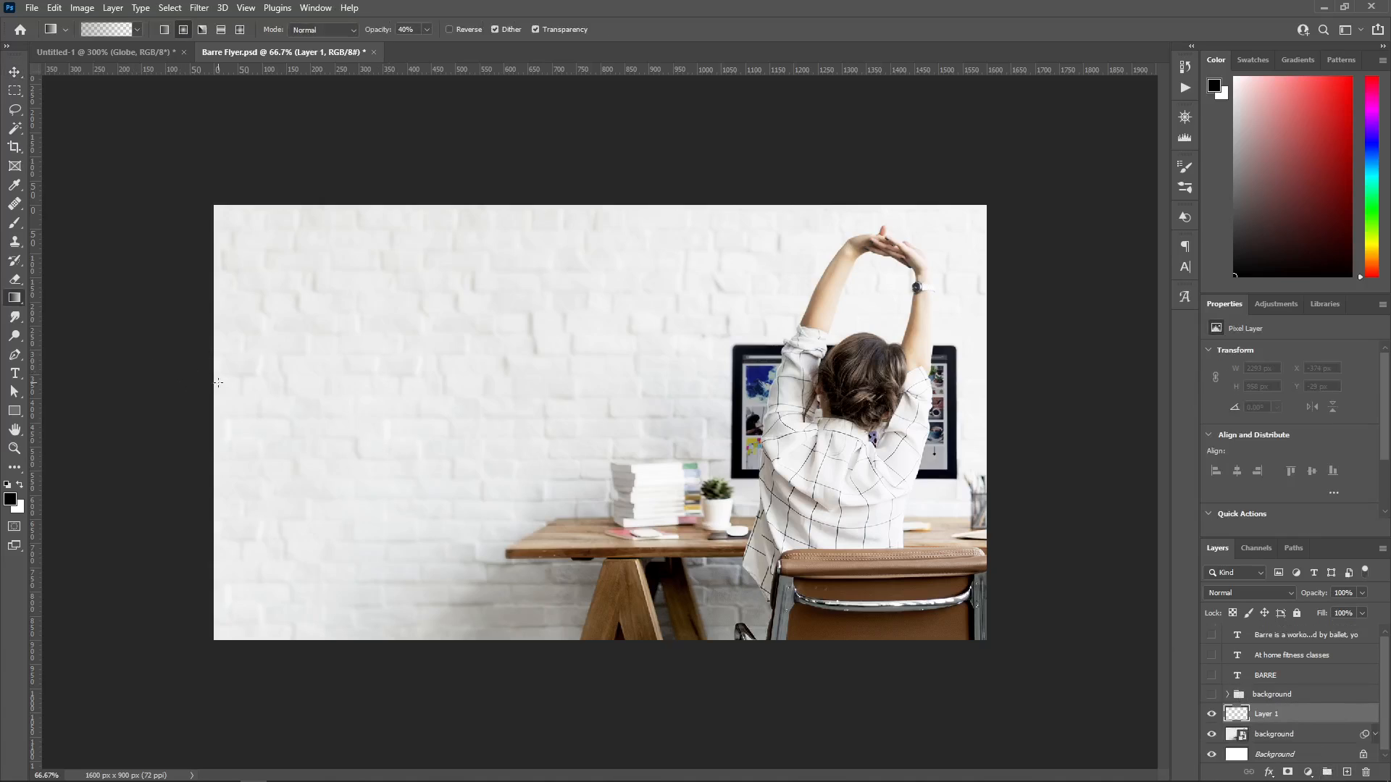
pyautogui.press('x')
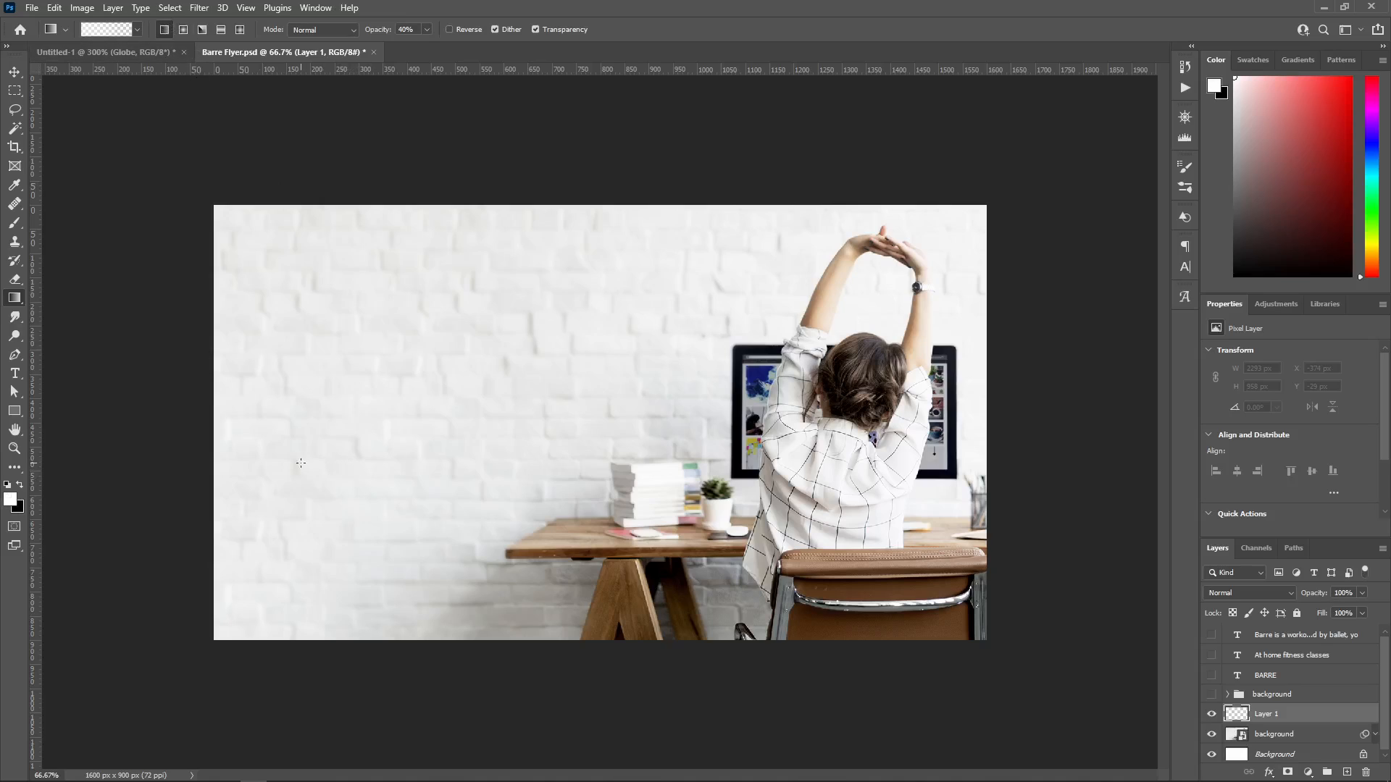
pyautogui.moveTo(283, 455); pyautogui.dragTo(487, 454)
pyautogui.moveTo(290, 418); pyautogui.dragTo(454, 407)
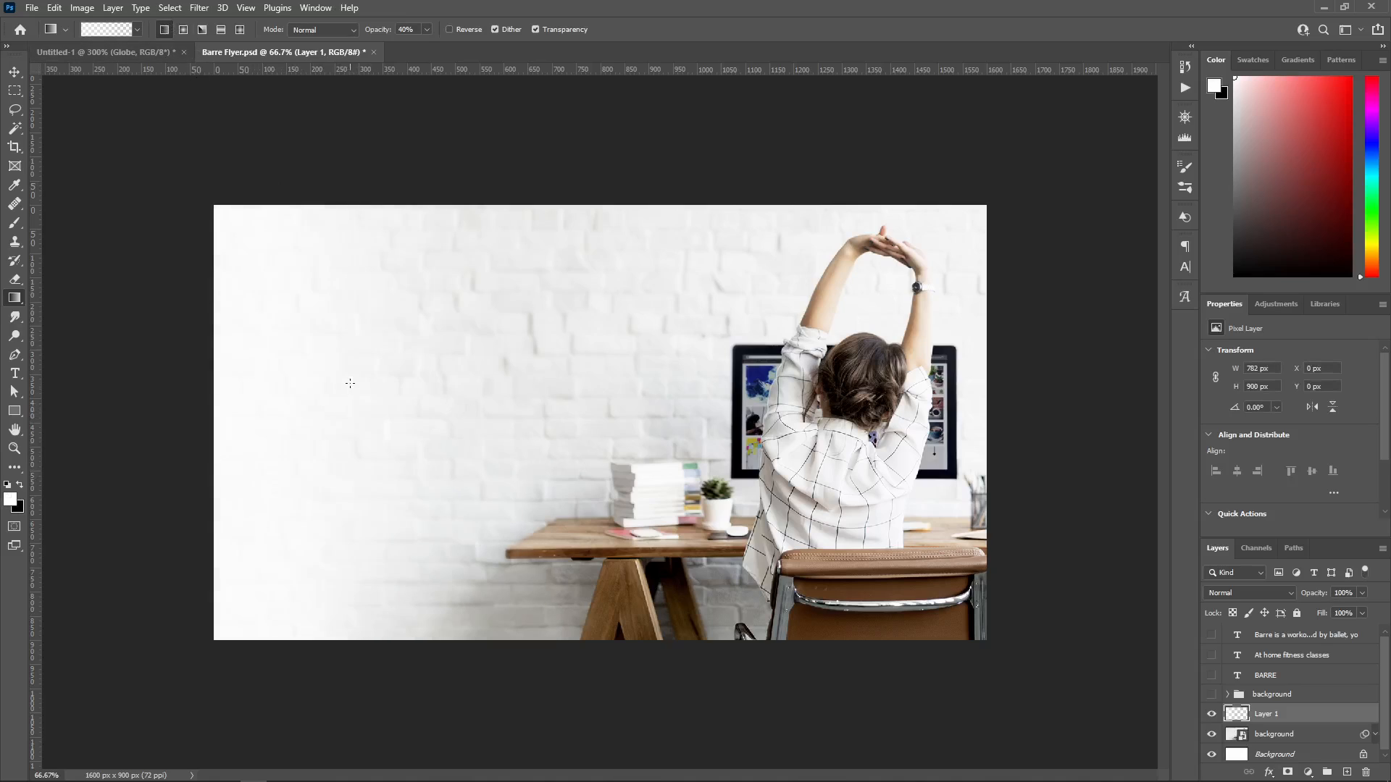
pyautogui.press('v')
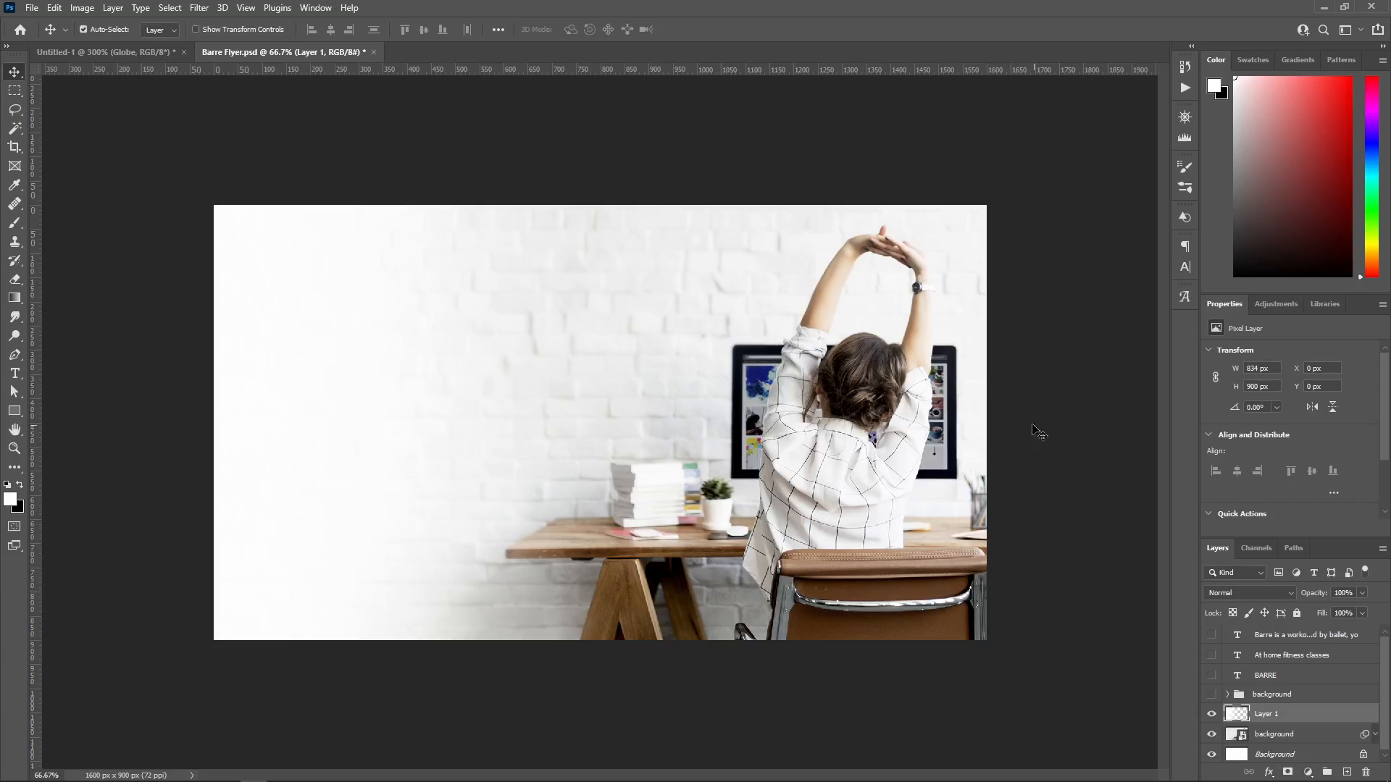
# - Try the Overlay blend mode on the white gradient layer and return it to Normal
pyautogui.click(1265, 594)
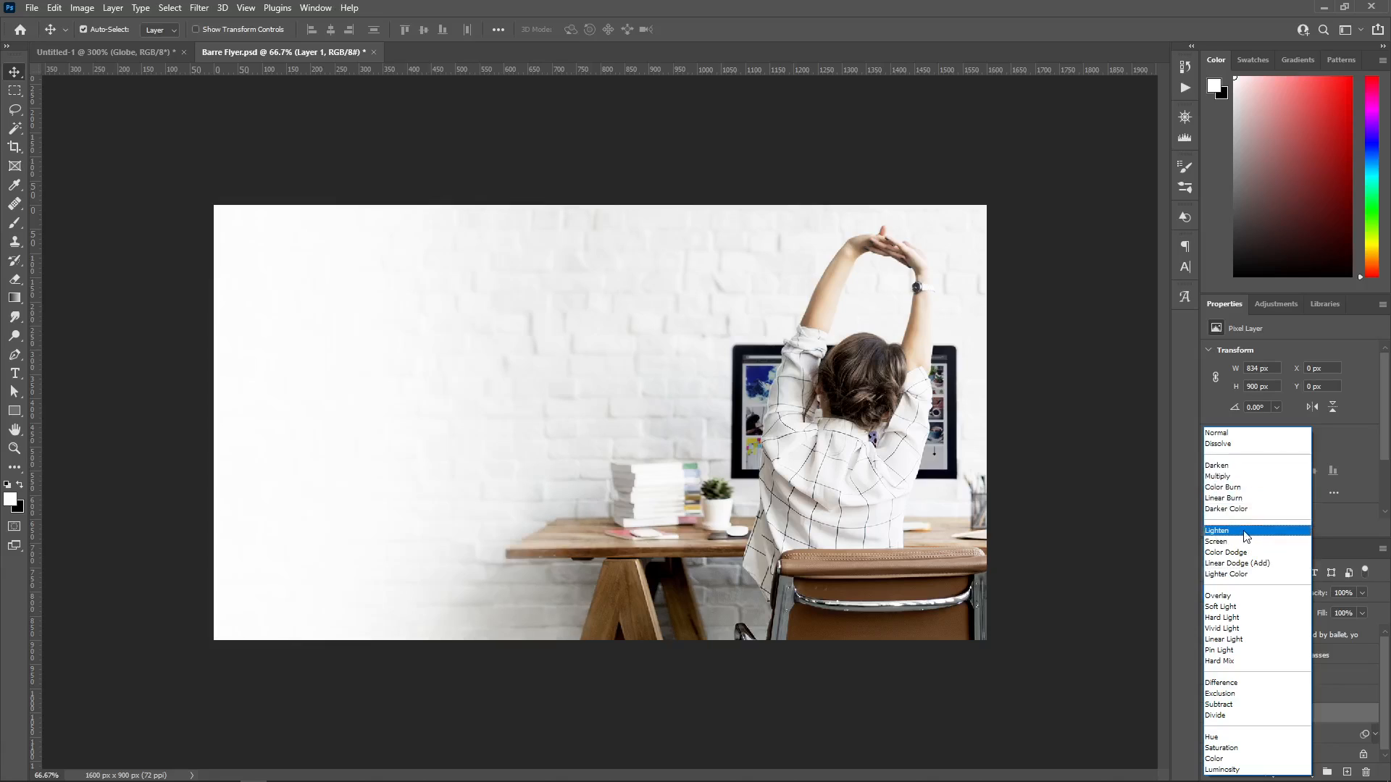
pyautogui.click(1231, 595)
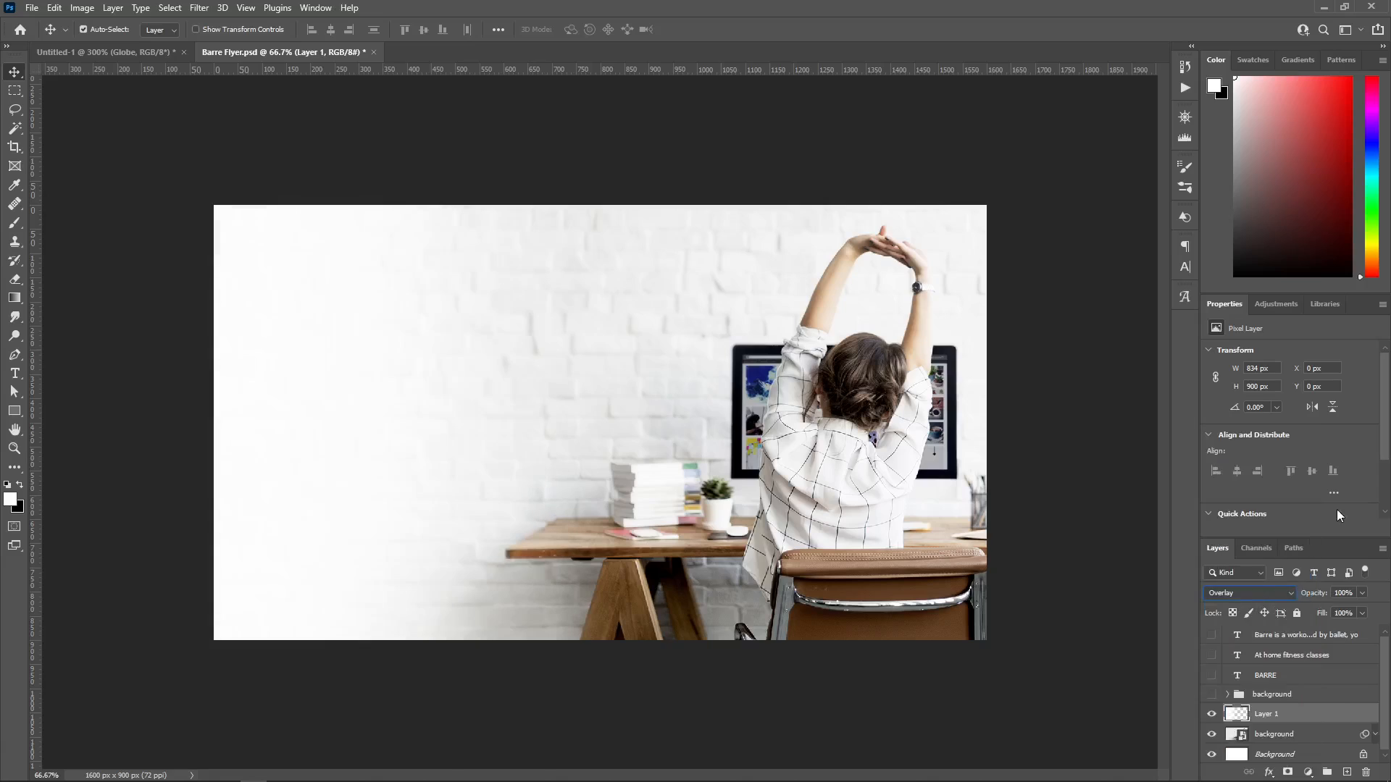
pyautogui.click(1362, 593)
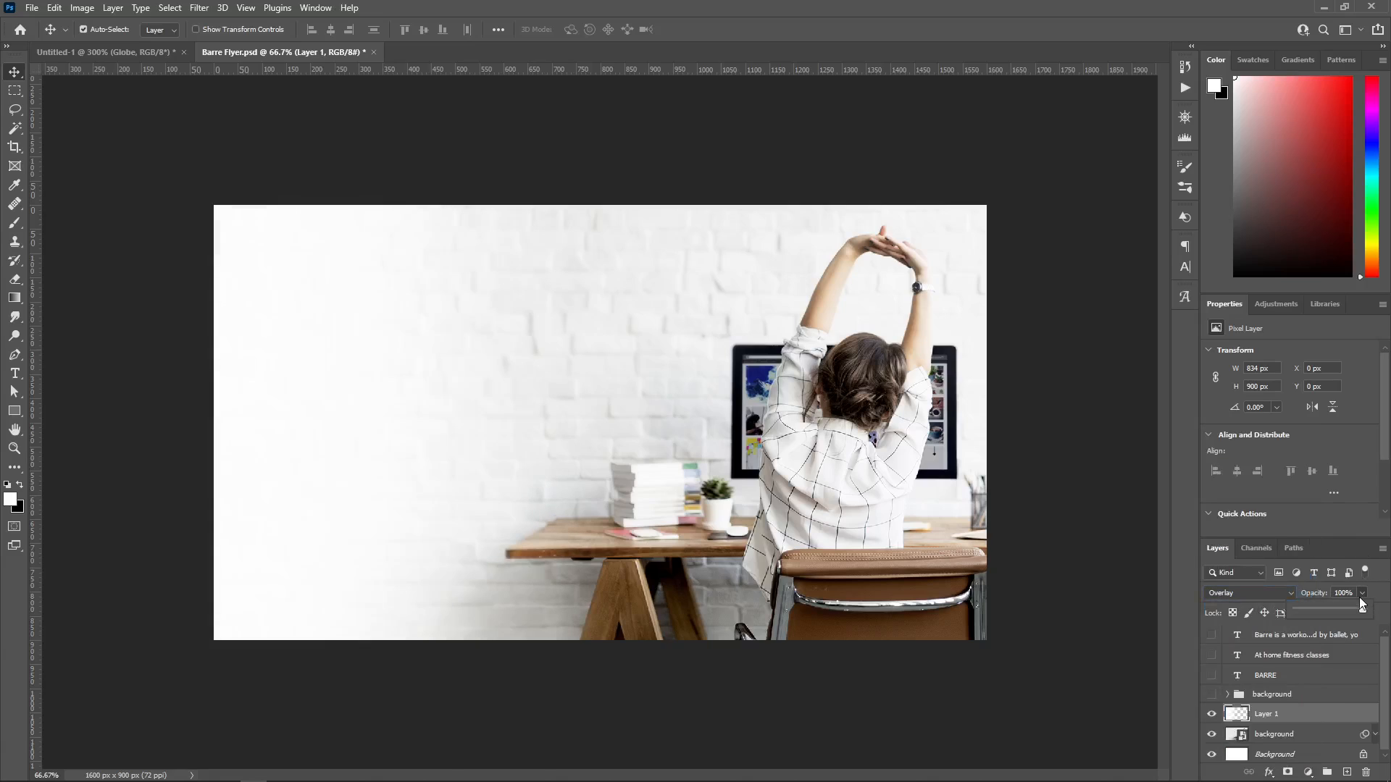
pyautogui.click(1230, 596)
pyautogui.click(1262, 595)
pyautogui.click(1263, 595)
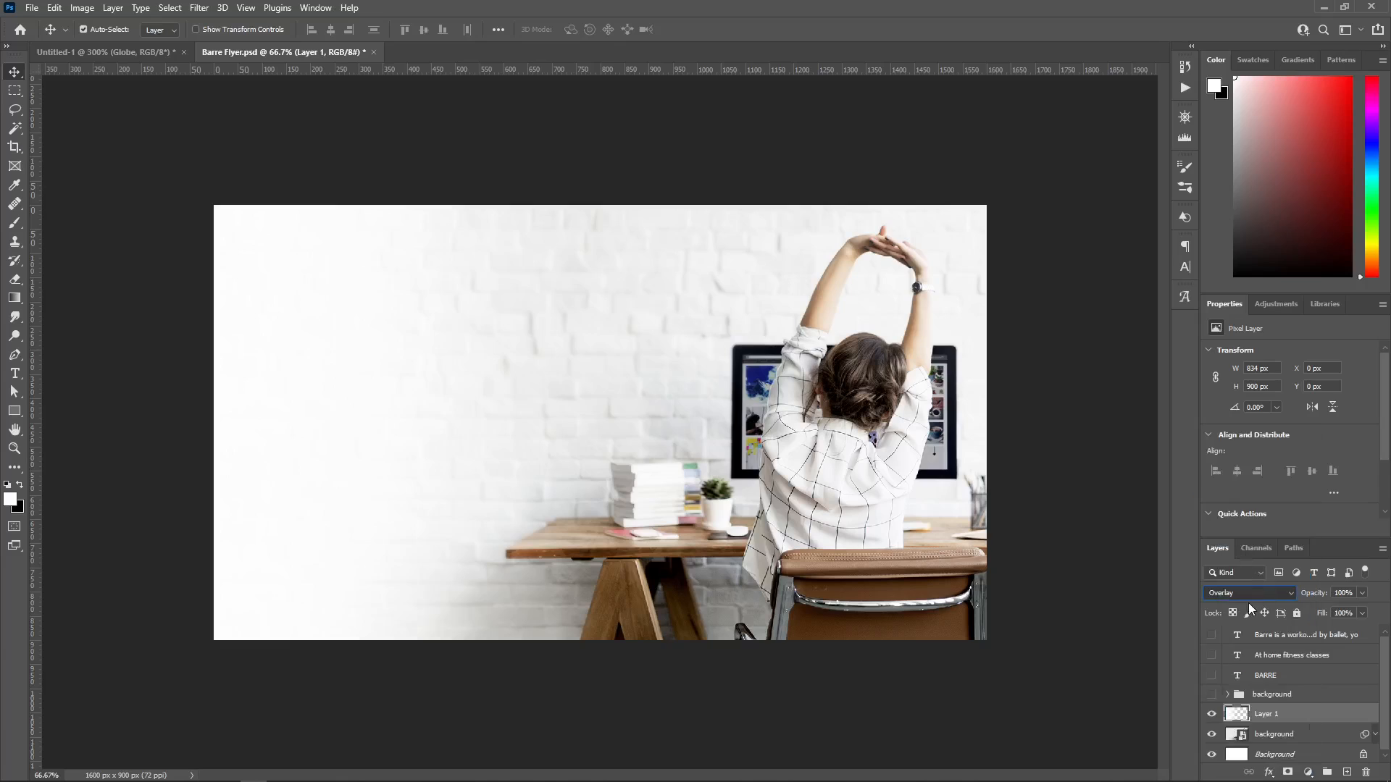
pyautogui.click(1255, 592)
pyautogui.click(1258, 434)
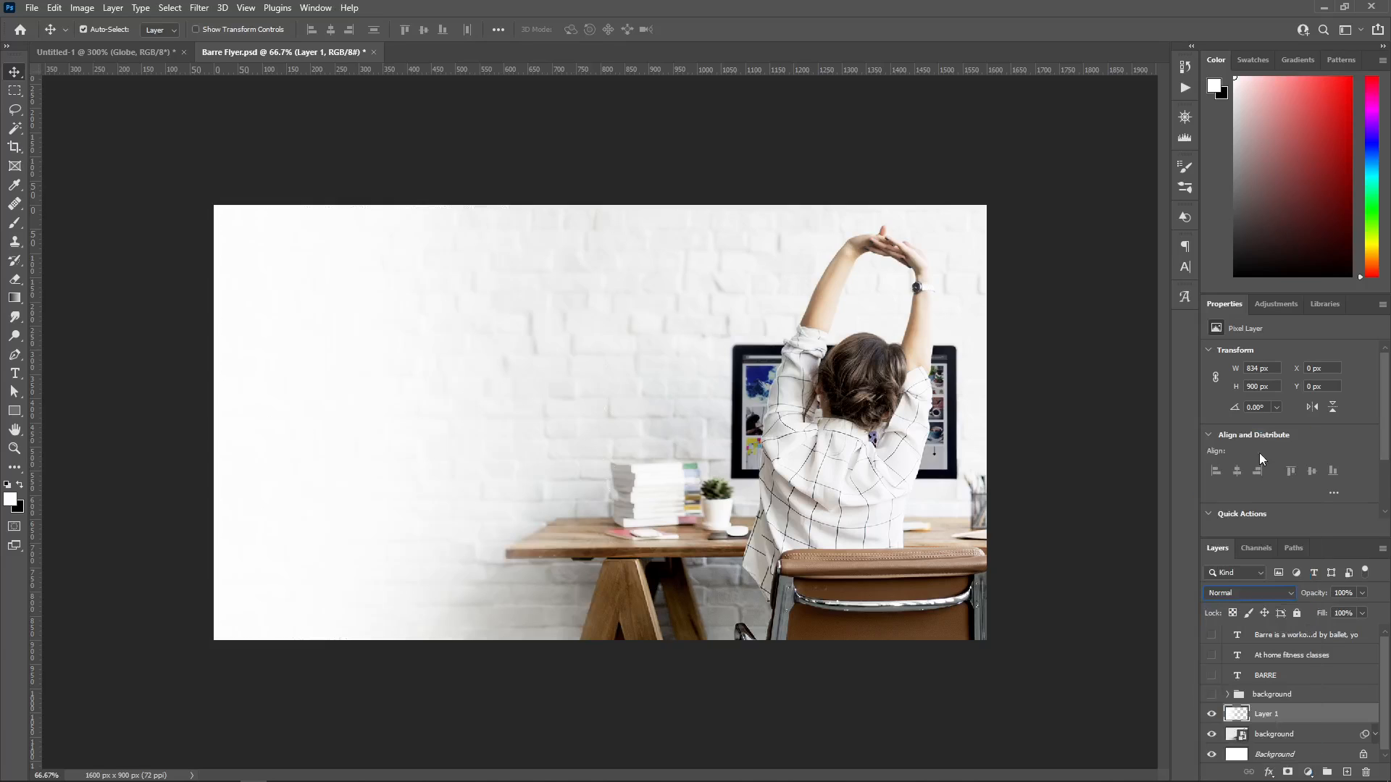
# - Try the white gradient layer at 41% opacity and delete the layer
pyautogui.click(1359, 613)
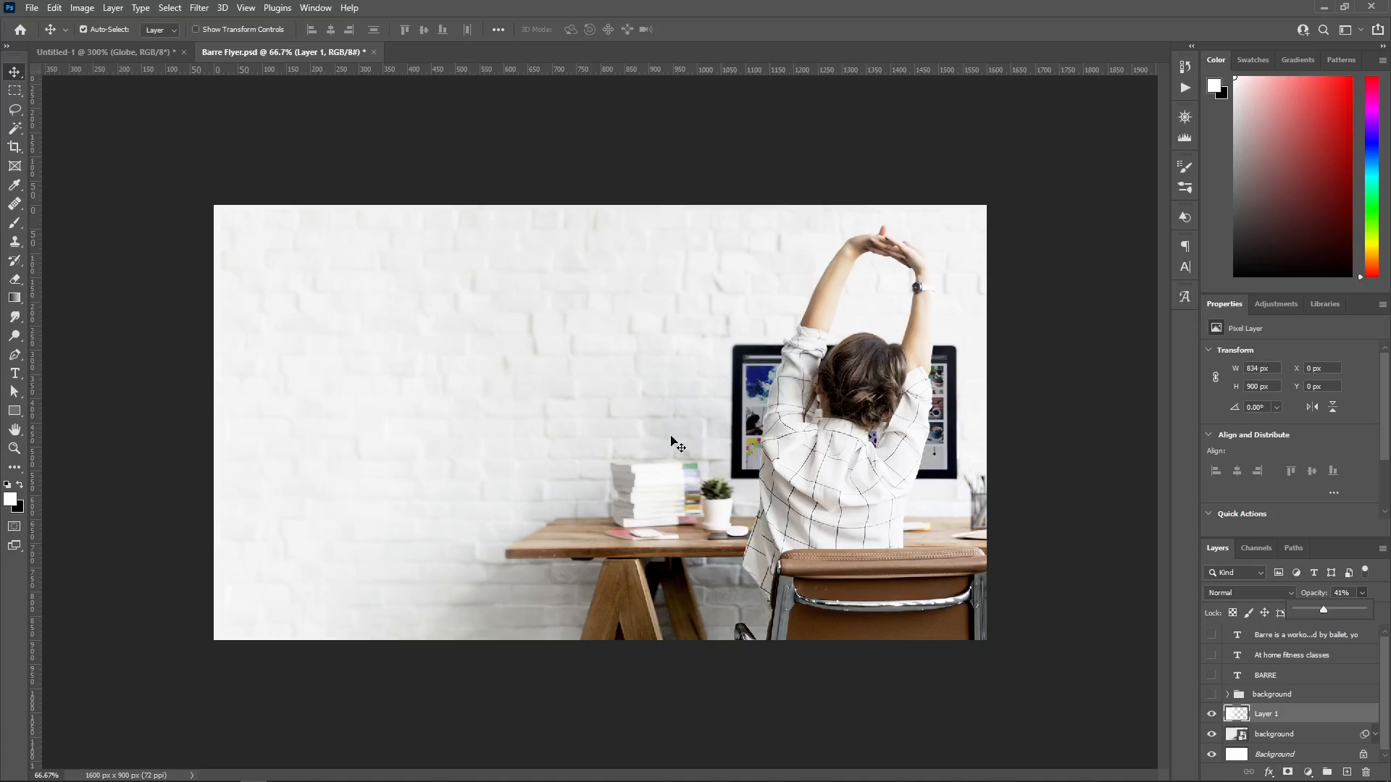
pyautogui.click(323, 343)
pyautogui.press('Delete')
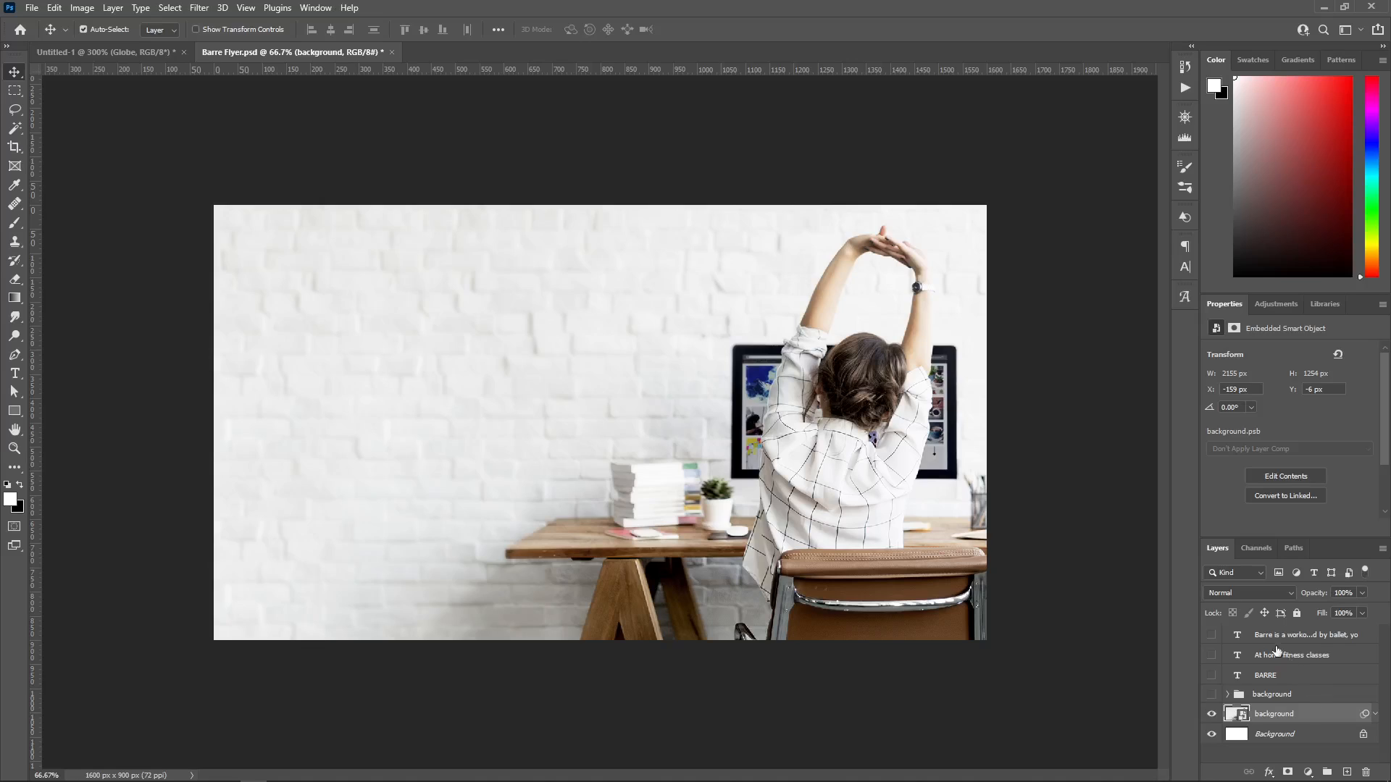
# - Show the BARRE title, the subtitle and the body text layers, and select the body text layer
pyautogui.click(1212, 675)
pyautogui.click(1309, 673)
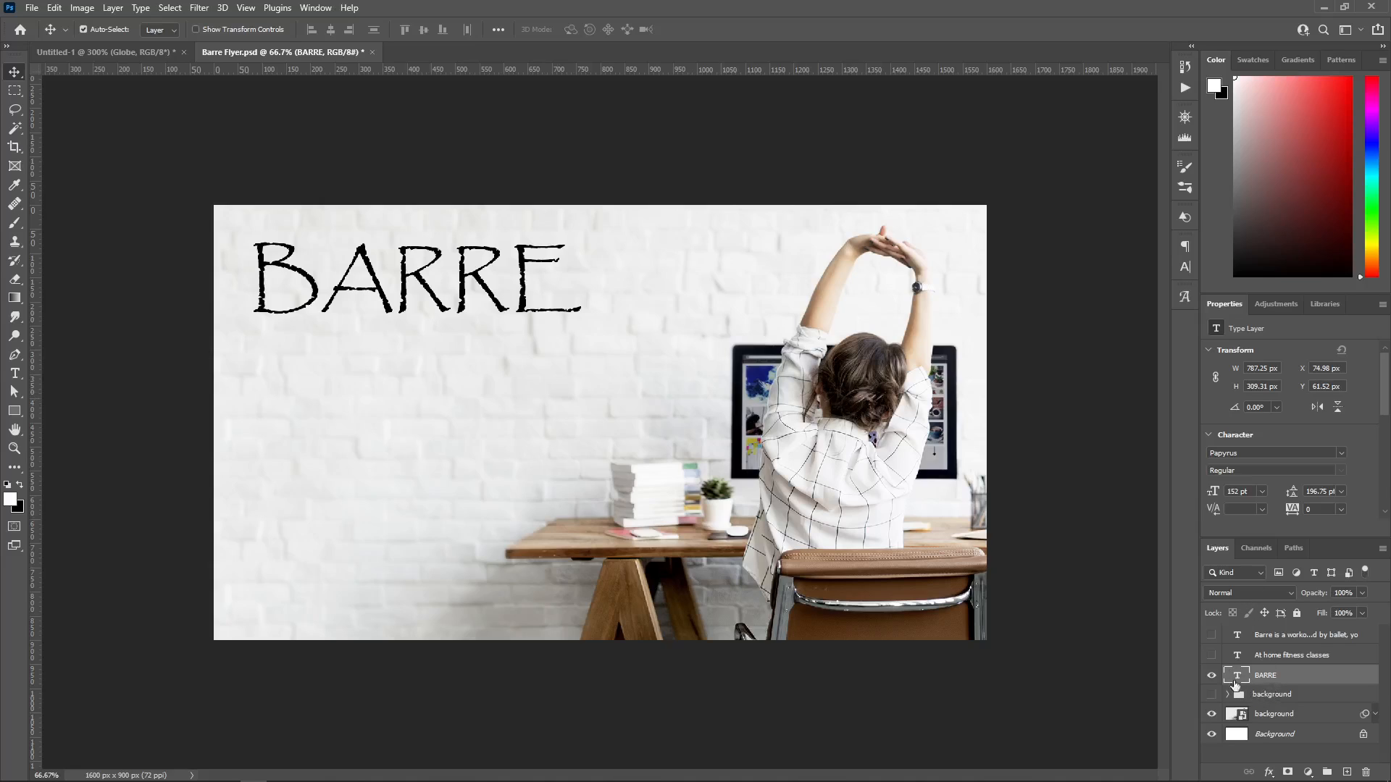
pyautogui.moveTo(1211, 655); pyautogui.dragTo(1212, 634)
pyautogui.click(425, 455)
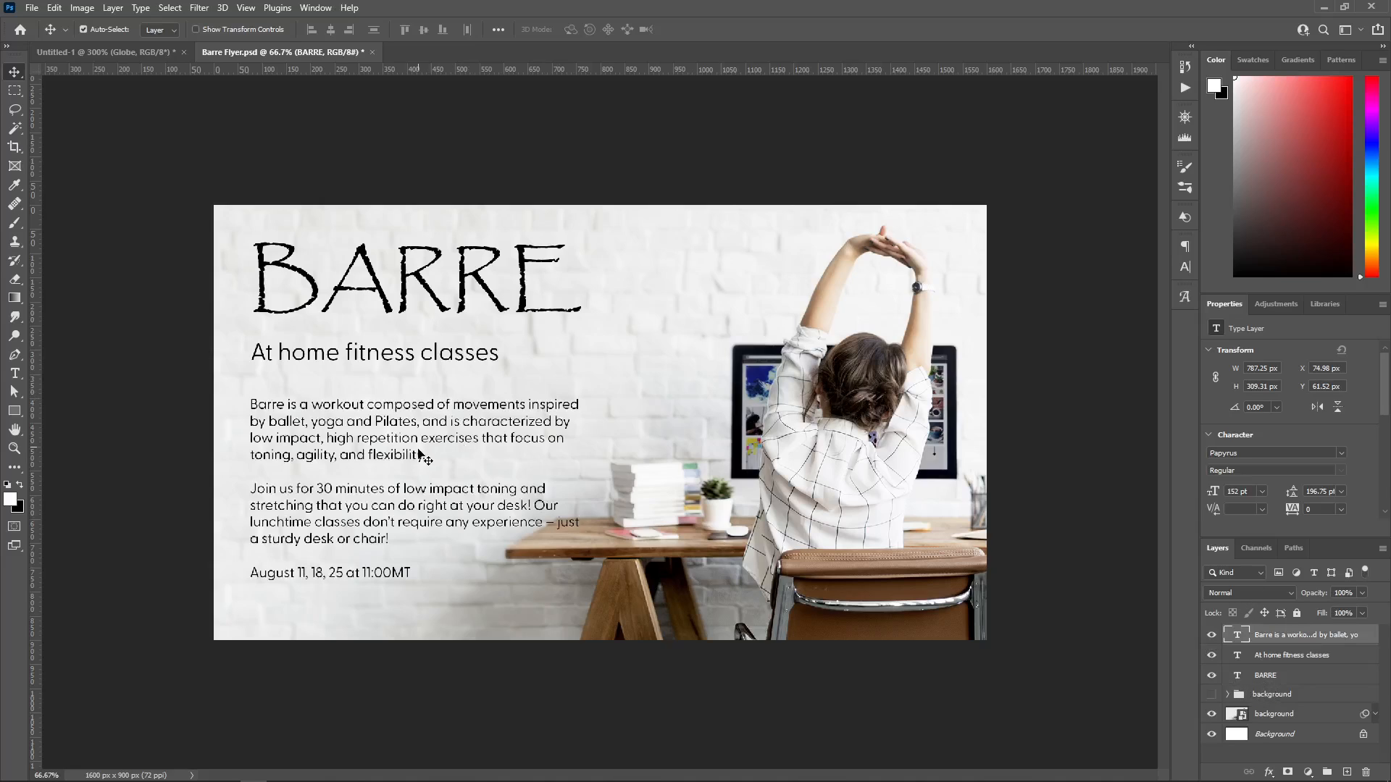
pyautogui.doubleClick(352, 576)
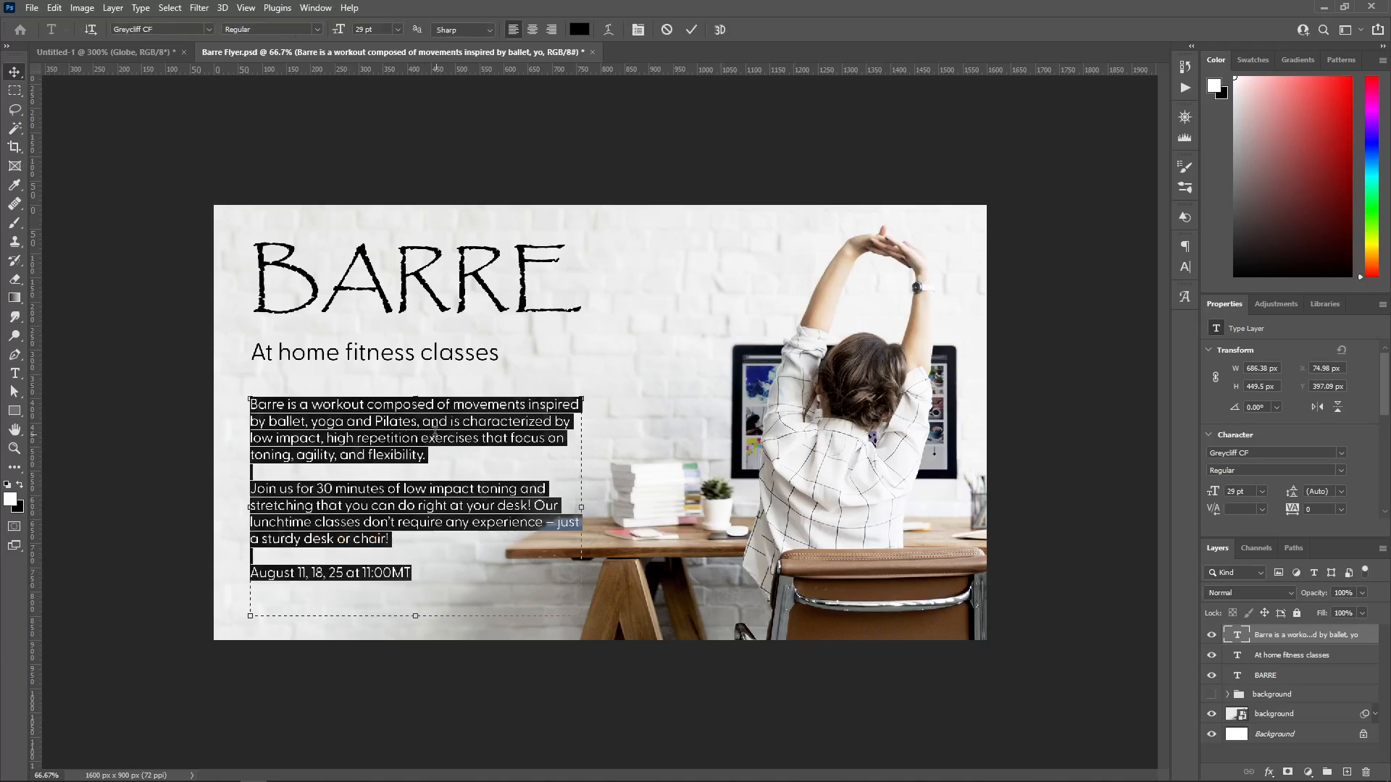
pyautogui.click(15, 71)
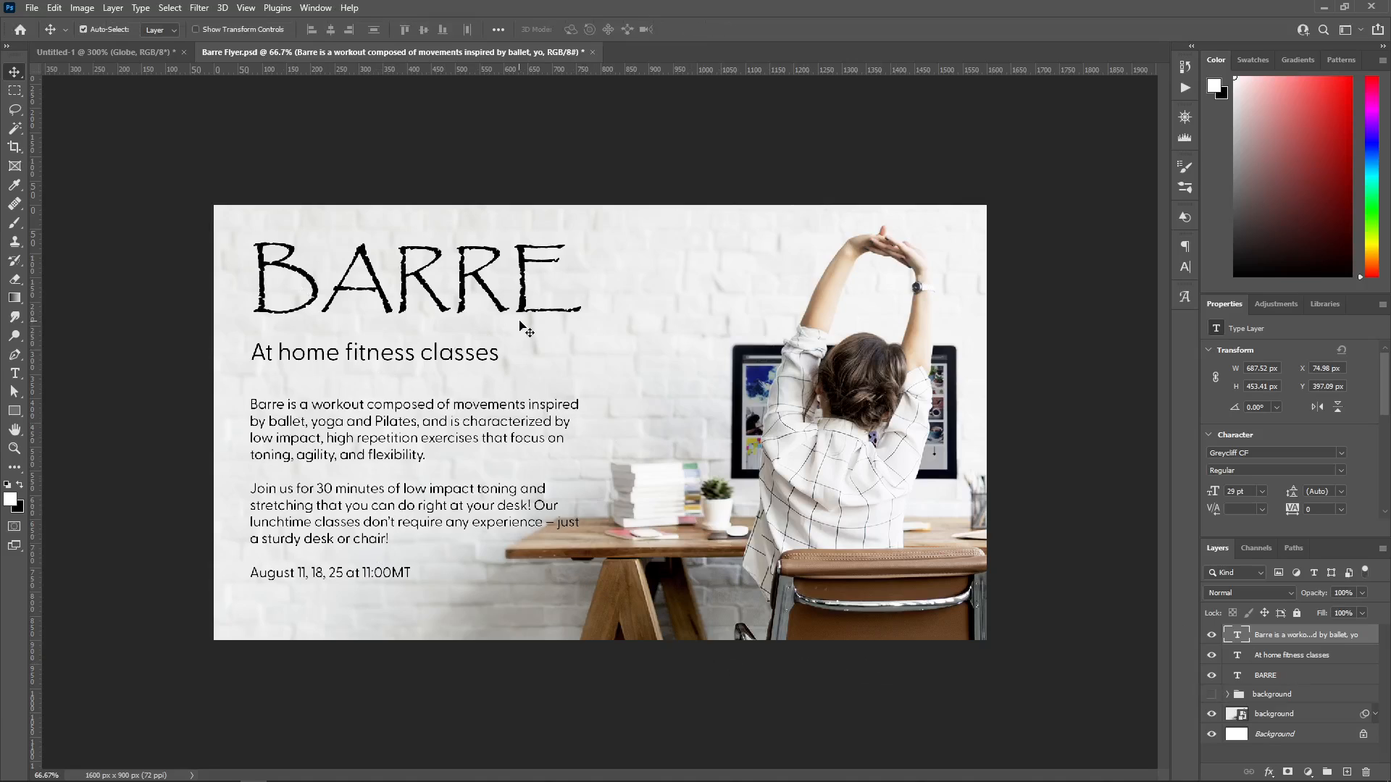
# - Add a Black & White adjustment layer above the text layers and hide it
pyautogui.click(1308, 773)
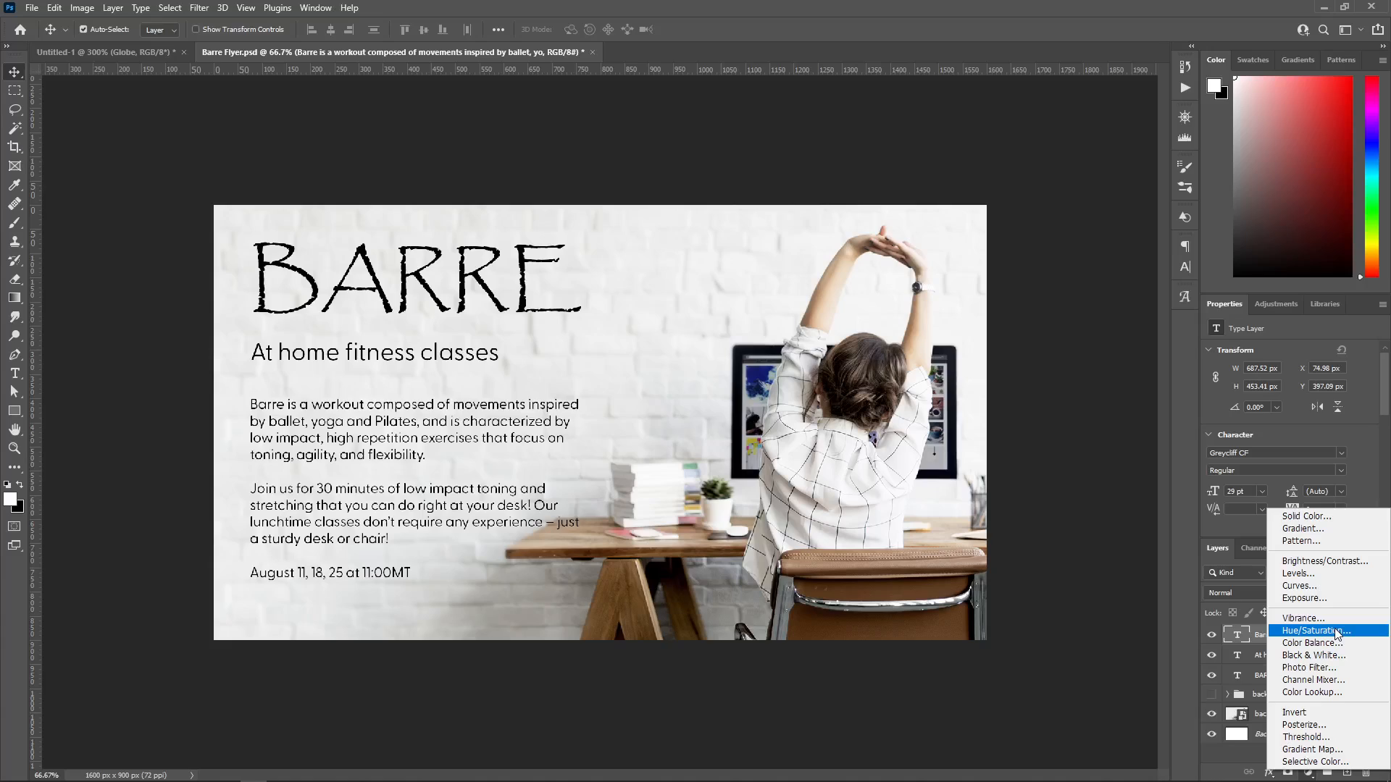
pyautogui.click(1125, 757)
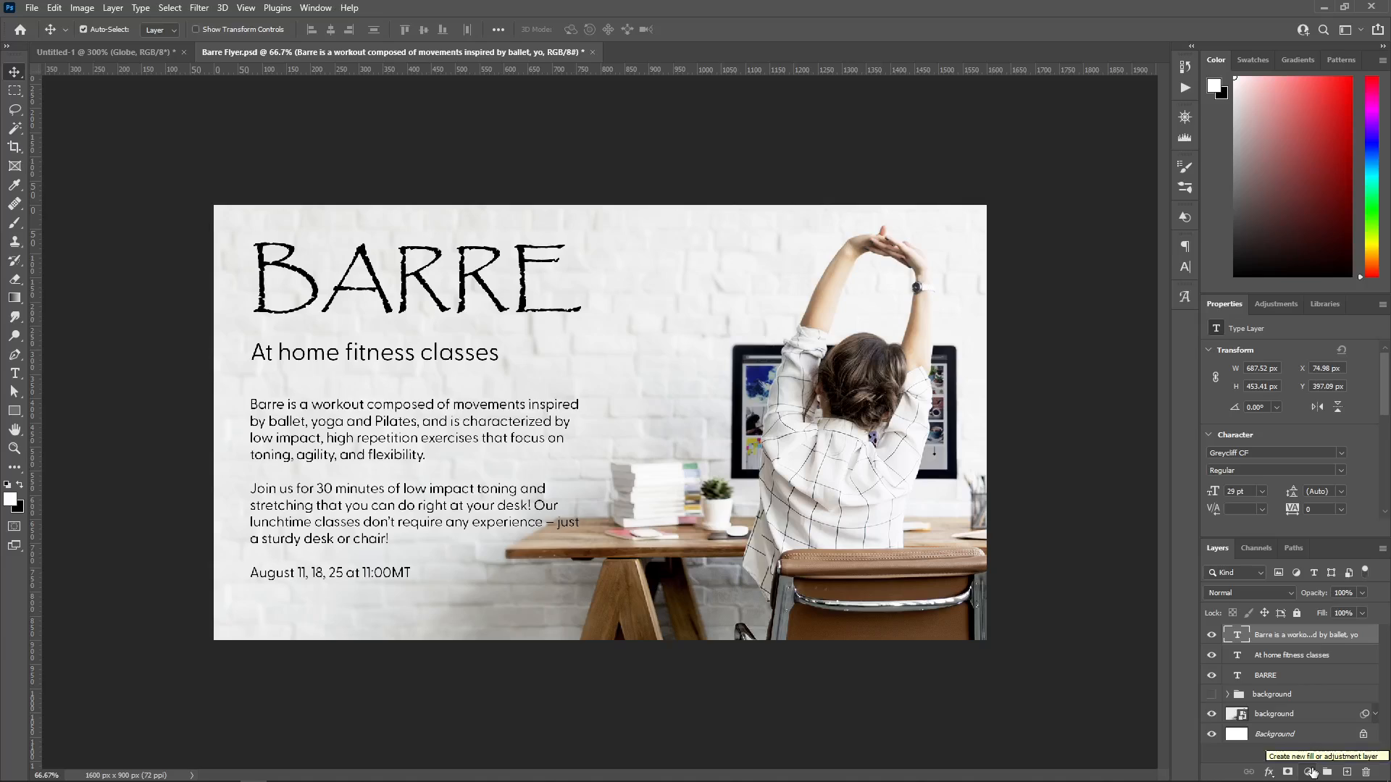
pyautogui.click(1312, 773)
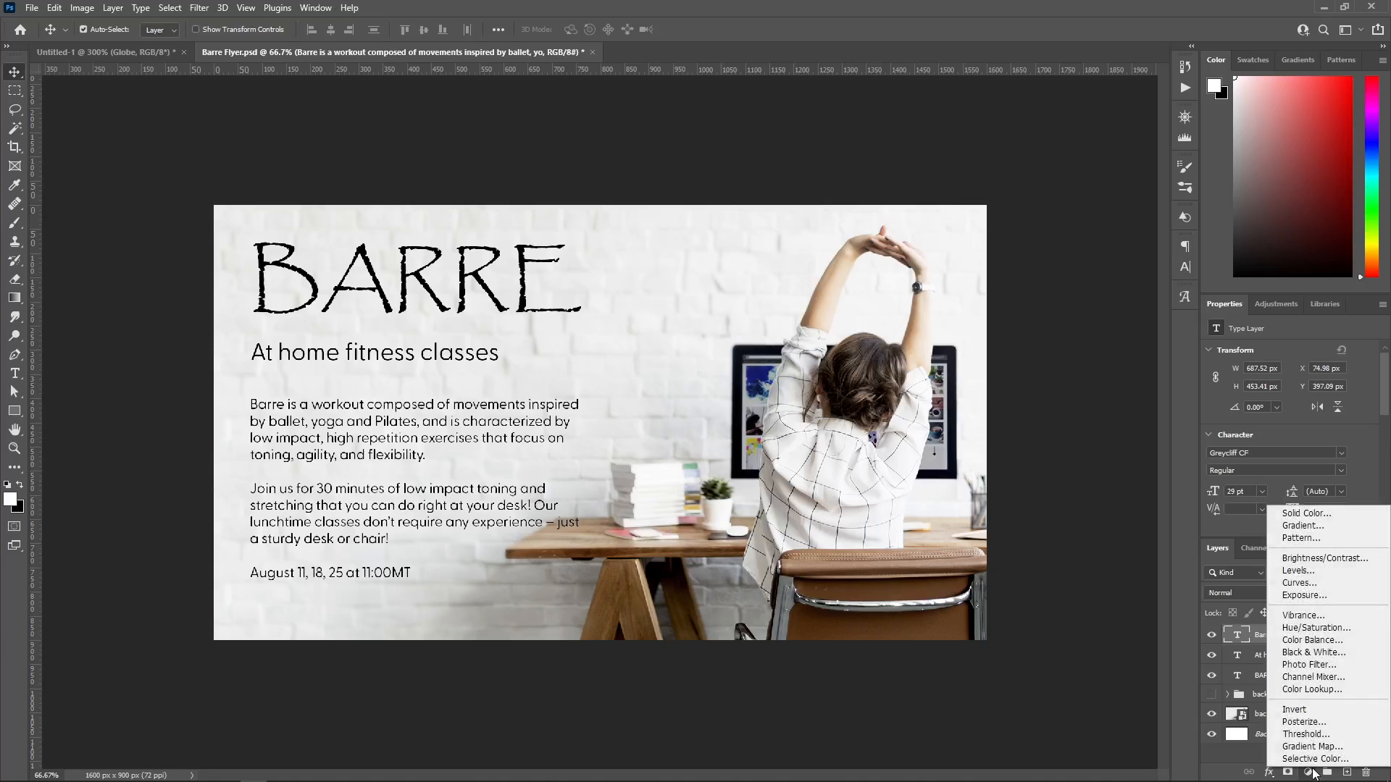
pyautogui.click(1324, 657)
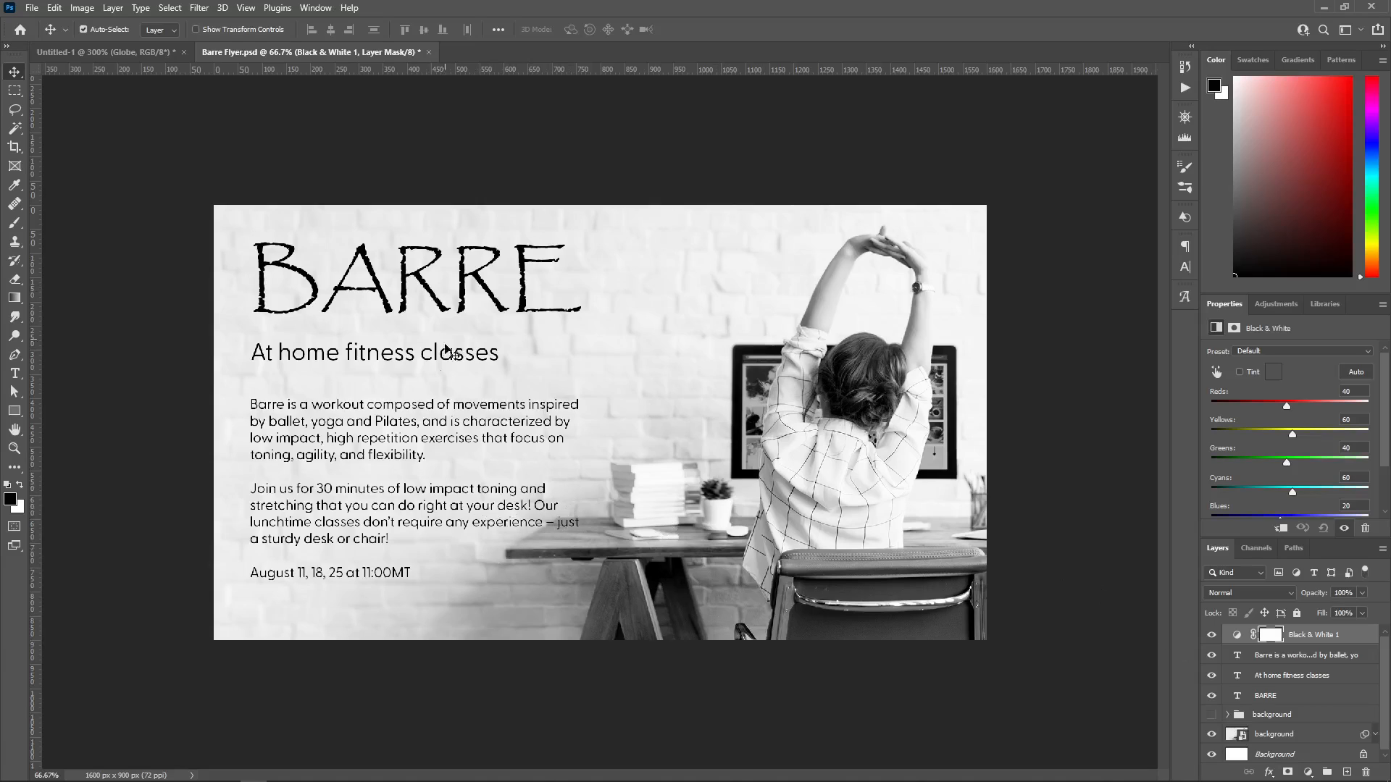
pyautogui.click(1212, 637)
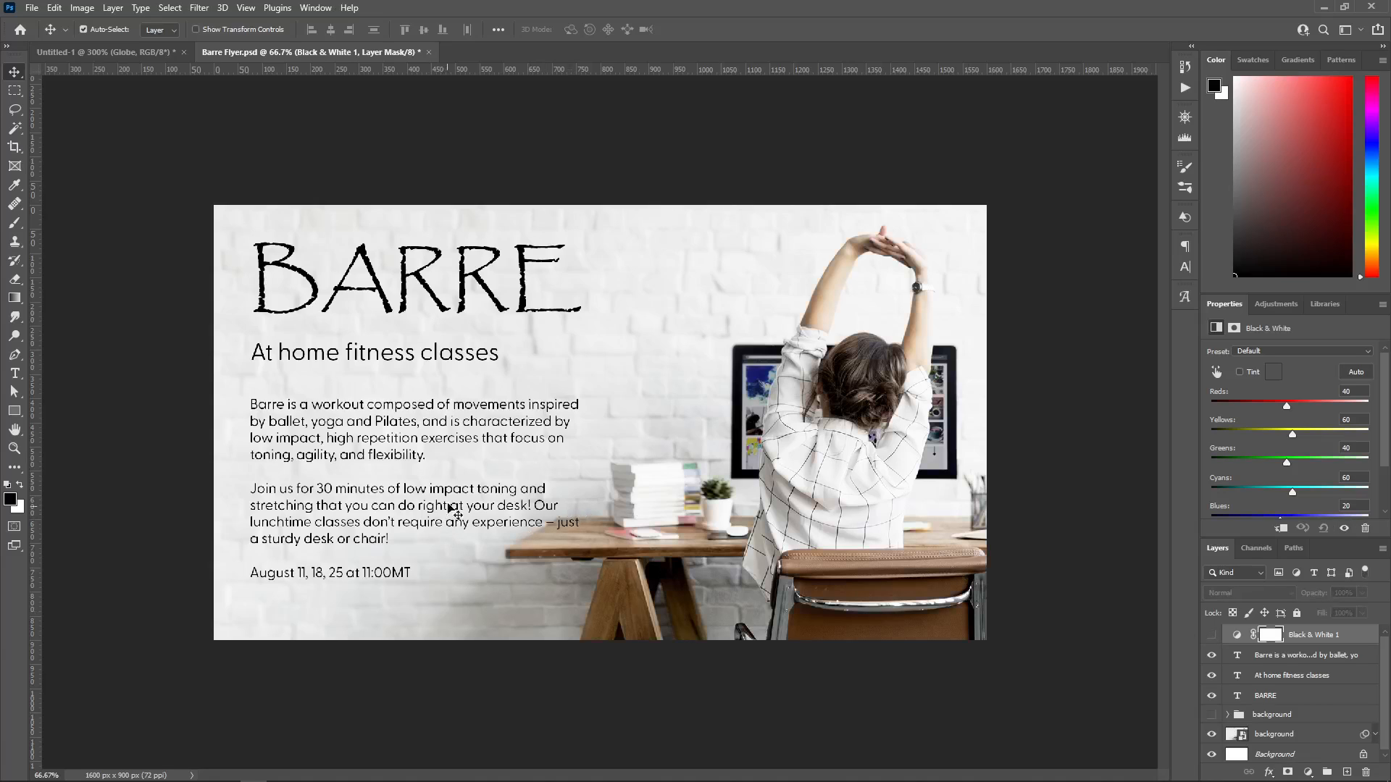
# - Shorten the BARRE title's text box so its lower edge sits just above the subtitle
pyautogui.click(390, 293)
pyautogui.doubleClick(389, 291)
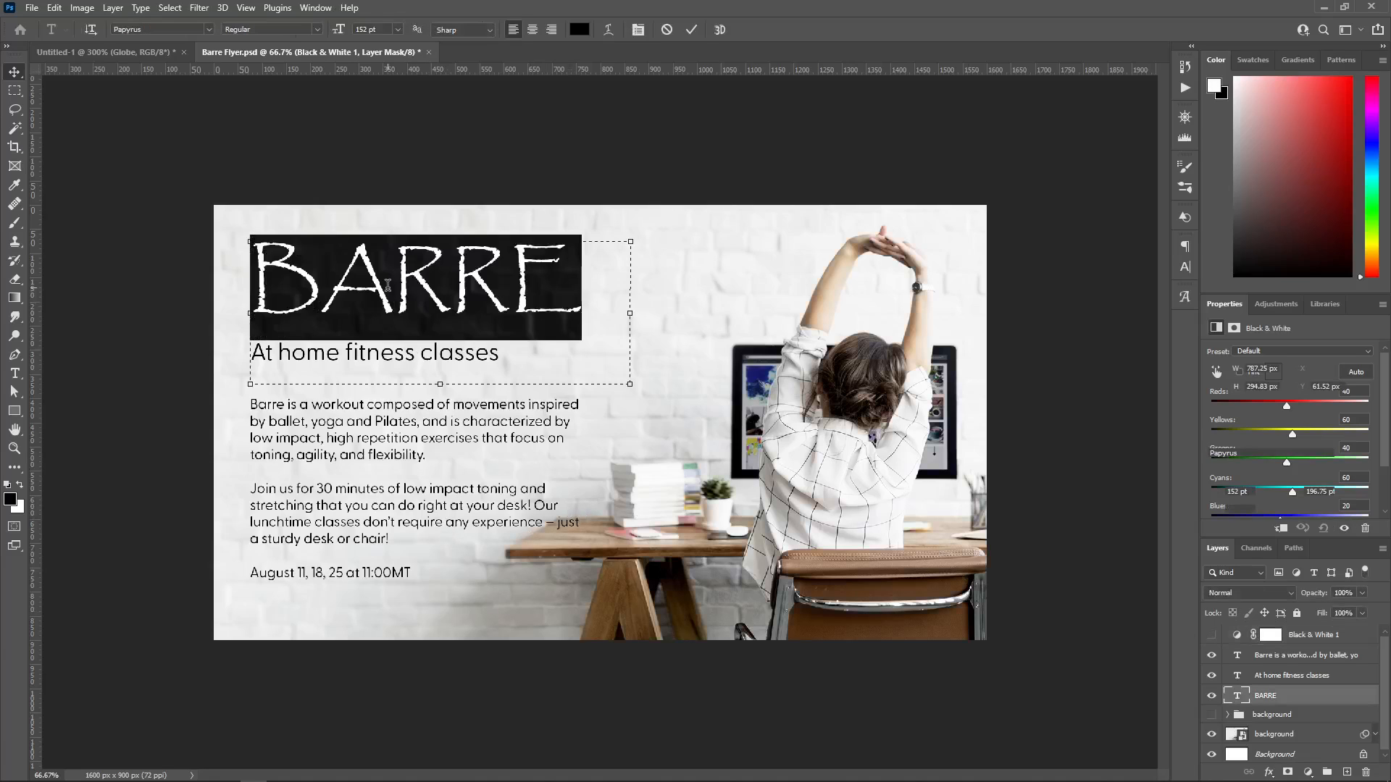
pyautogui.moveTo(439, 384); pyautogui.dragTo(440, 342)
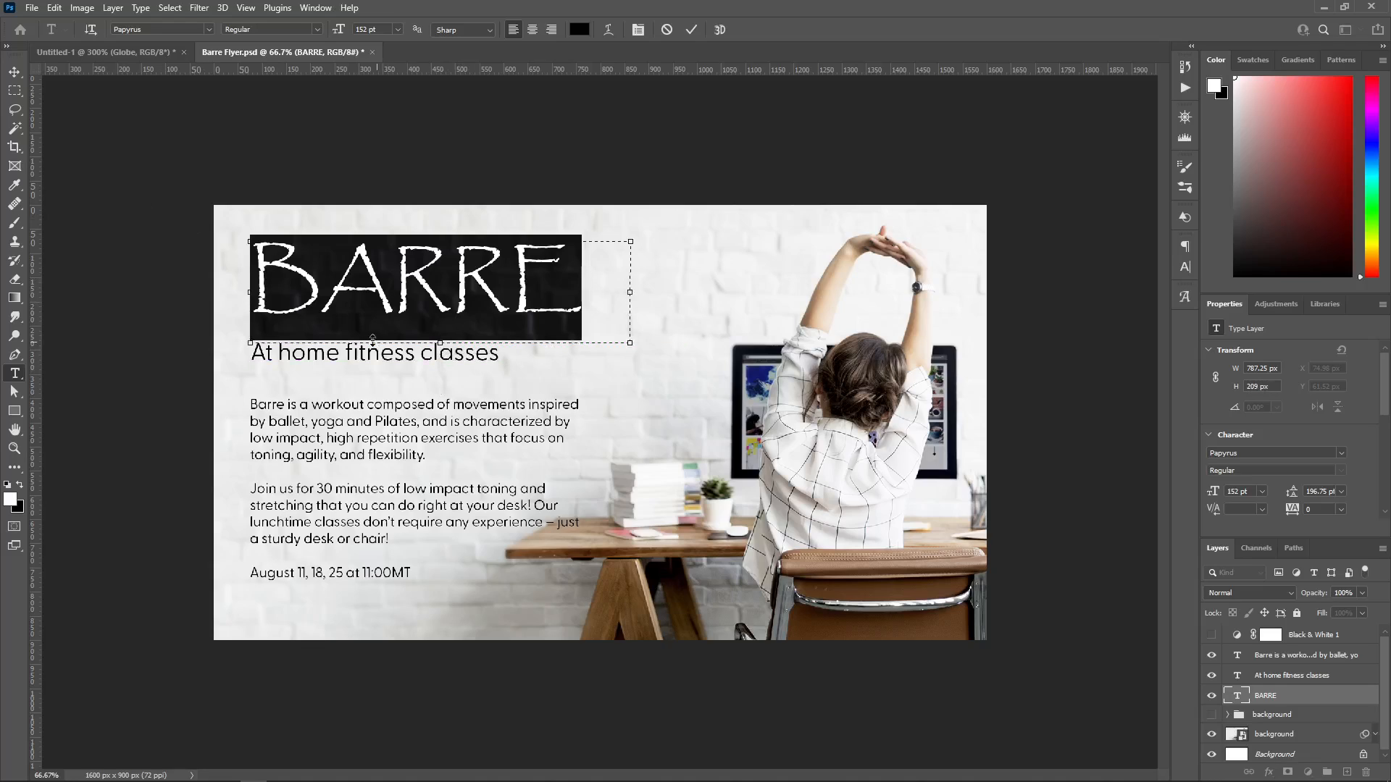
pyautogui.click(14, 72)
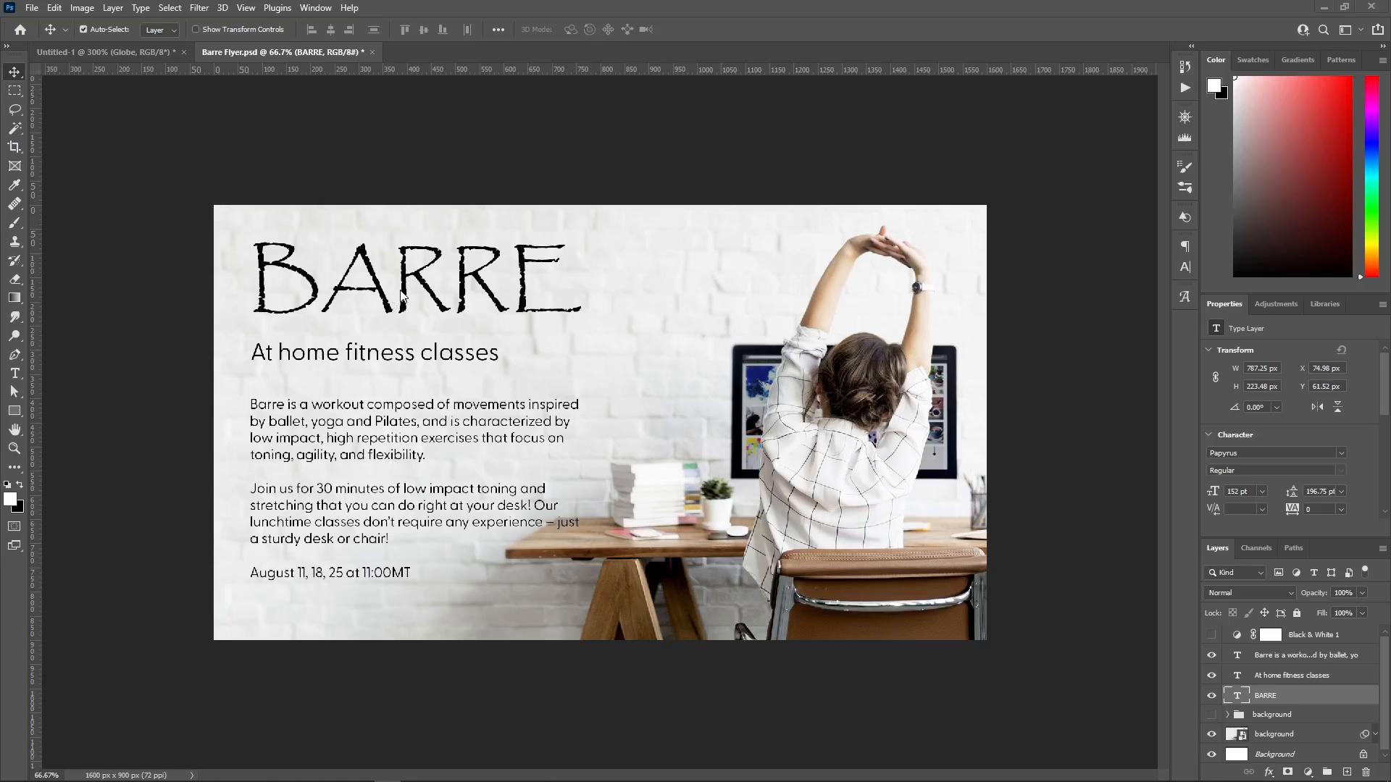
# - Nudge the body text up slightly and place the subtitle between the BARRE title and the body text
pyautogui.moveTo(453, 288); pyautogui.dragTo(485, 308)
pyautogui.moveTo(403, 362)
pyautogui.mouseDown()
pyautogui.moveTo(409, 333)
pyautogui.moveTo(409, 345)
pyautogui.mouseUp()
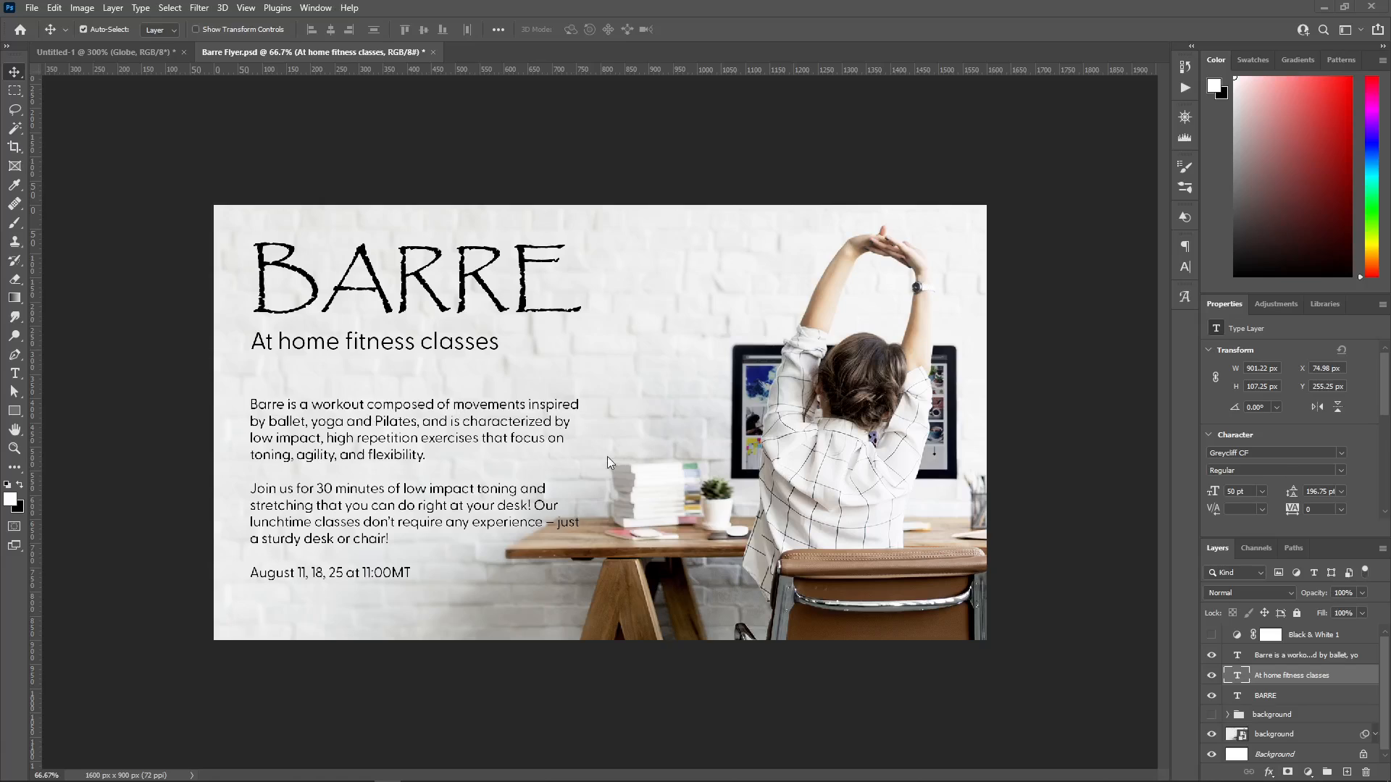
pyautogui.click(366, 440)
pyautogui.moveTo(369, 440); pyautogui.dragTo(369, 436)
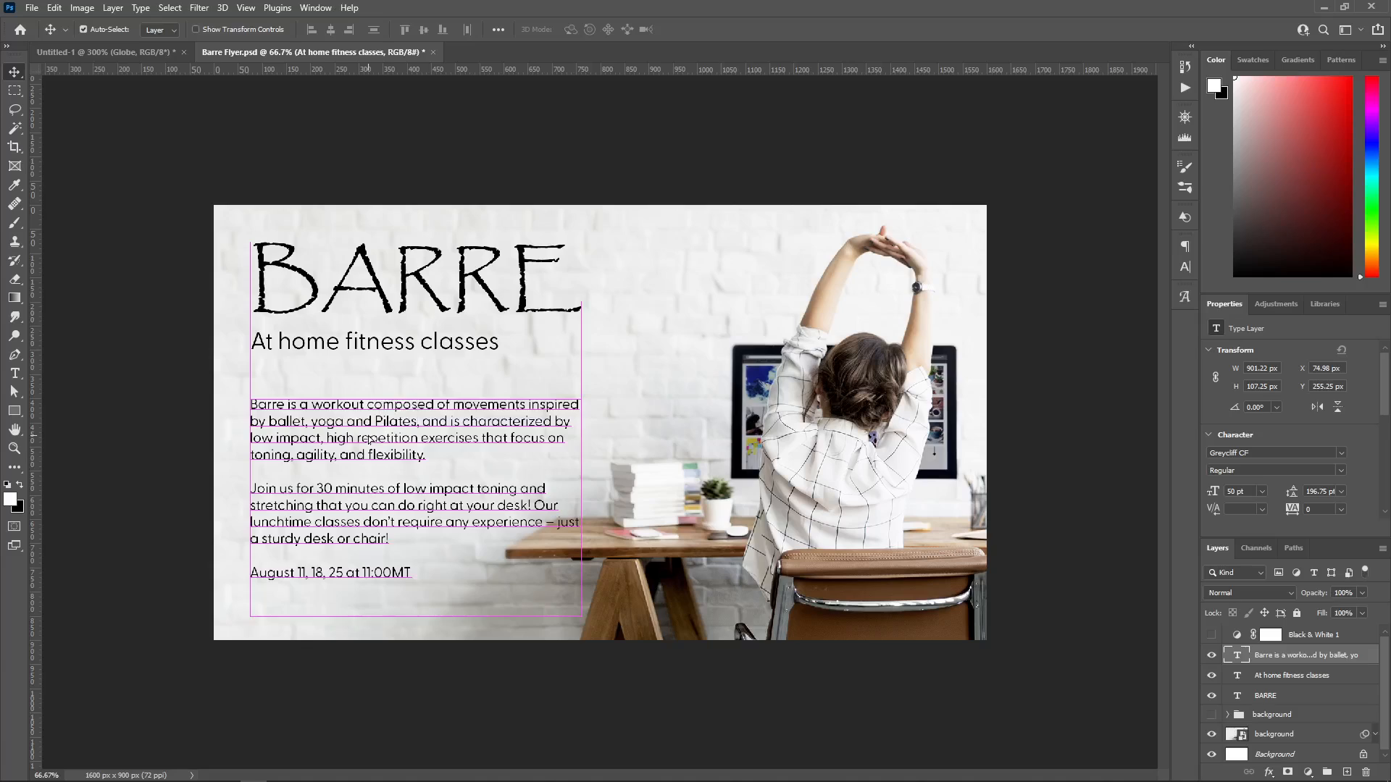
pyautogui.click(378, 341)
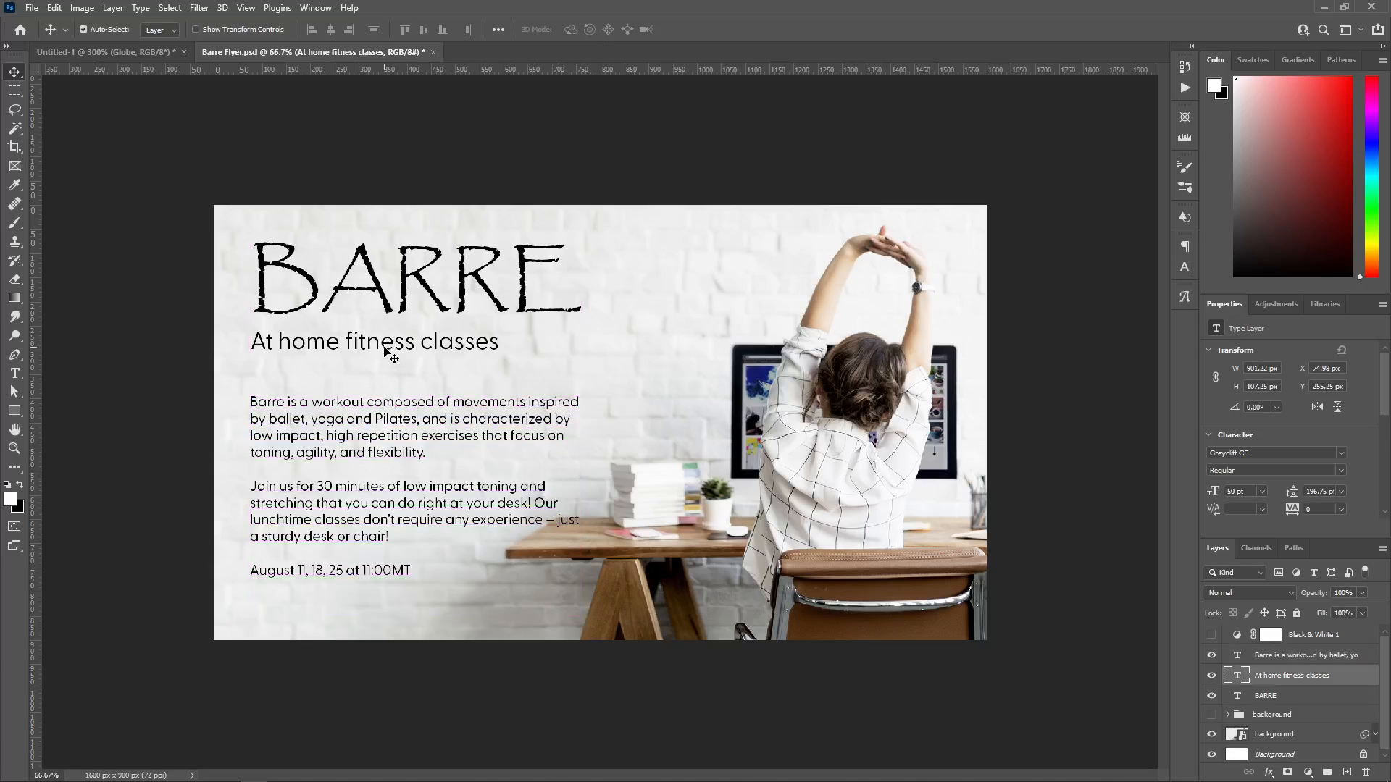
pyautogui.moveTo(386, 351); pyautogui.dragTo(387, 368)
pyautogui.click(417, 304)
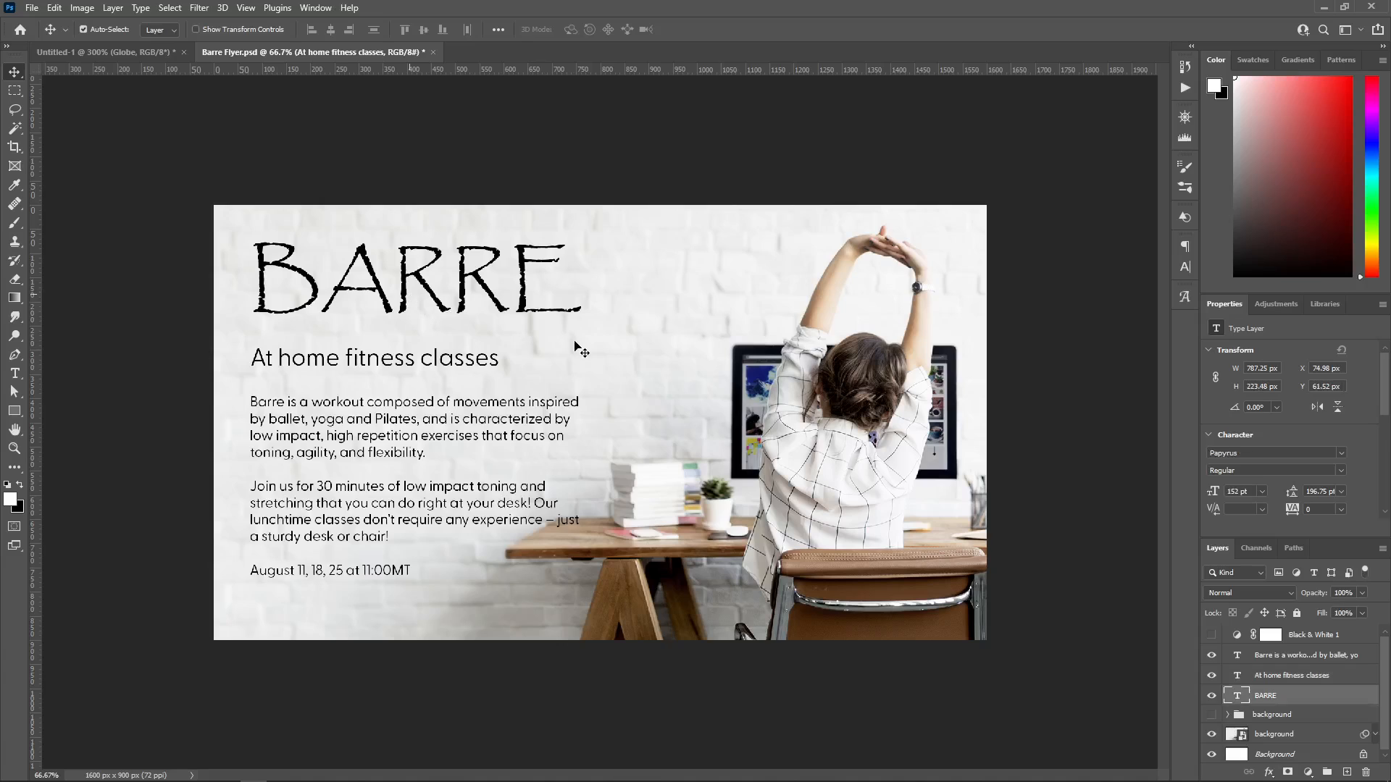
pyautogui.hotkey('ctrl', 't')
pyautogui.moveTo(629, 344); pyautogui.dragTo(668, 385)
pyautogui.press('Escape')
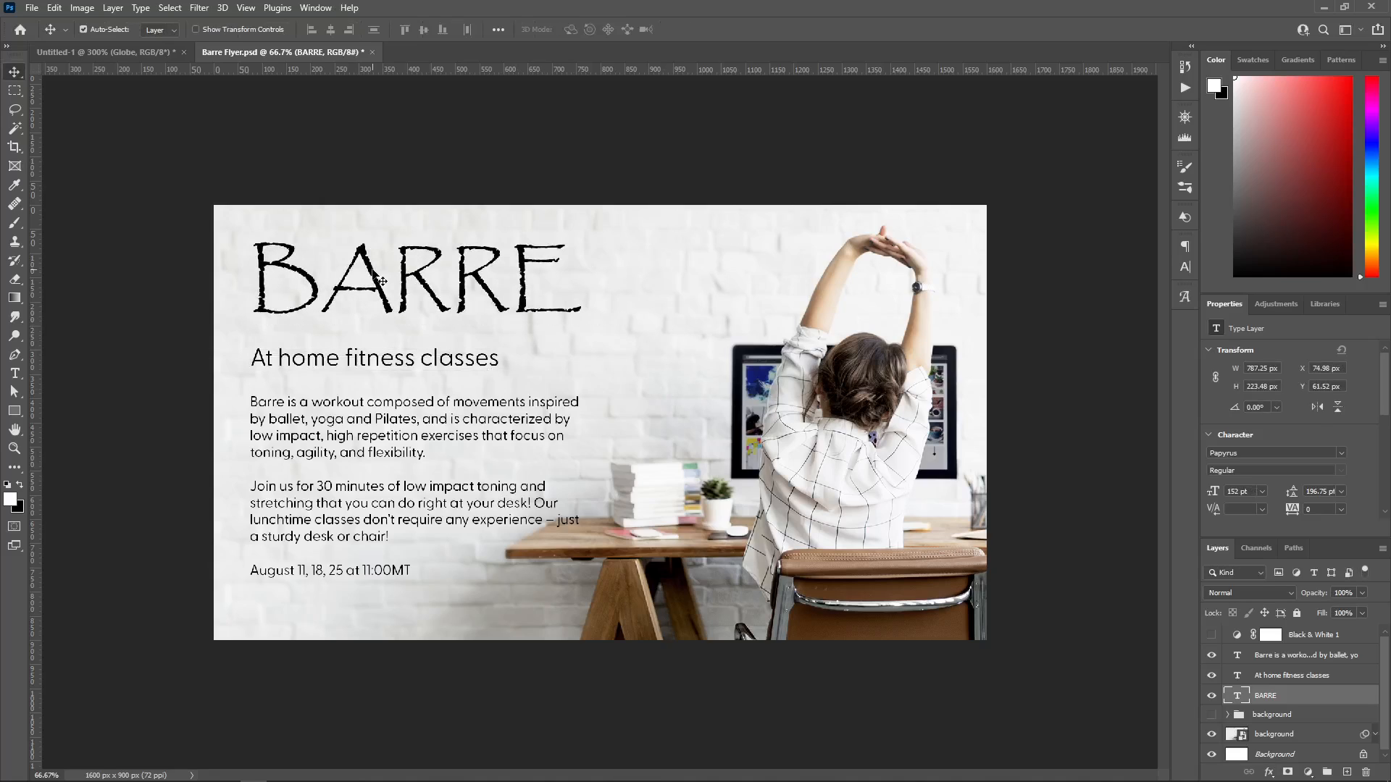
# - Move the subtitle up 11 px to balance its spacing between the title and the body text
pyautogui.click(366, 362)
pyautogui.moveTo(432, 370); pyautogui.dragTo(433, 365)
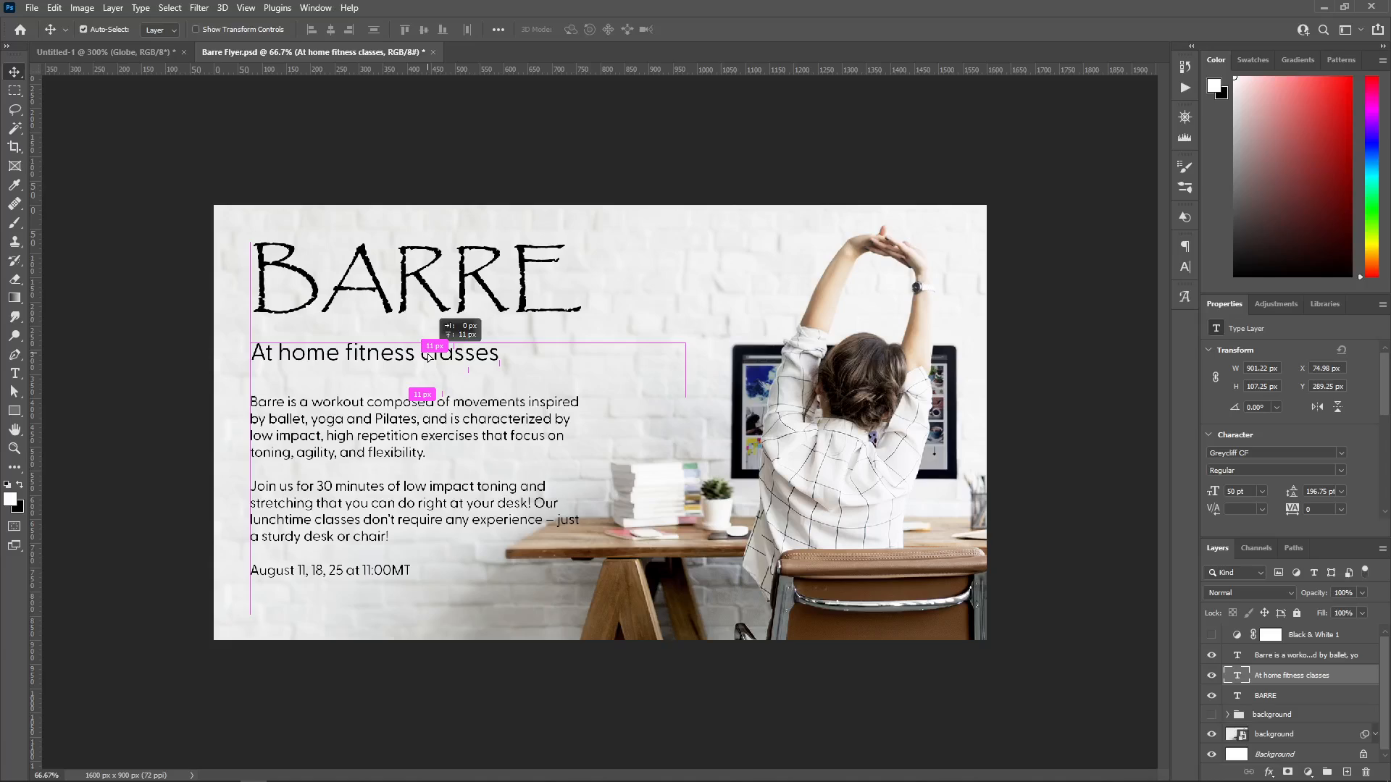
# - Add a new layer with a black-filled rectangle about 41 × 198 px at the flyer's left edge, beside the body text
pyautogui.click(15, 91)
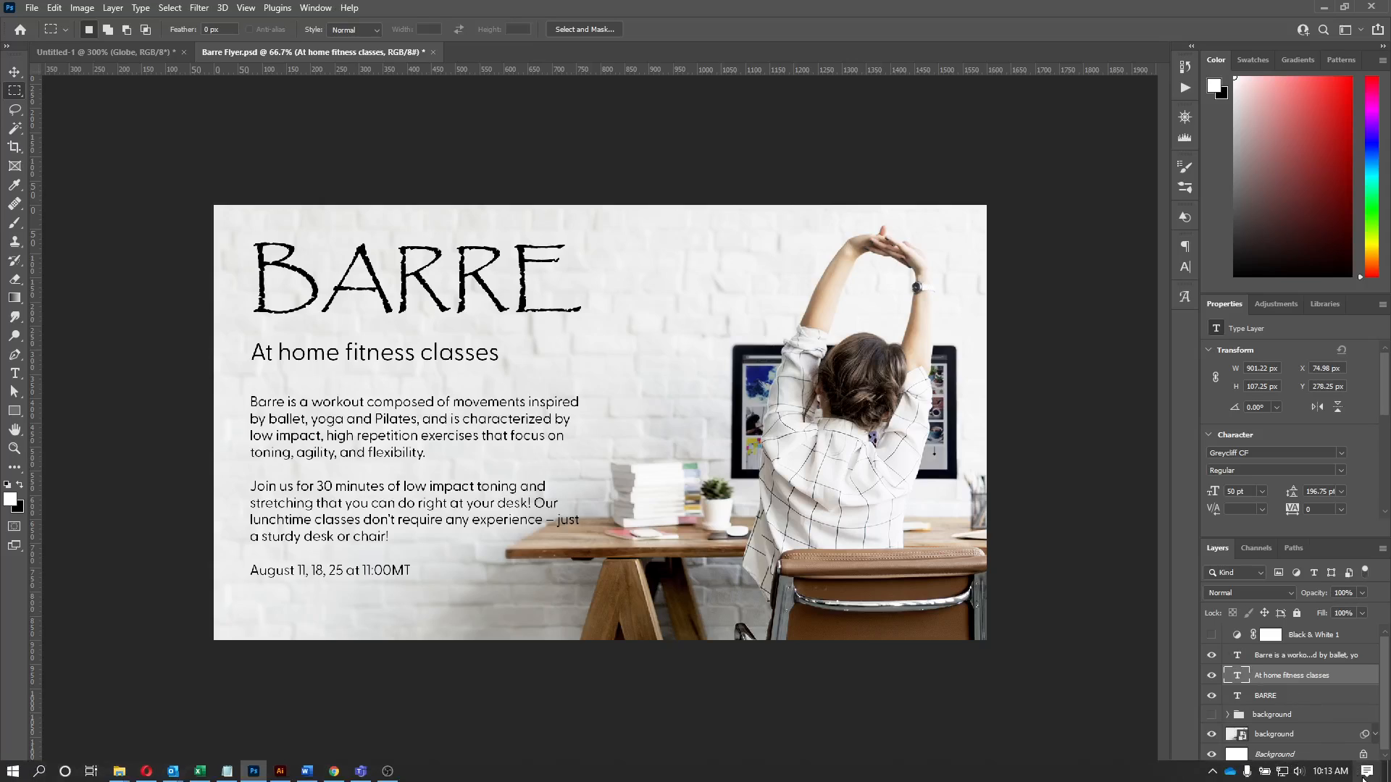
pyautogui.click(1347, 773)
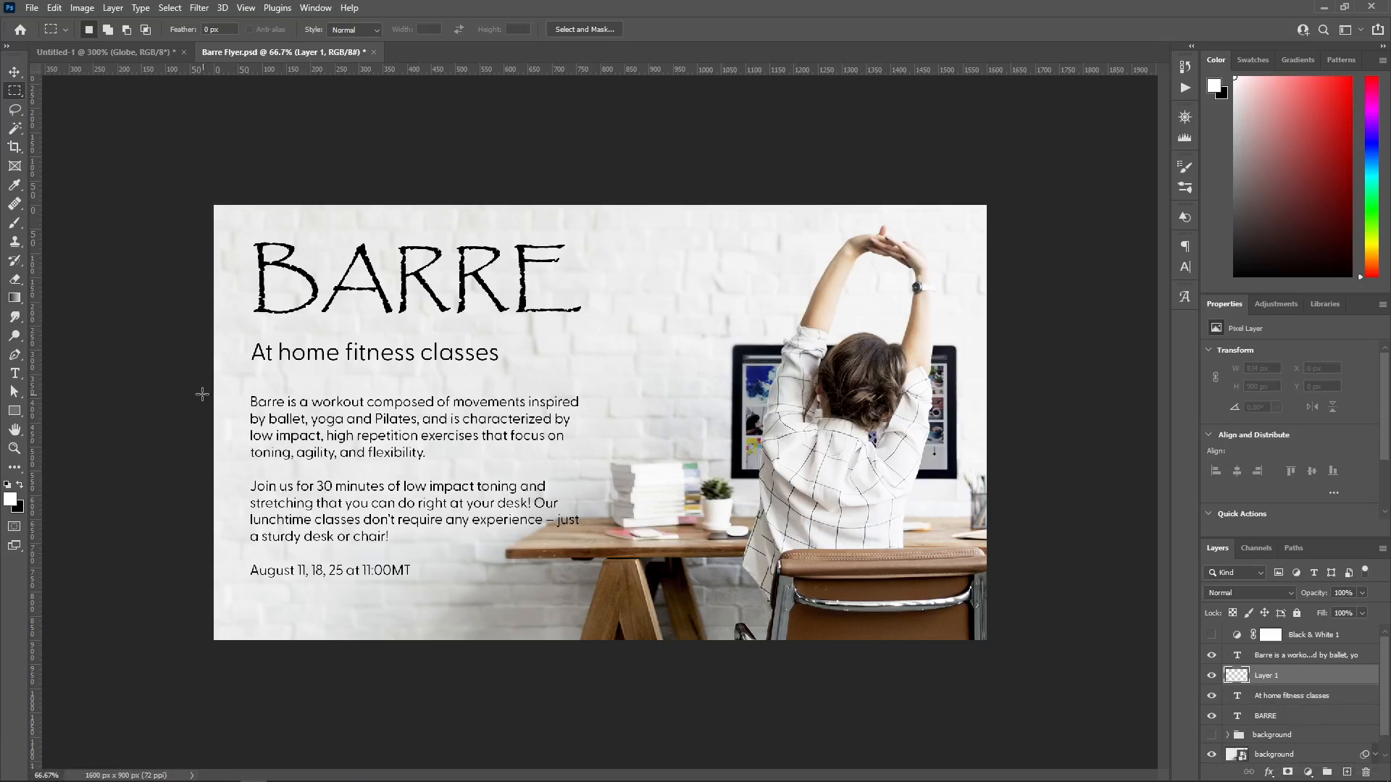
pyautogui.moveTo(207, 396); pyautogui.dragTo(234, 490)
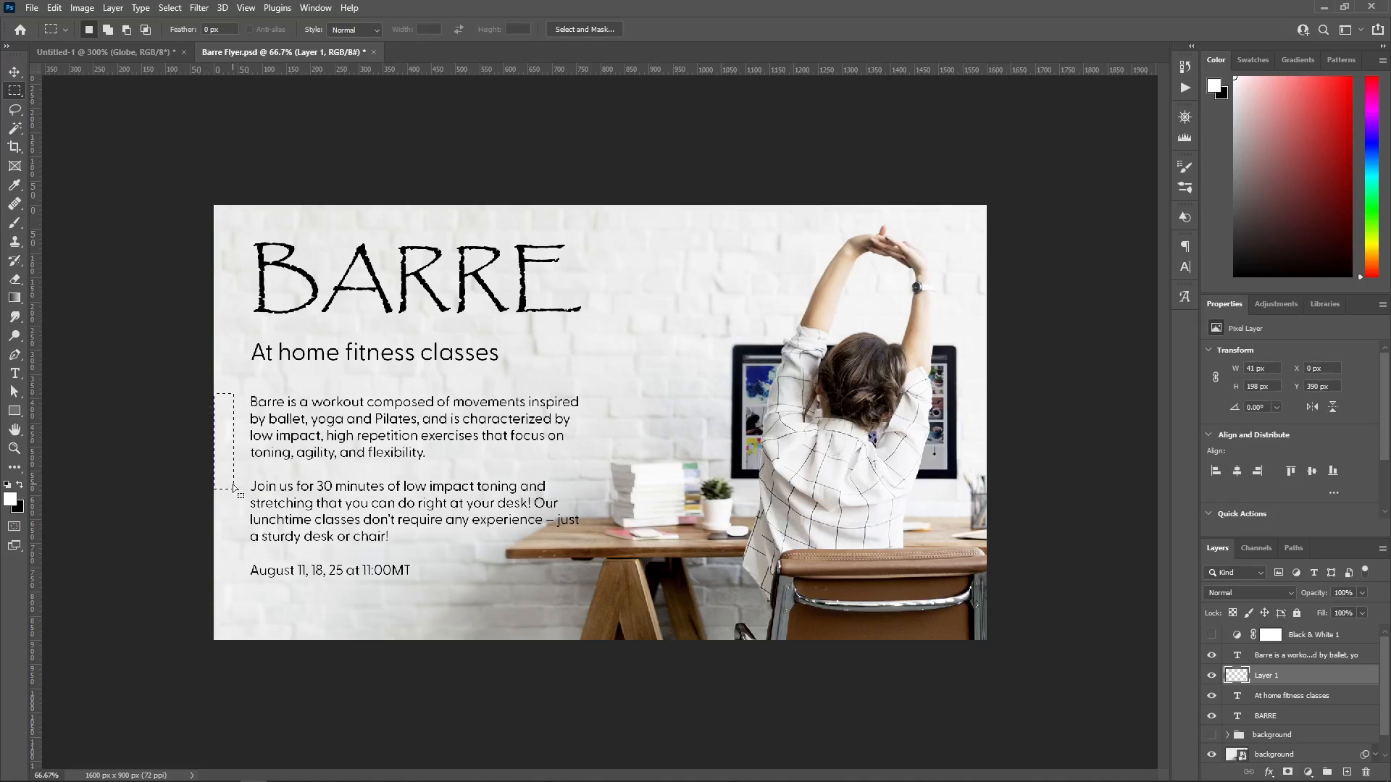
pyautogui.hotkey('ctrl', 'BackSpace')
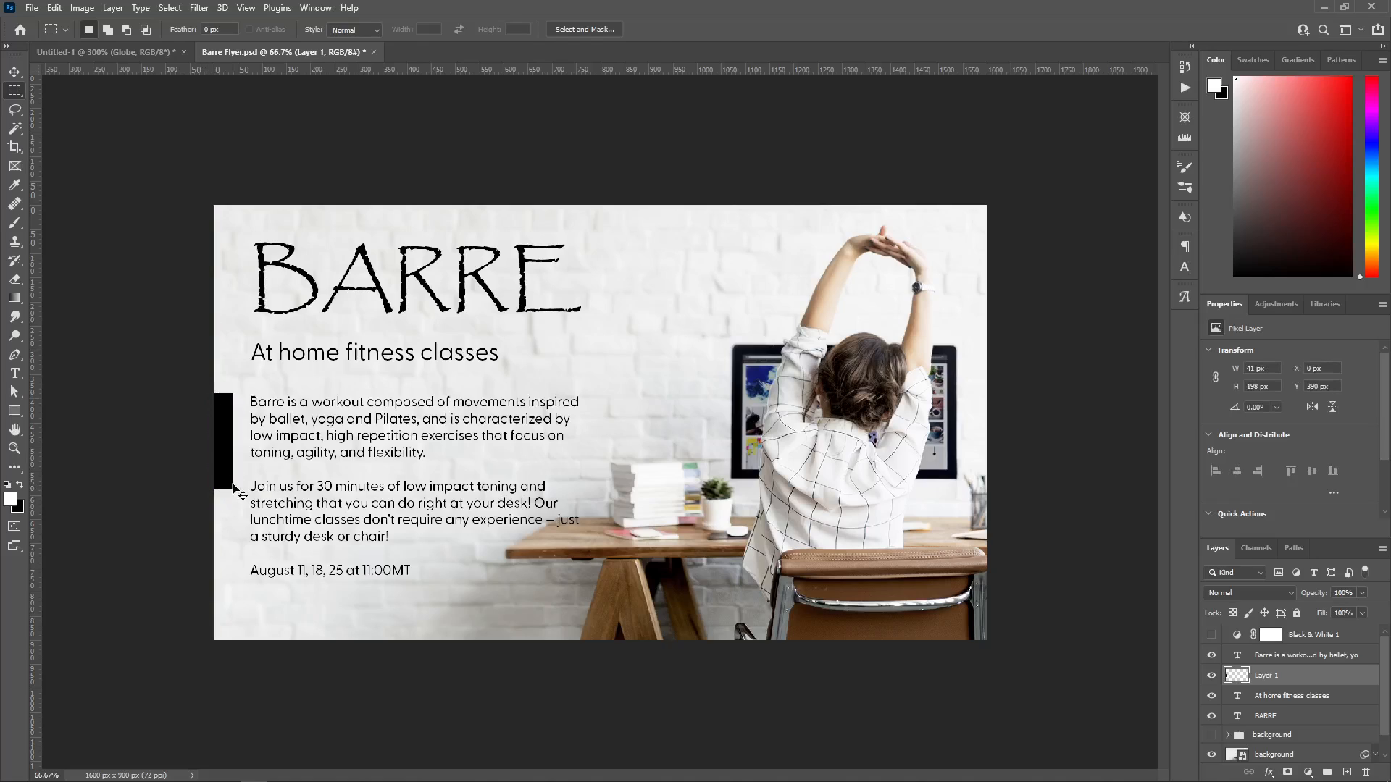
# - Scale the black rectangle down to a thin bar of about 11 × 102 px beside the body text
pyautogui.hotkey('ctrl', 't')
pyautogui.moveTo(215, 443); pyautogui.dragTo(225, 443)
pyautogui.moveTo(237, 392); pyautogui.dragTo(230, 440)
pyautogui.click(717, 29)
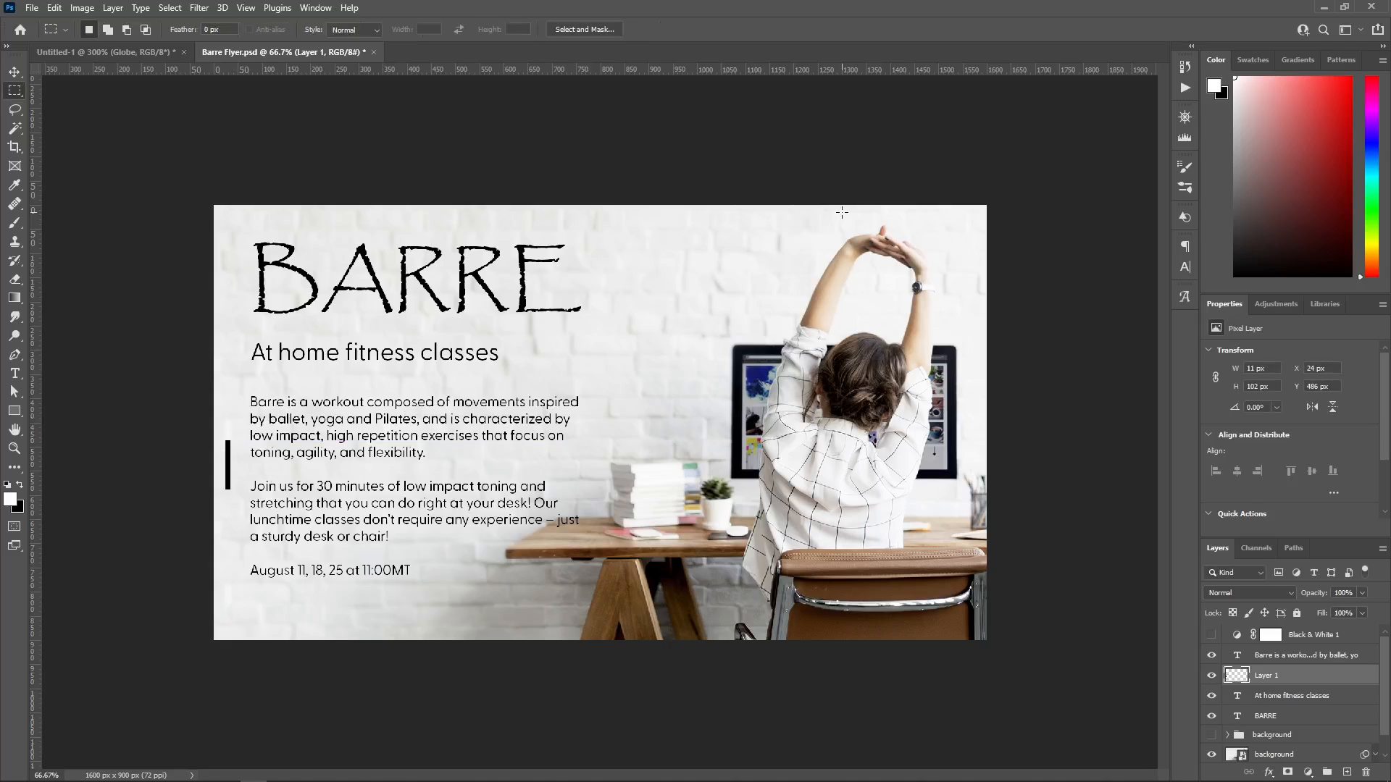
# - Move the black bar straight down beside the date line, to a Y position of 726 px
pyautogui.hotkey('shift', 'Down')
pyautogui.hotkey('shift', 'Down')
pyautogui.hotkey('shift', 'Down')
pyautogui.hotkey('shift', 'Down')
pyautogui.hotkey('shift', 'Down')
pyautogui.hotkey('shift', 'Down')
pyautogui.hotkey('shift', 'Down')
pyautogui.hotkey('shift', 'Down')
pyautogui.hotkey('shift', 'Down')
pyautogui.hotkey('shift', 'Down')
pyautogui.hotkey('shift', 'Down')
pyautogui.hotkey('shift', 'Down')
pyautogui.hotkey('shift', 'Down')
pyautogui.hotkey('shift', 'Down')
pyautogui.hotkey('shift', 'Down')
pyautogui.hotkey('shift', 'Down')
pyautogui.hotkey('shift', 'Down')
pyautogui.hotkey('shift', 'Down')
pyautogui.hotkey('shift', 'Down')
pyautogui.hotkey('shift', 'Down')
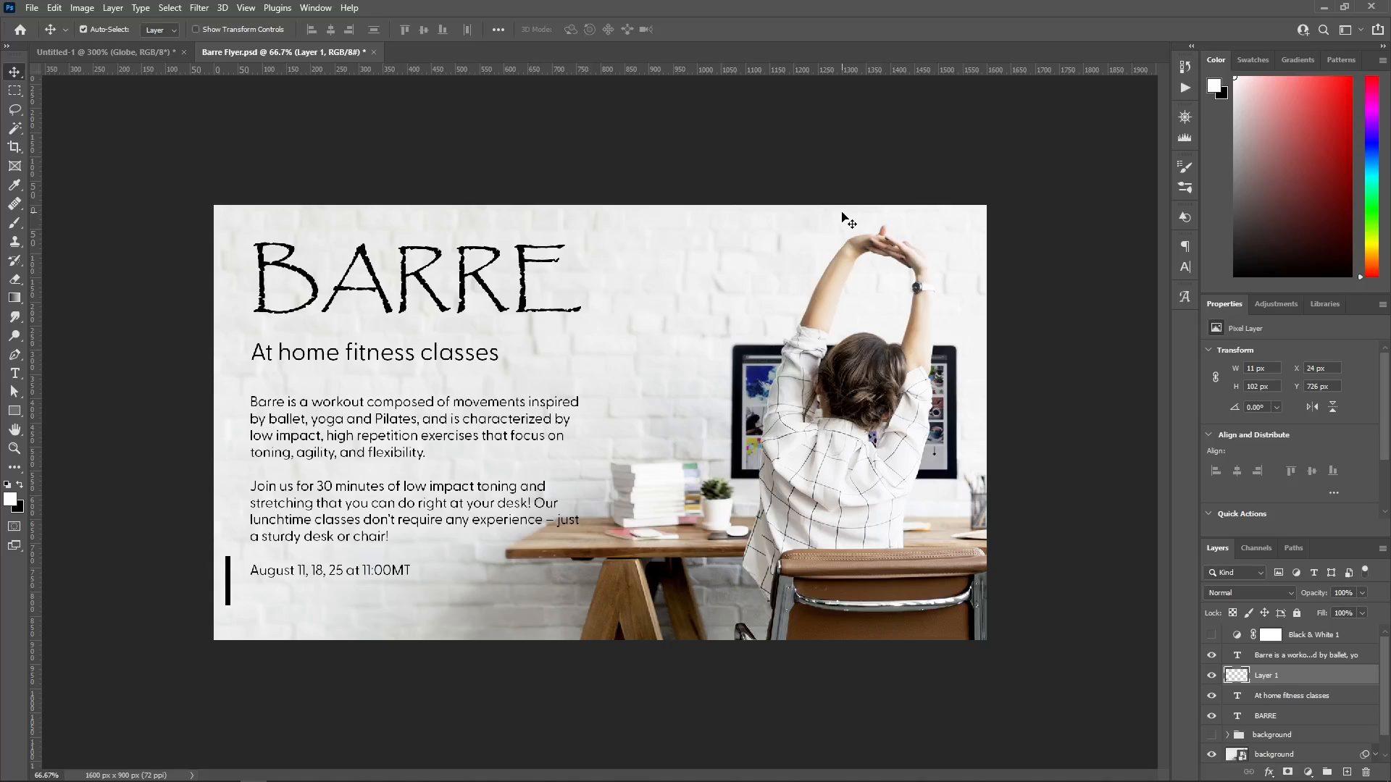
# - Nudge the black bar towards the date line and delete its layer
pyautogui.hotkey('shift', 'Right')
pyautogui.hotkey('shift', 'Right')
pyautogui.hotkey('shift', 'Right')
pyautogui.hotkey('shift', 'Right')
pyautogui.hotkey('shift', 'Right')
pyautogui.press('Delete')
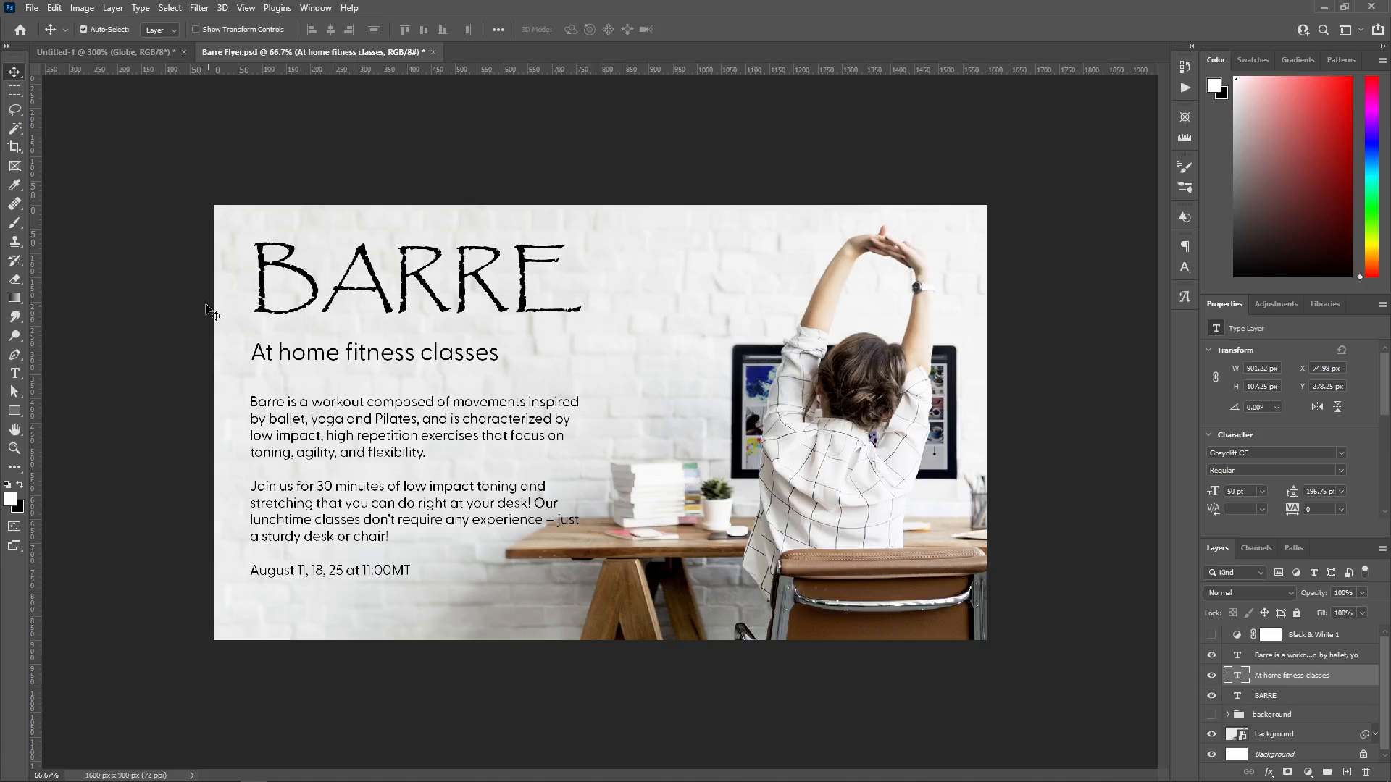
pyautogui.click(22, 88)
pyautogui.press('v')
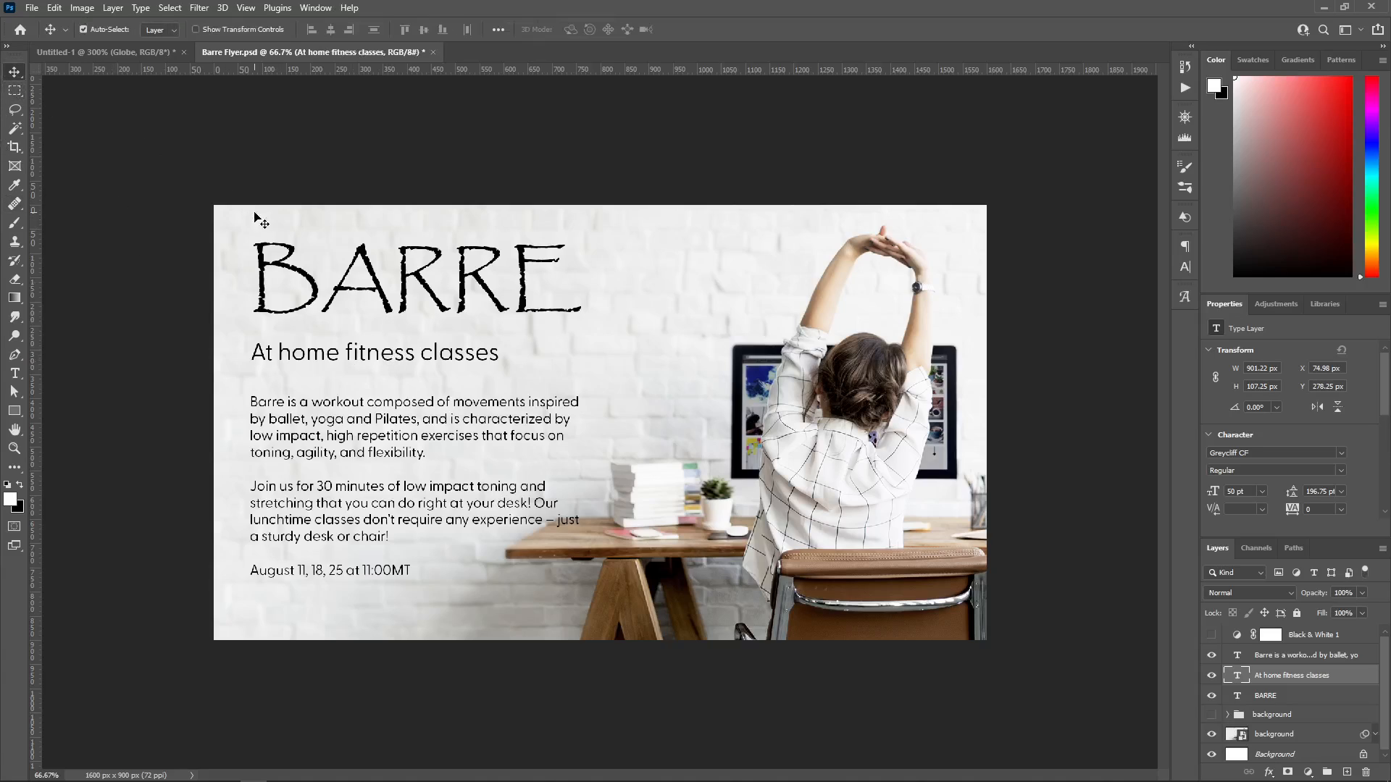